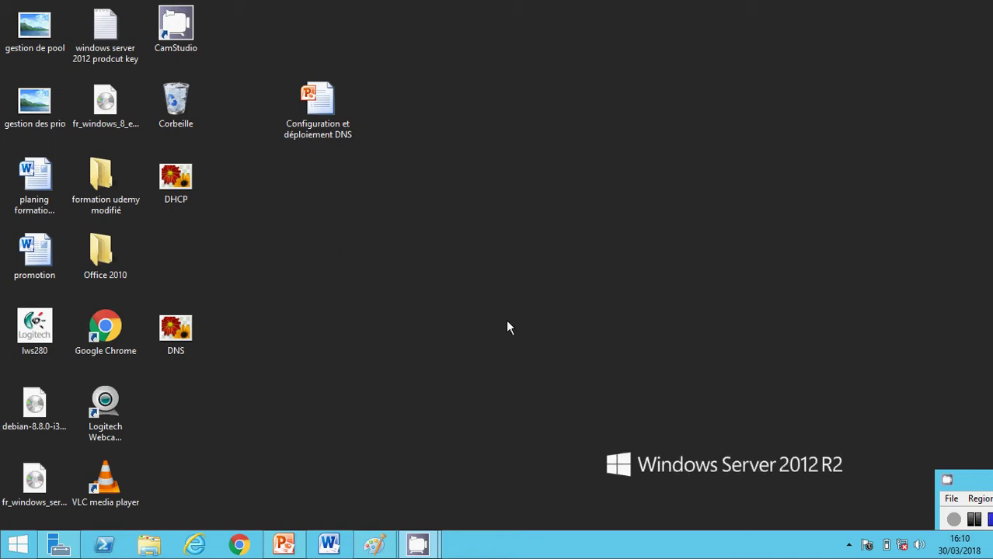
- Bring up the DNS diagram in Paint and pick the Text (A) tool
{"action": "left_click", "coordinate": [374, 547]}
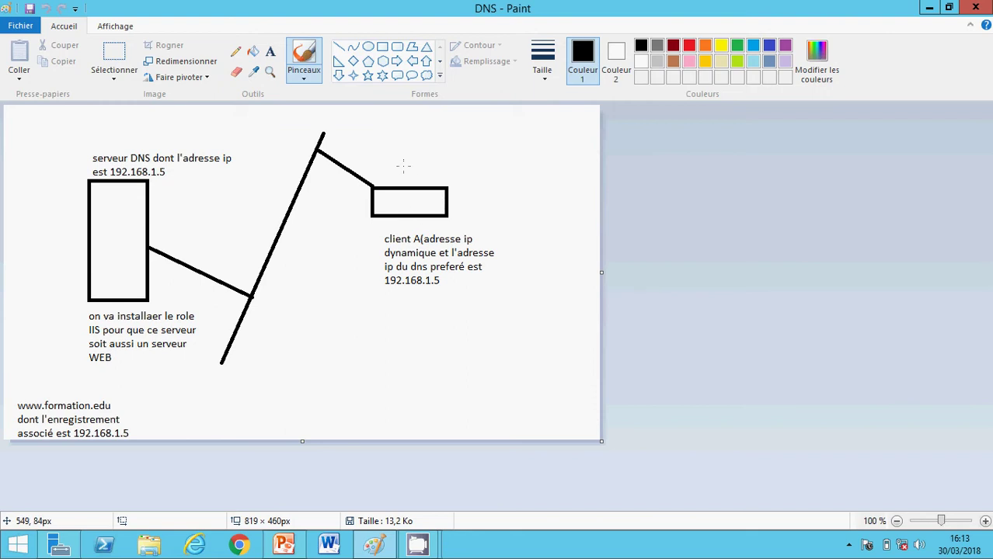
{"action": "left_click", "coordinate": [270, 53]}
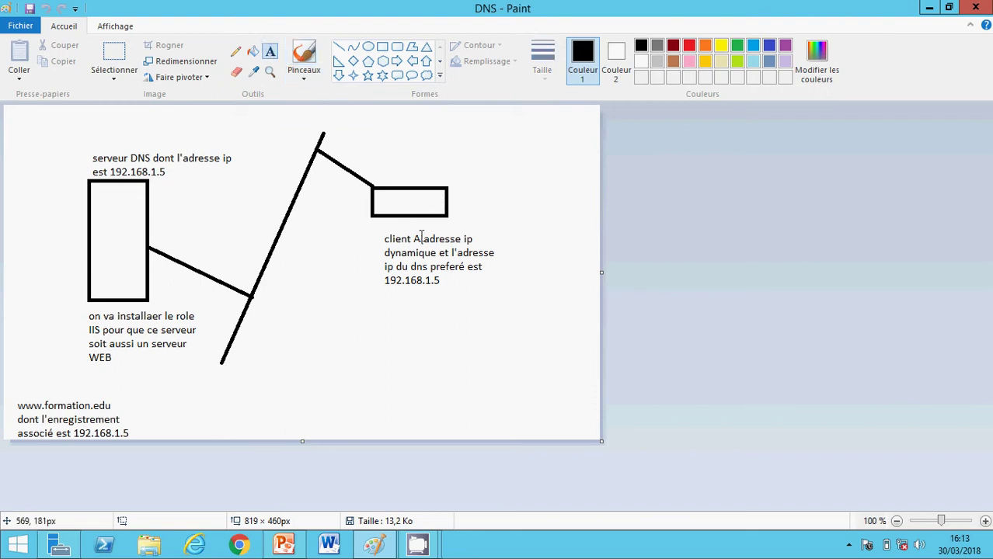
- Label client A 'resolver' and the DNS server 'DNS autoritaire', then minimize Paint
{"action": "left_click", "coordinate": [398, 176]}
{"action": "type", "text": "resolver"}
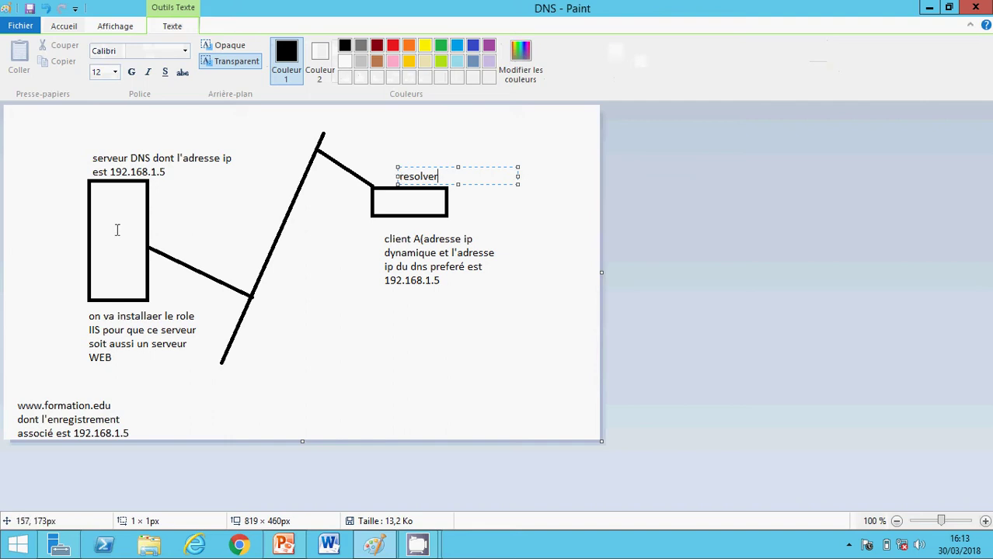
{"action": "left_click", "coordinate": [99, 139]}
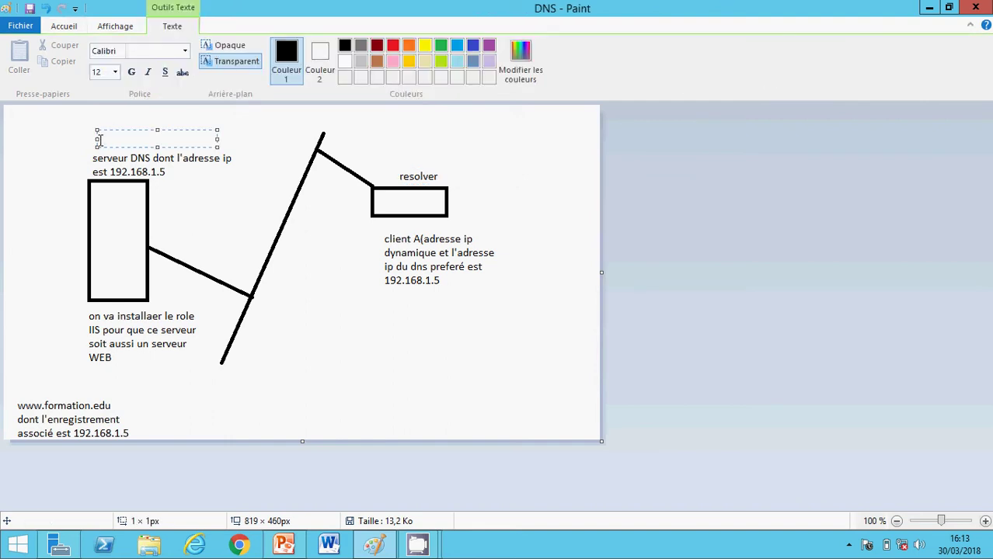
{"action": "type", "text": "DNS autoritaire"}
{"action": "left_click", "coordinate": [344, 303]}
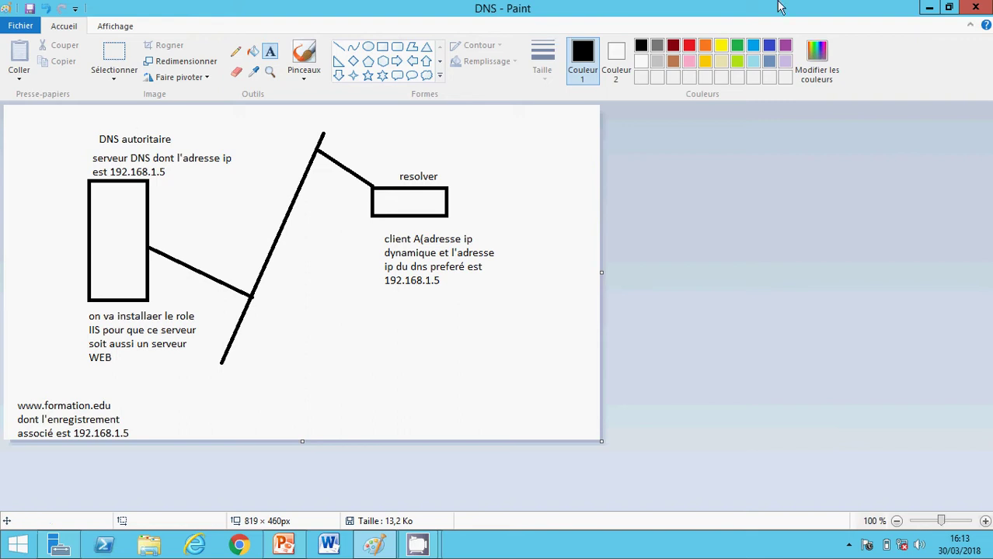
{"action": "left_click", "coordinate": [935, 11]}
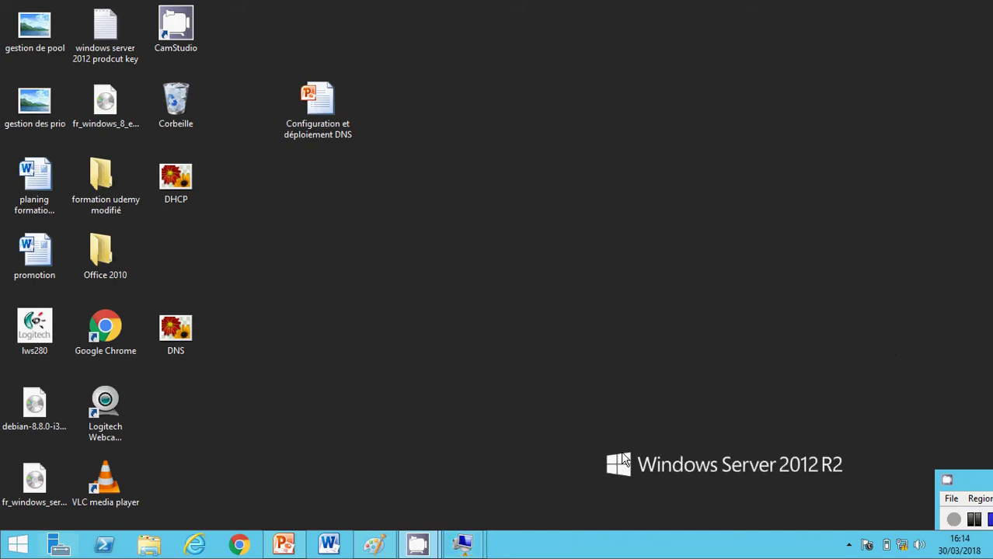
- Restore the Paint diagram, then switch to the server2012 VM connection window
{"action": "mouse_move", "coordinate": [459, 543]}
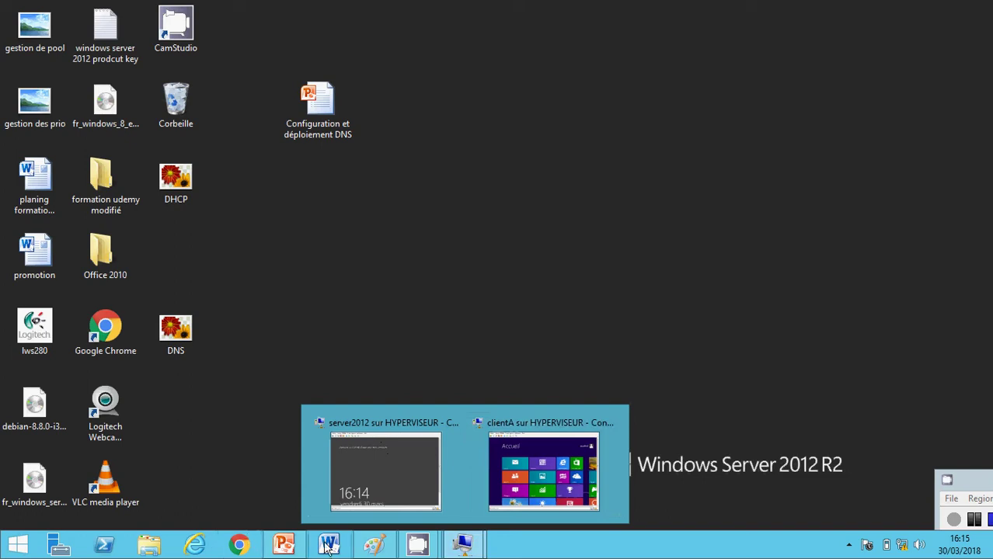
{"action": "left_click", "coordinate": [373, 546]}
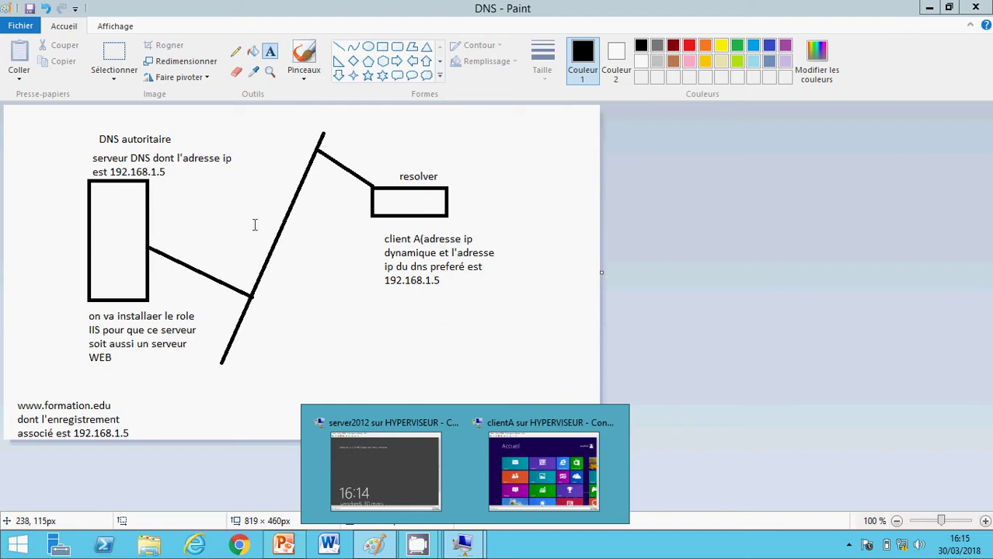
{"action": "left_click", "coordinate": [403, 443]}
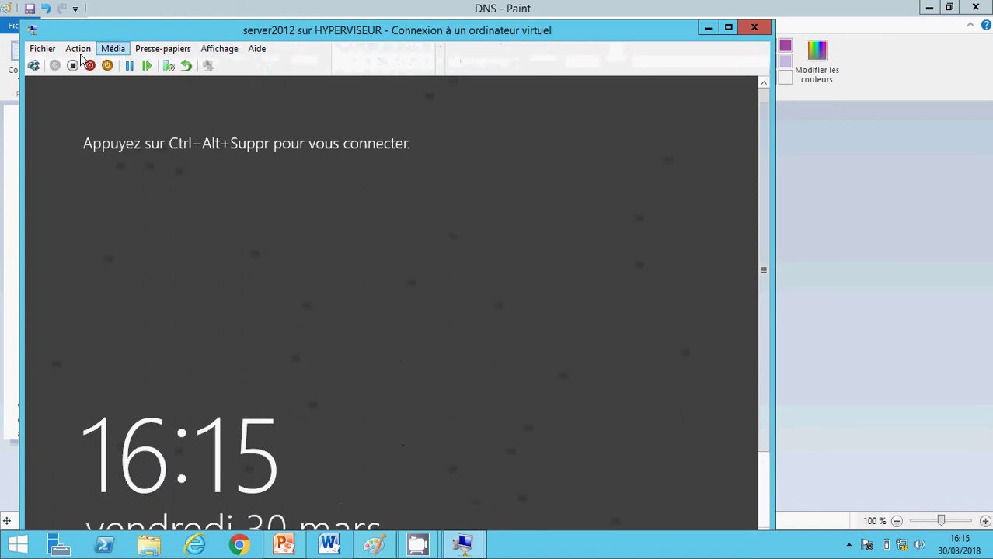
- Send Ctrl+Alt+Suppr, switch to Mode plein écran, and sign in with the administrator password
{"action": "left_click", "coordinate": [33, 66]}
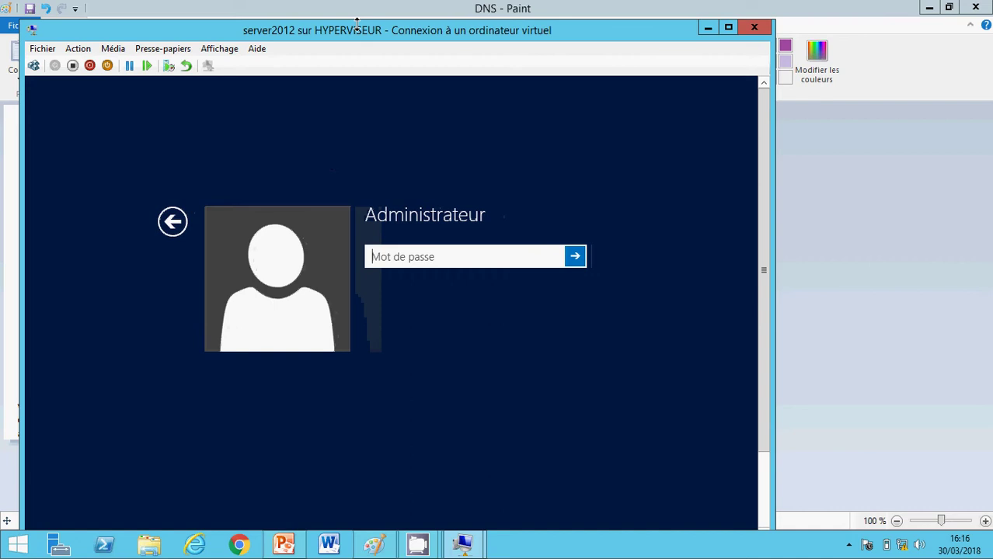
{"action": "left_click", "coordinate": [219, 48]}
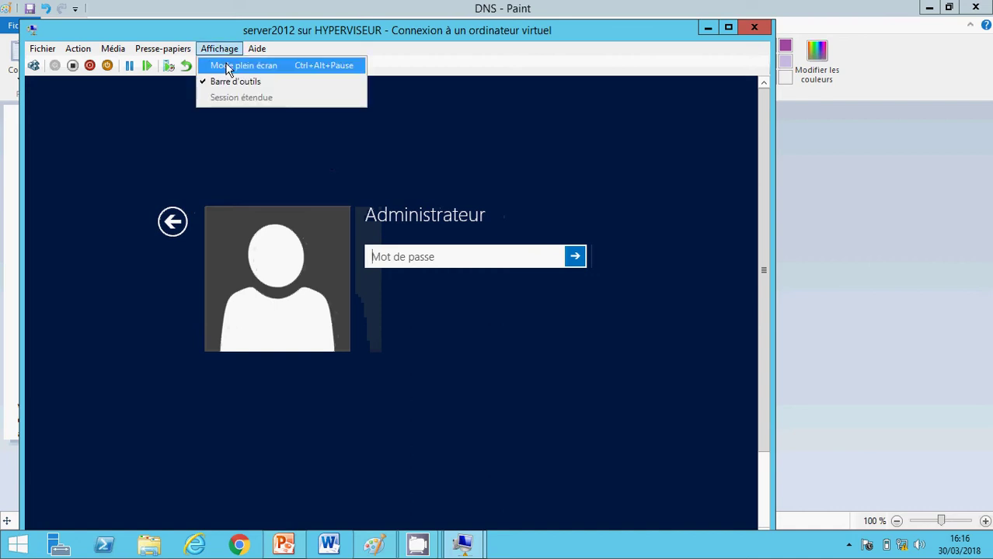
{"action": "left_click", "coordinate": [227, 67]}
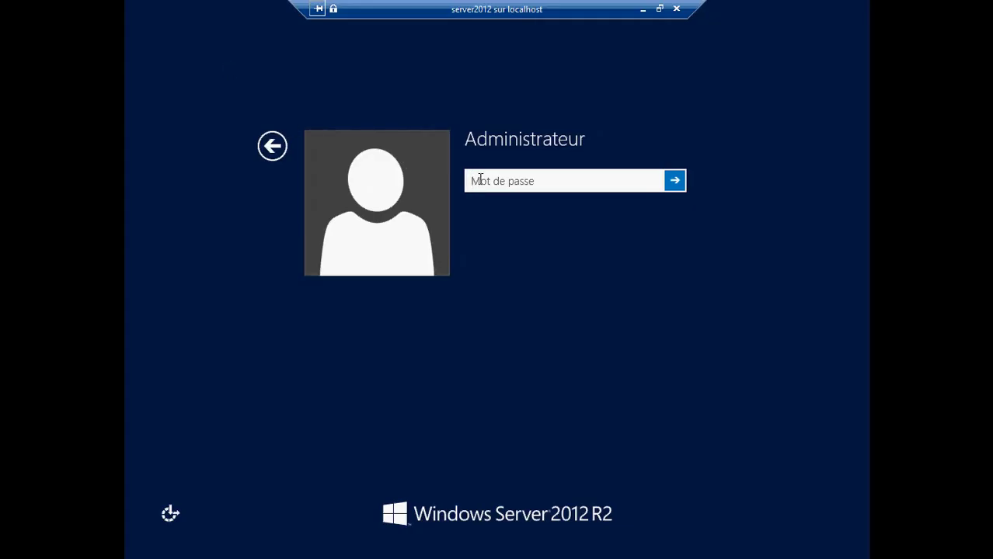
{"action": "type", "text": "P@ssw0"}
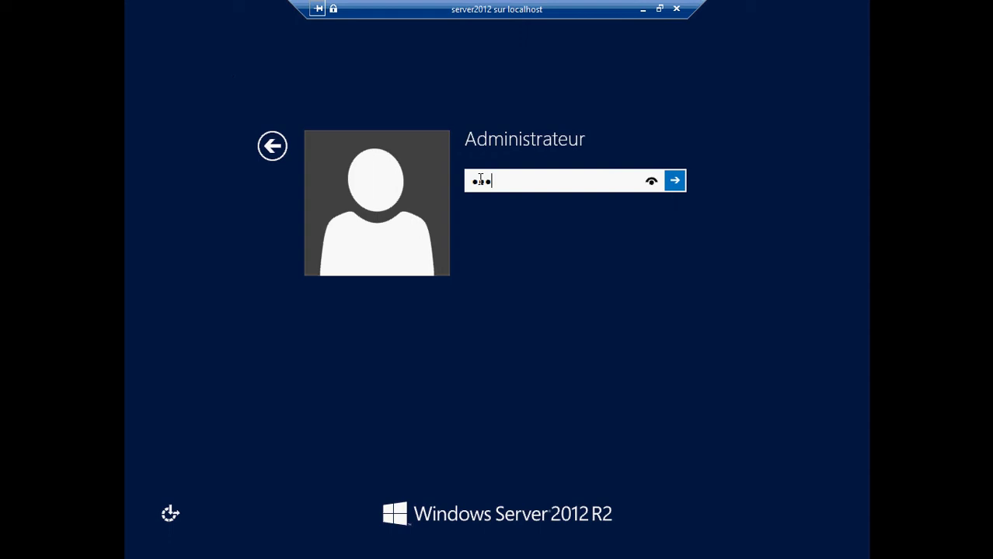
{"action": "type", "text": "rd"}
{"action": "key", "text": "Return"}
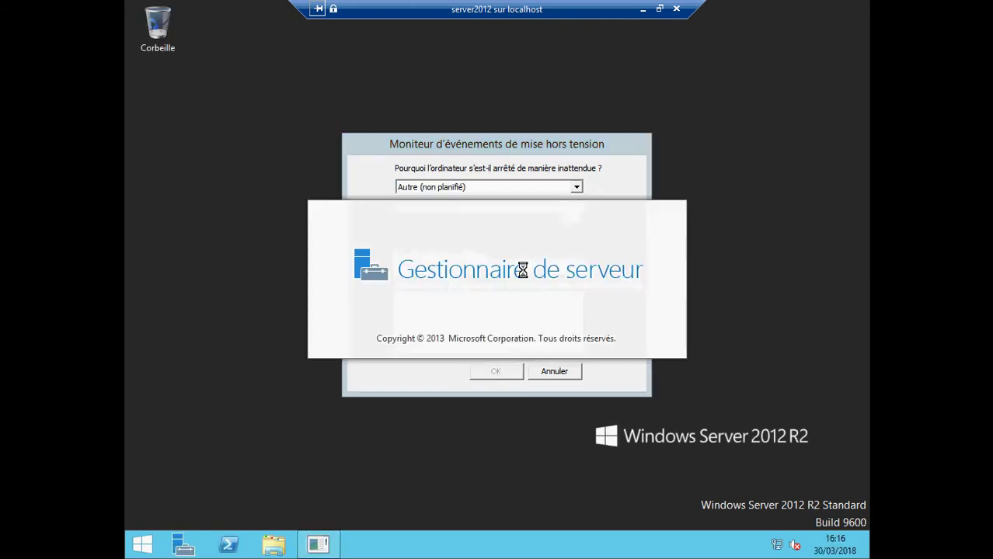
- Cancel the Shutdown Event Tracker and open the Gérer menu on the dashboard
{"action": "left_click", "coordinate": [551, 375]}
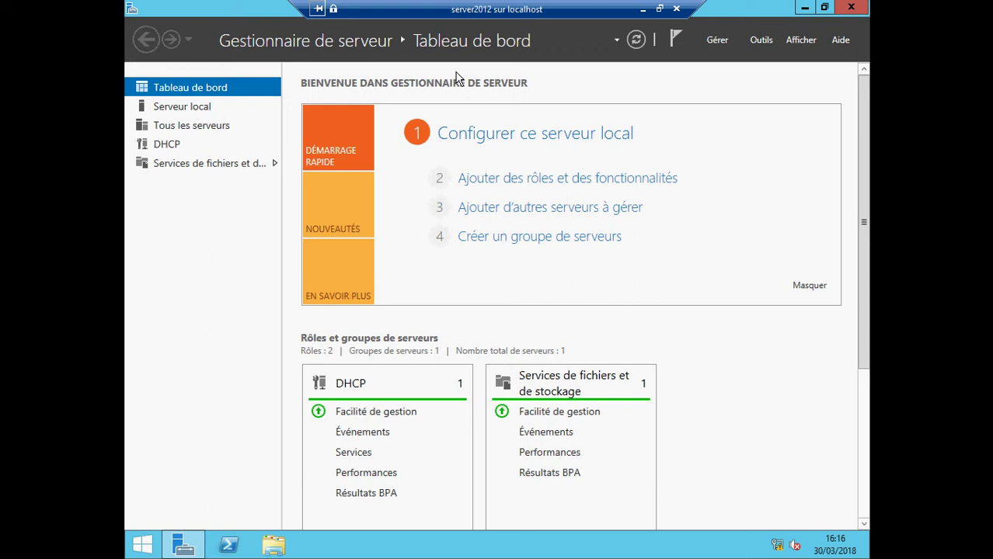
{"action": "left_click", "coordinate": [717, 41]}
- Start a role-based install on SERVERDNS and select Serveur Web (IIS) with its management tools
{"action": "left_click", "coordinate": [716, 61]}
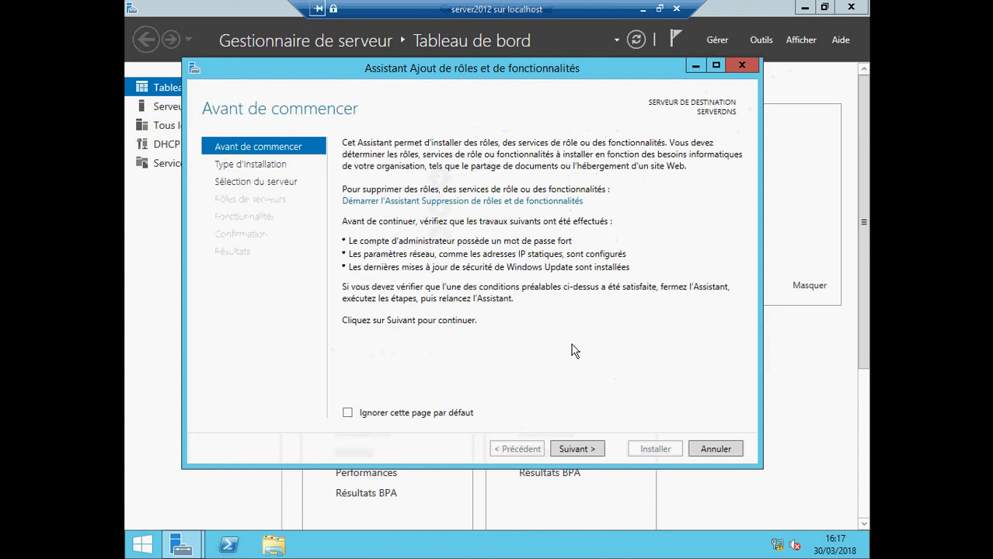
{"action": "left_click", "coordinate": [577, 449]}
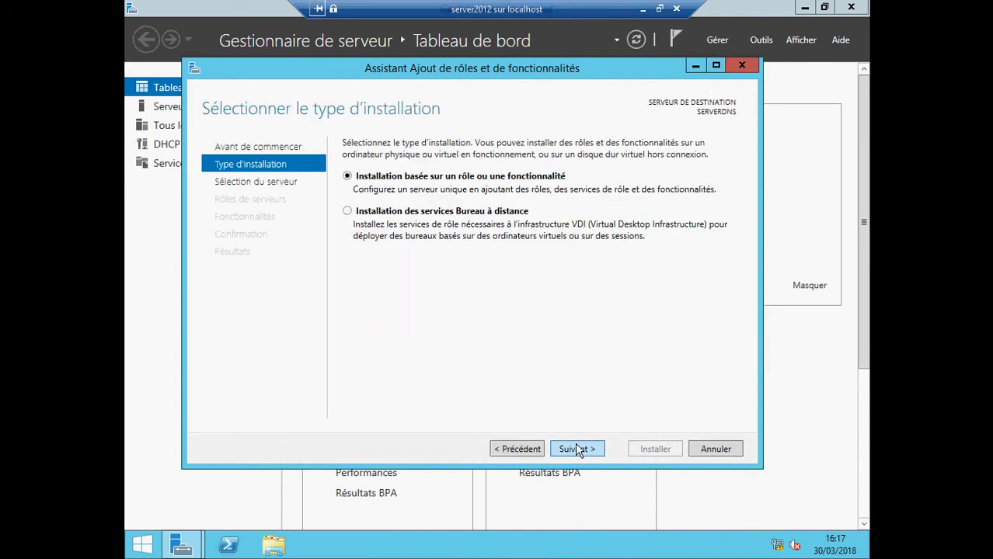
{"action": "left_click", "coordinate": [576, 449]}
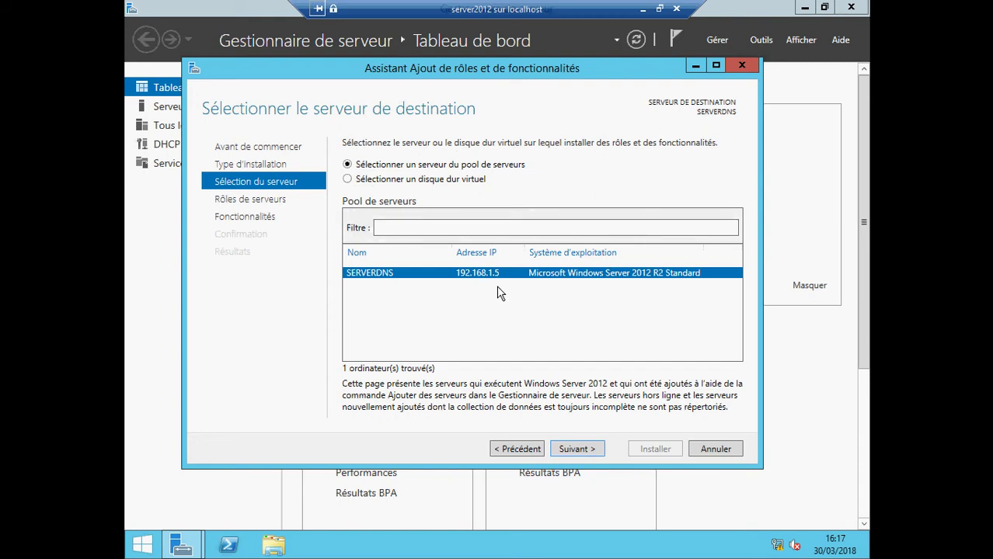
{"action": "left_click", "coordinate": [575, 450]}
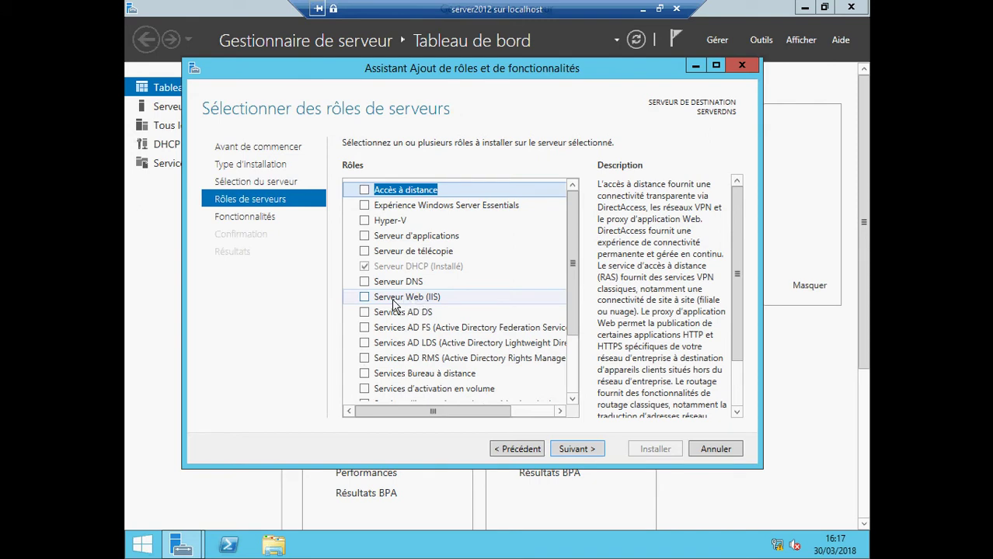
{"action": "left_click", "coordinate": [366, 299]}
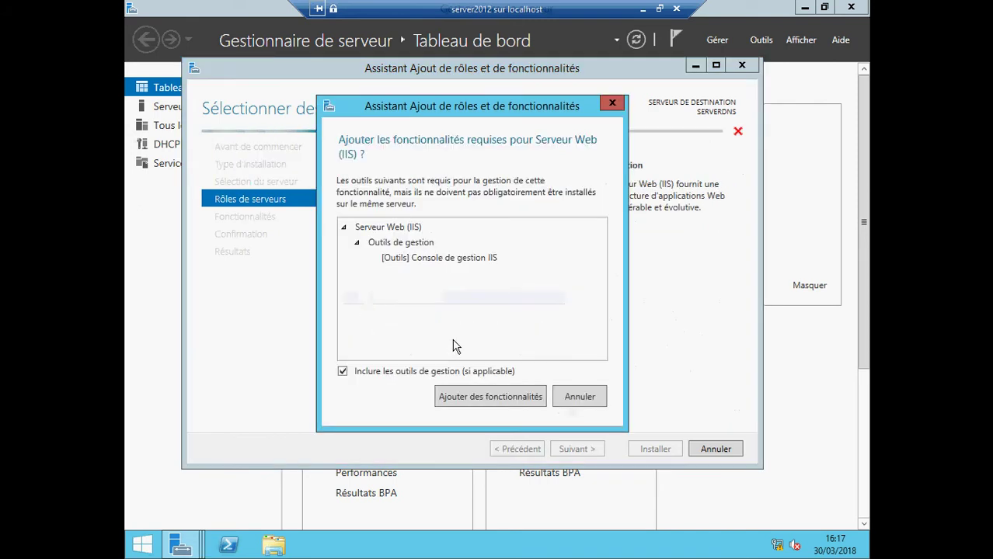
{"action": "left_click", "coordinate": [471, 397]}
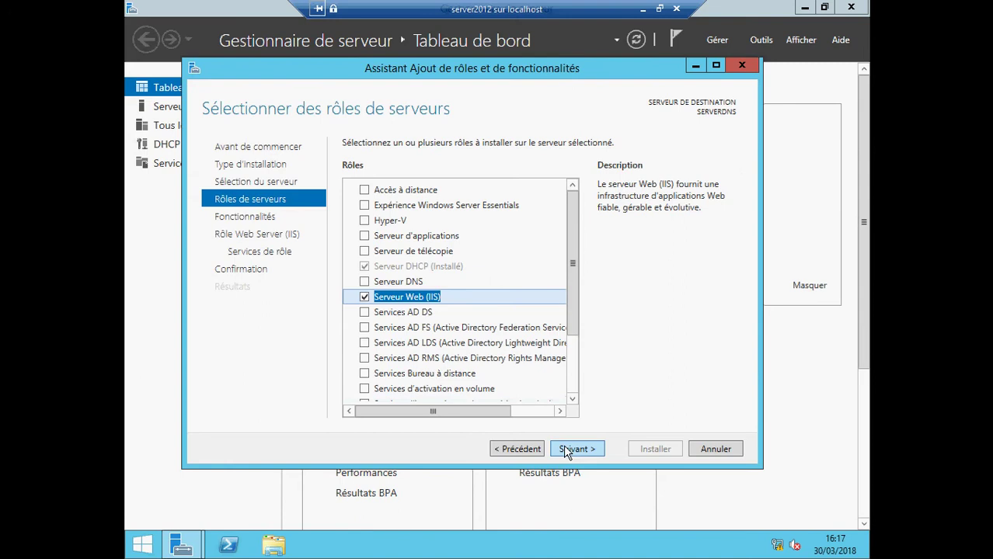
- Keep default features and role services, and allow automatic restart at confirmation
{"action": "left_click", "coordinate": [574, 449]}
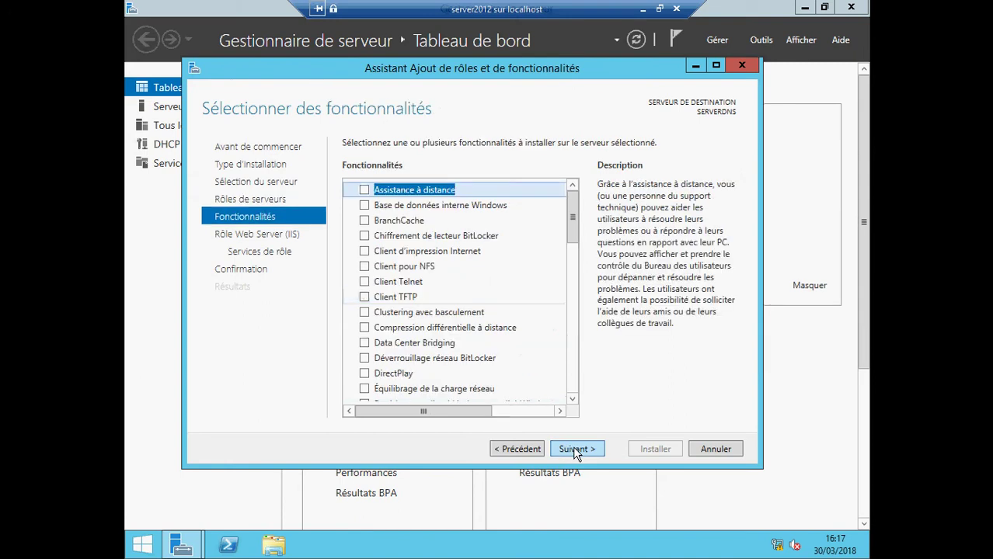
{"action": "left_click", "coordinate": [573, 449]}
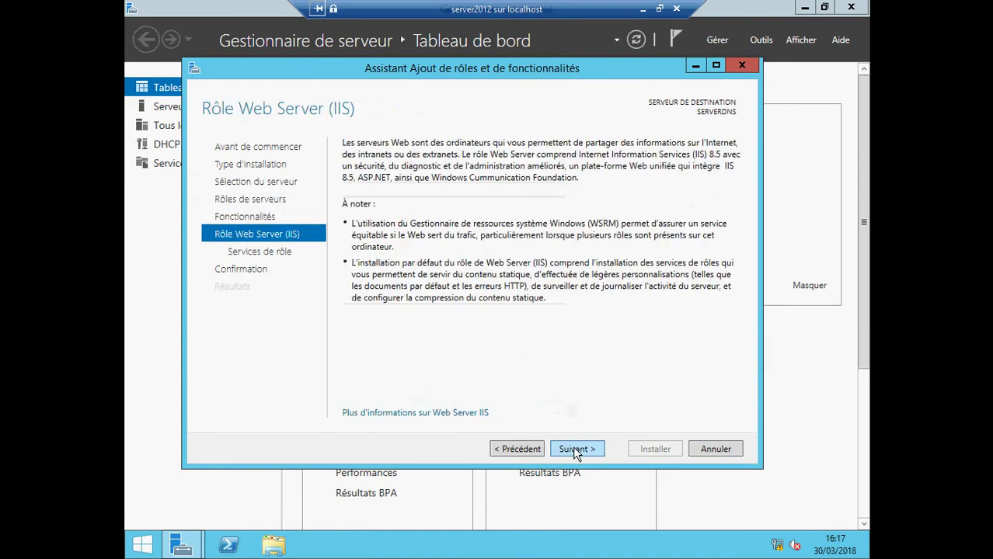
{"action": "left_click", "coordinate": [572, 449]}
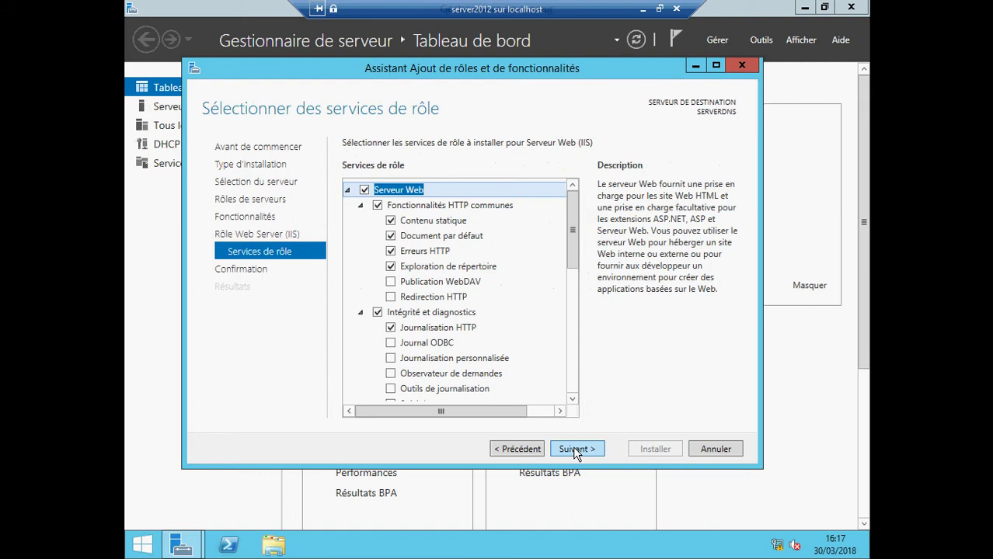
{"action": "left_click", "coordinate": [573, 449]}
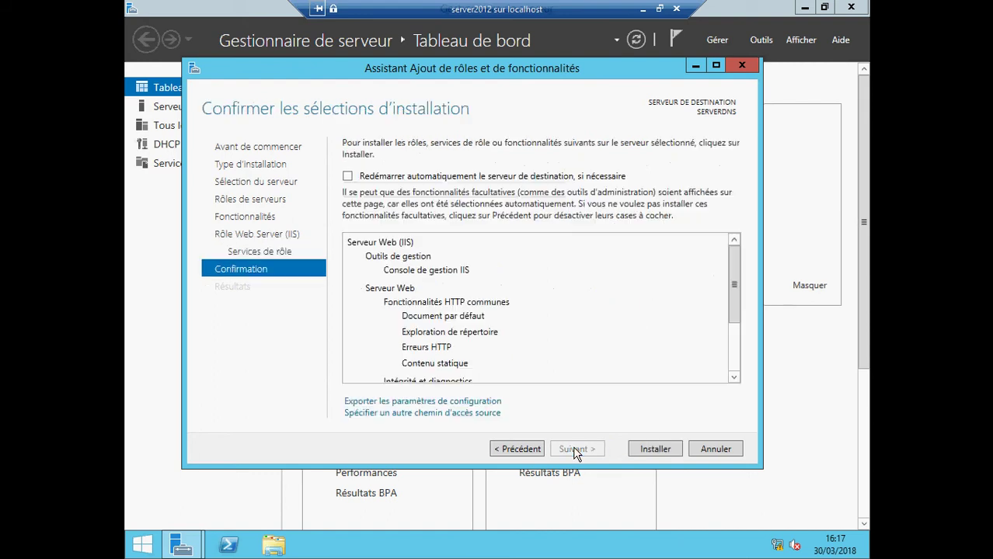
{"action": "left_click", "coordinate": [348, 177]}
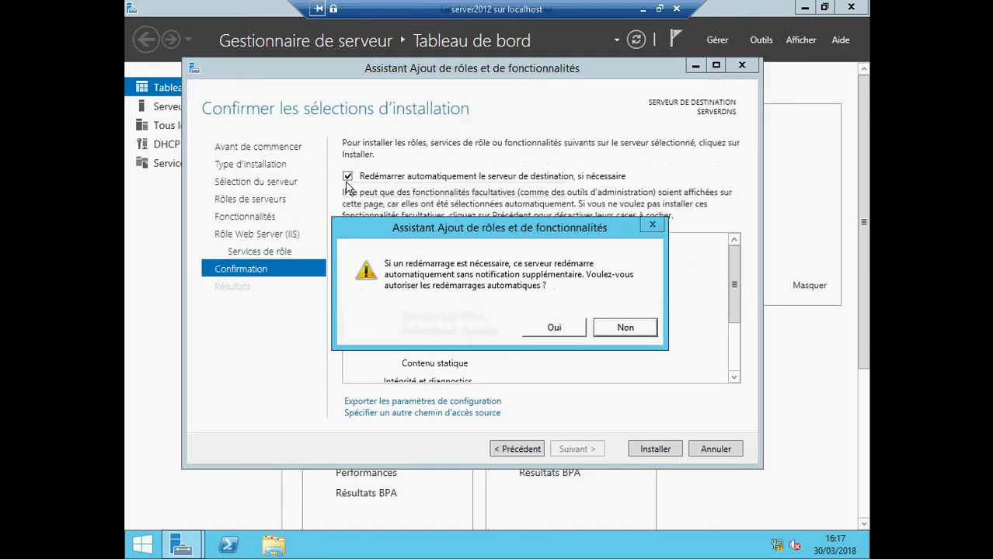
{"action": "left_click", "coordinate": [543, 332]}
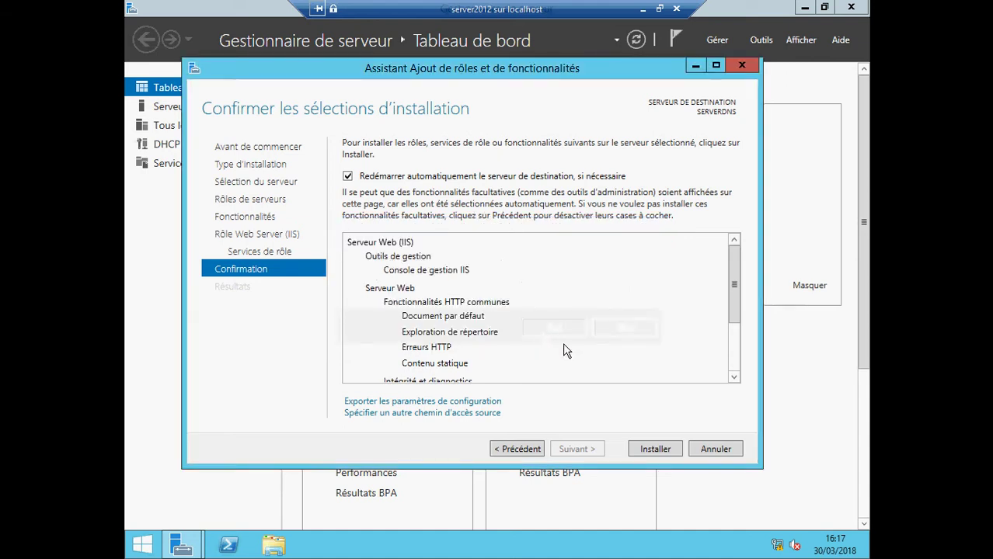
- Install Web Server (IIS) on SERVERDNS and close the wizard after success
{"action": "left_click", "coordinate": [653, 449]}
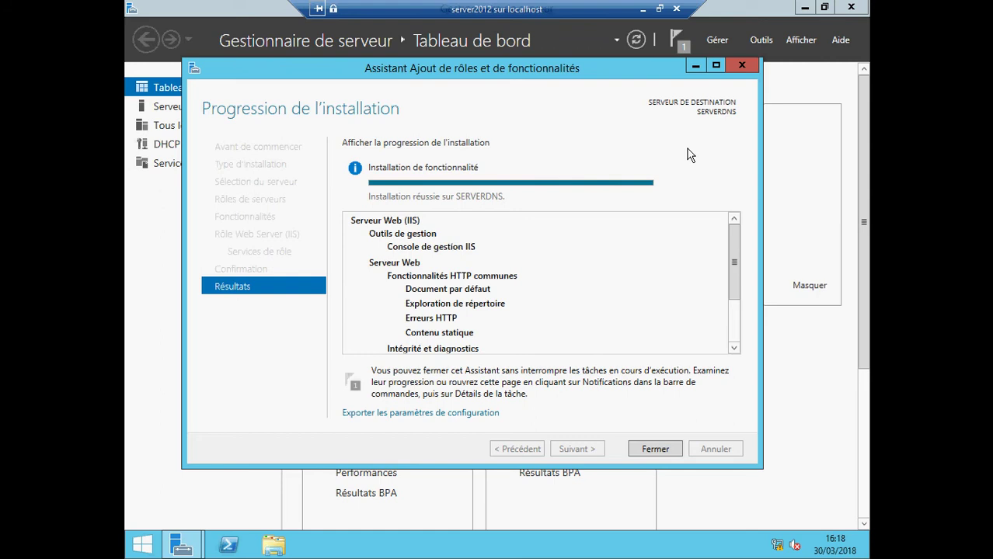
{"action": "left_click", "coordinate": [663, 450]}
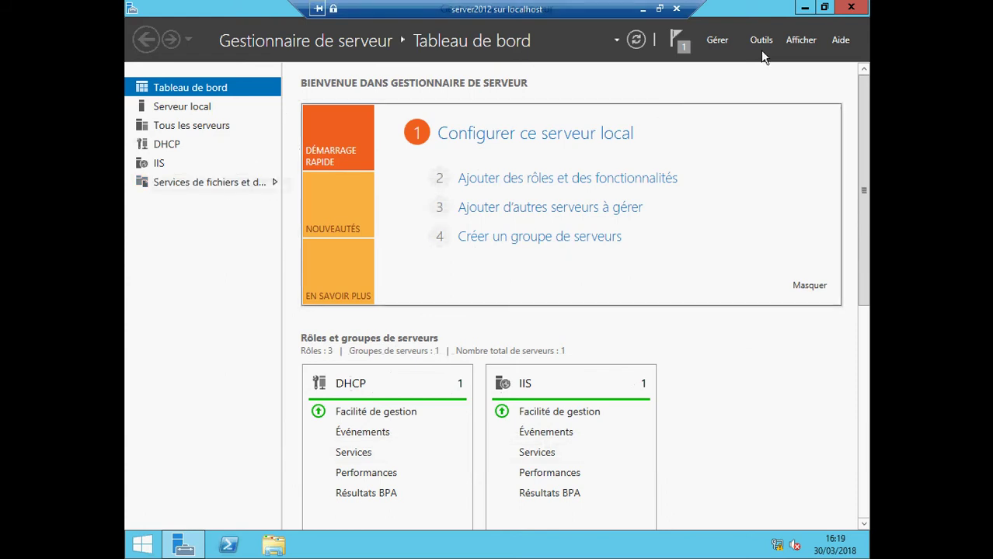
- Minimize Server Manager and browse File Explorer to C:\inetpub\wwwroot
{"action": "left_click", "coordinate": [804, 7]}
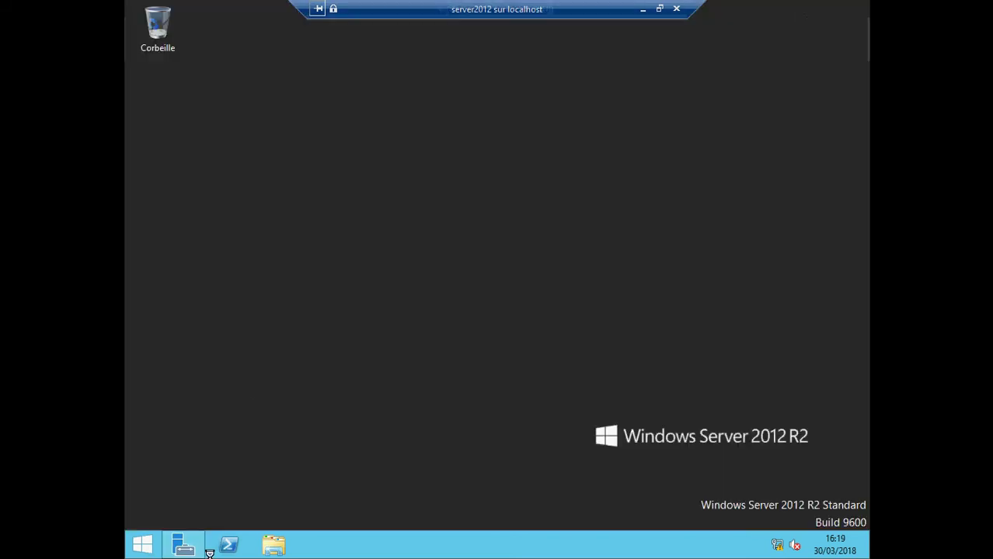
{"action": "left_click", "coordinate": [274, 546]}
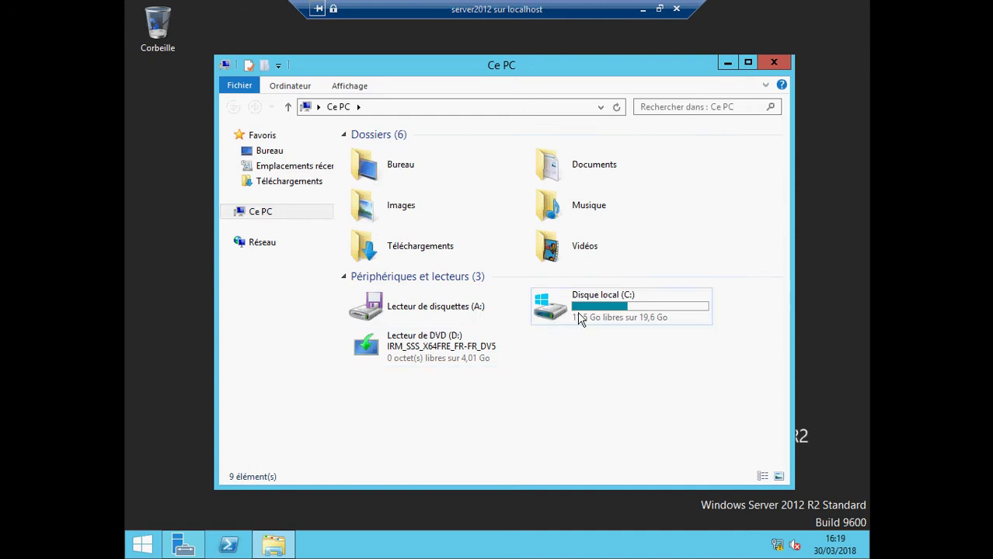
{"action": "double_click", "coordinate": [579, 318]}
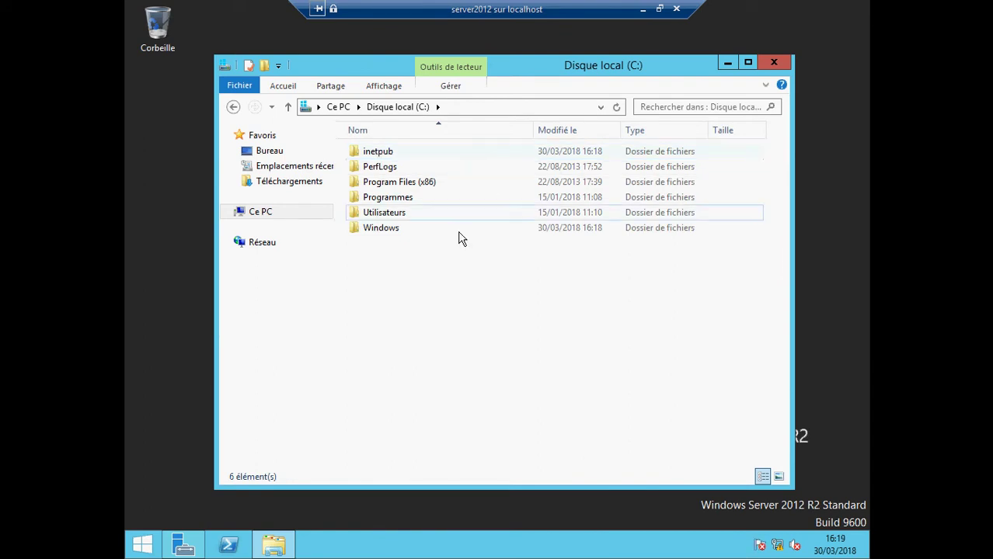
{"action": "double_click", "coordinate": [371, 155]}
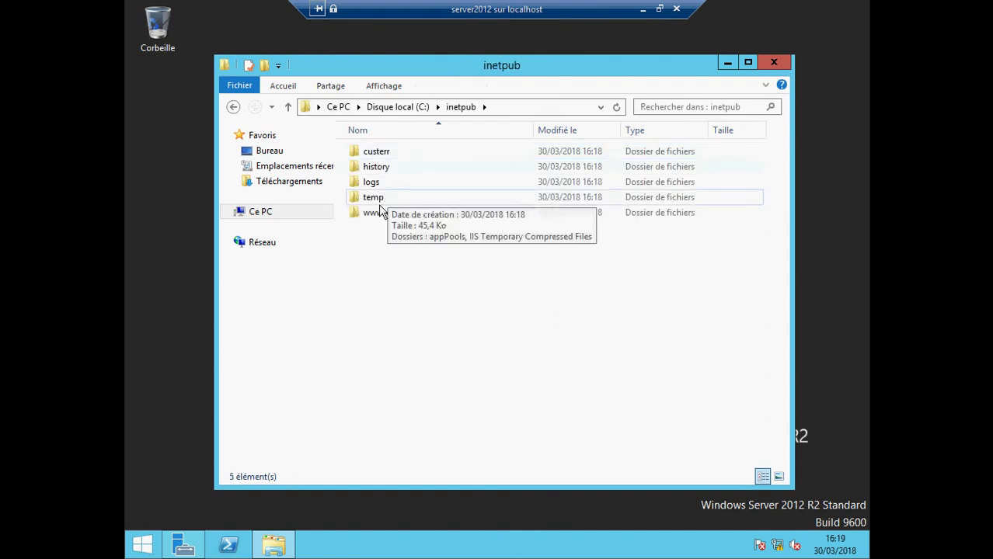
{"action": "double_click", "coordinate": [377, 213]}
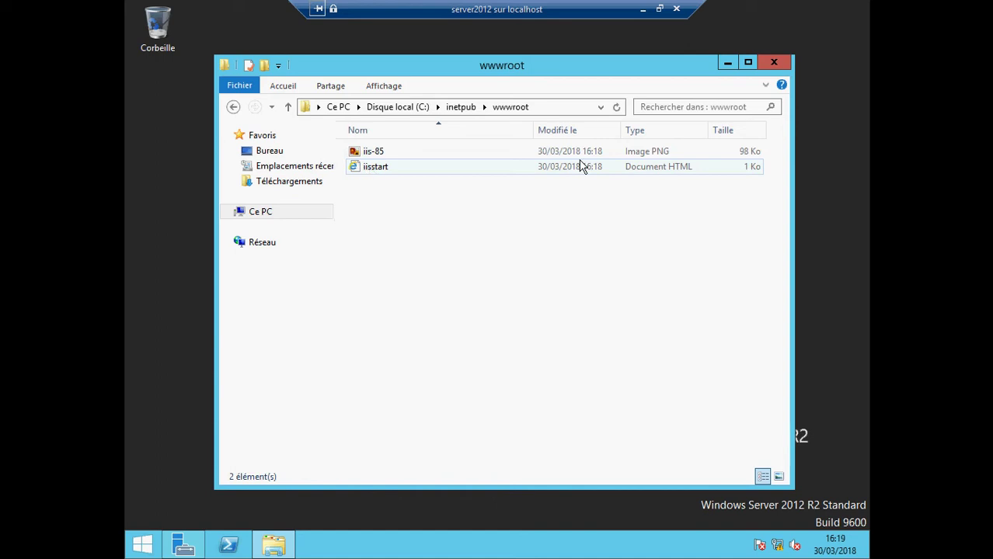
- Open iisstart.htm in Internet Explorer without recommended settings, view the welcome page, close it
{"action": "double_click", "coordinate": [390, 168]}
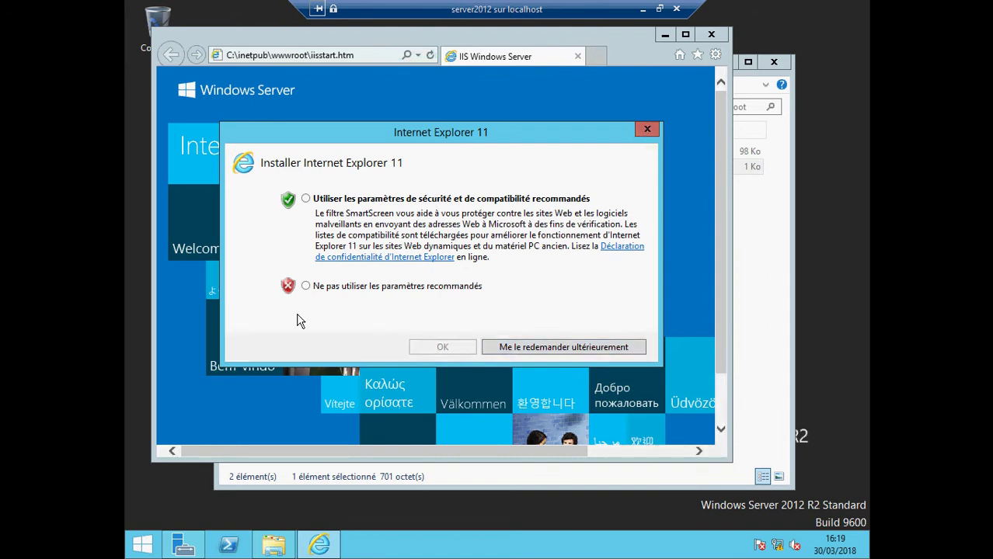
{"action": "left_click", "coordinate": [305, 287]}
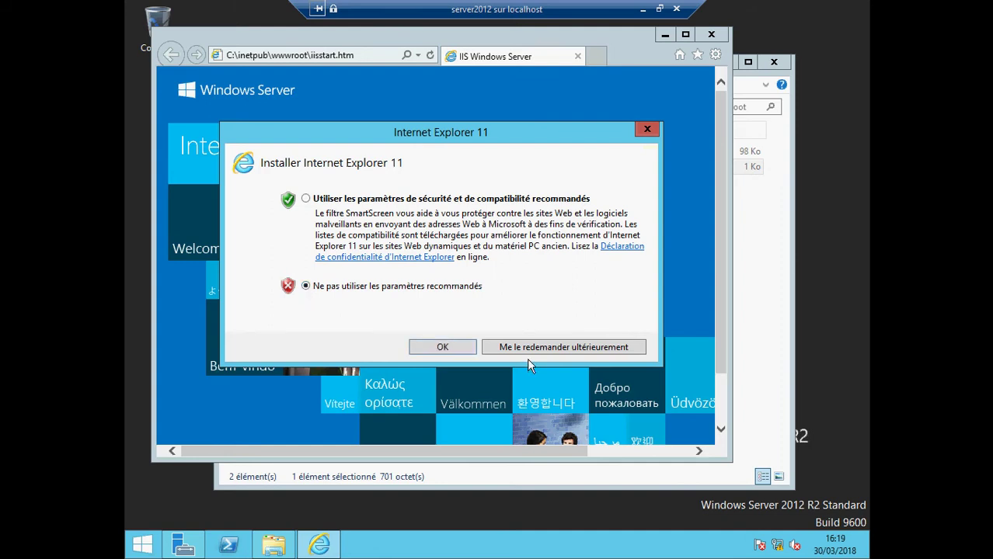
{"action": "left_click", "coordinate": [453, 349]}
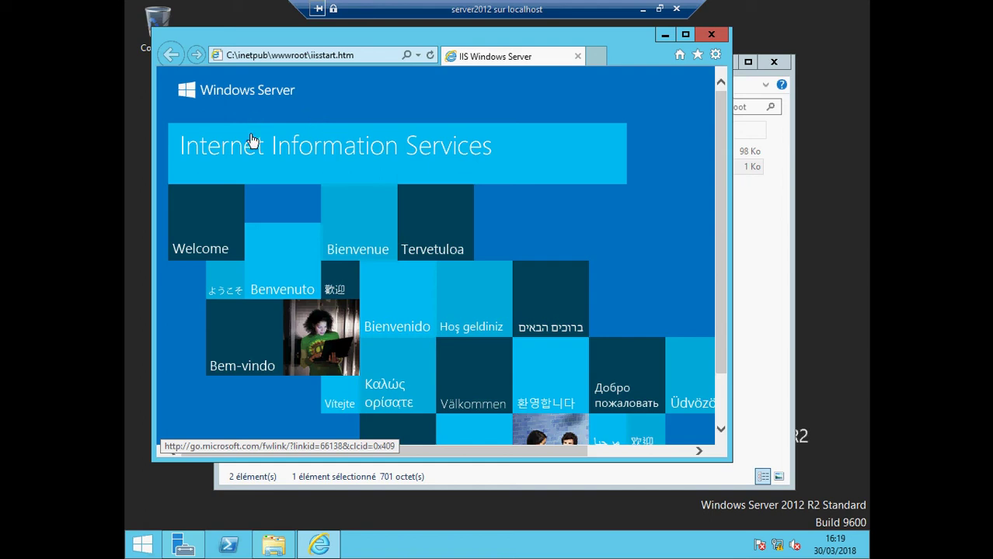
{"action": "left_click", "coordinate": [711, 35]}
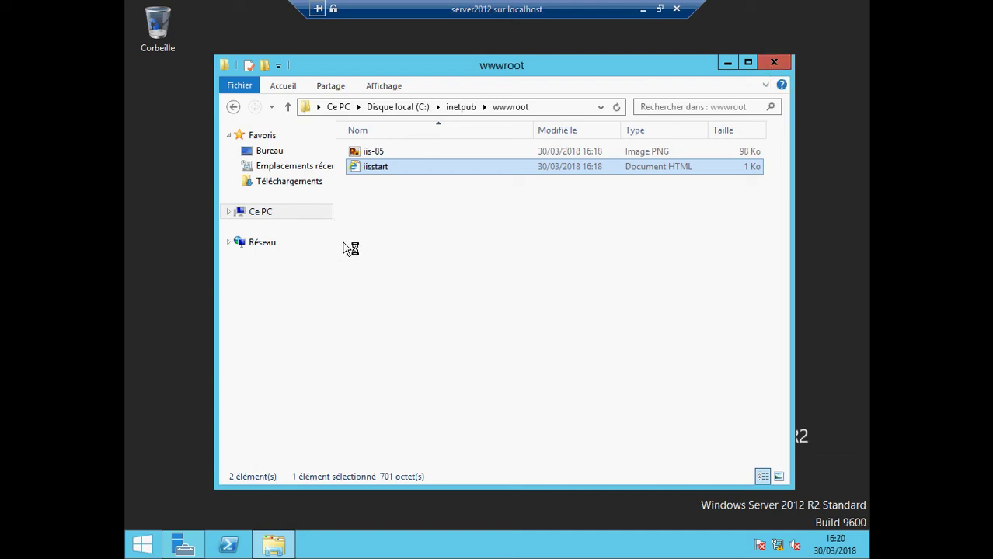
{"action": "left_click", "coordinate": [232, 106]}
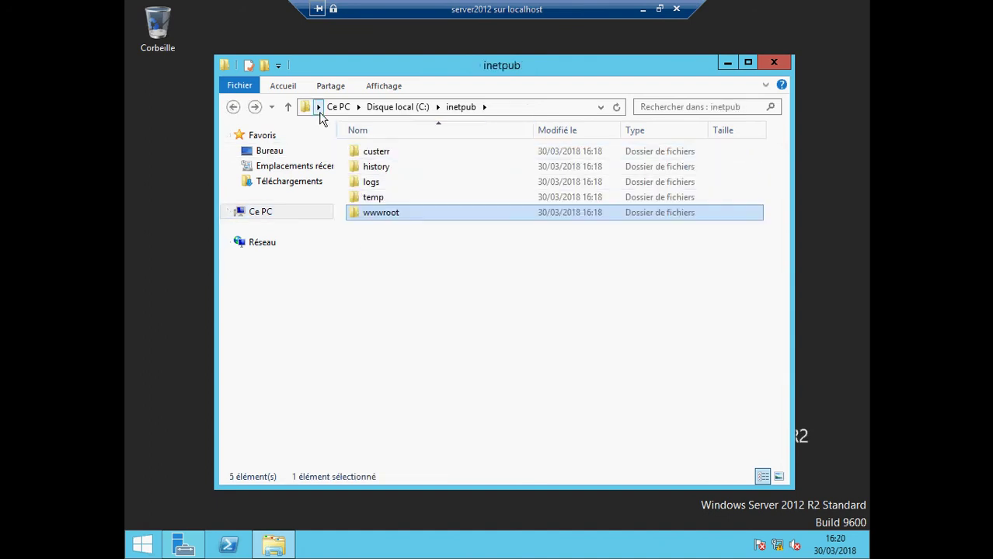
{"action": "double_click", "coordinate": [363, 219]}
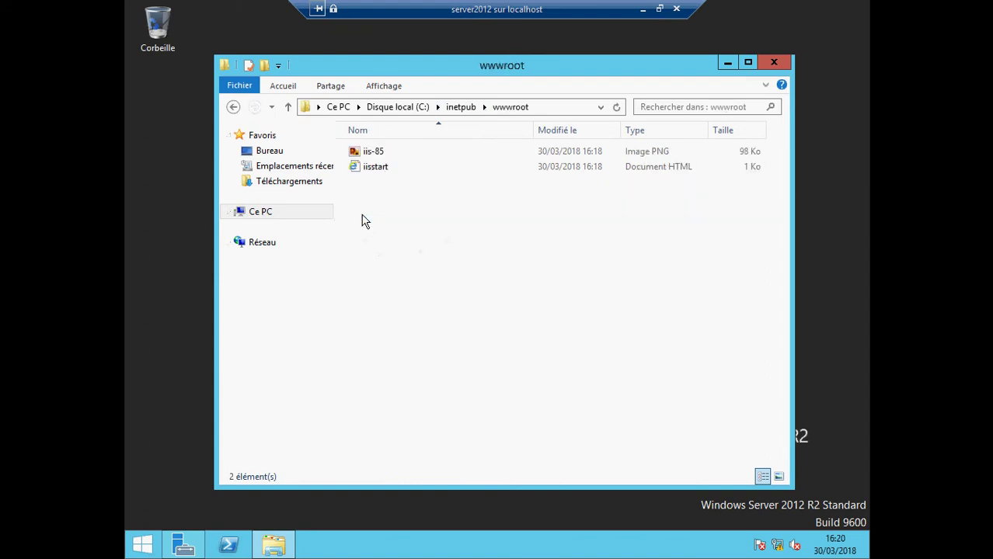
{"action": "double_click", "coordinate": [367, 170]}
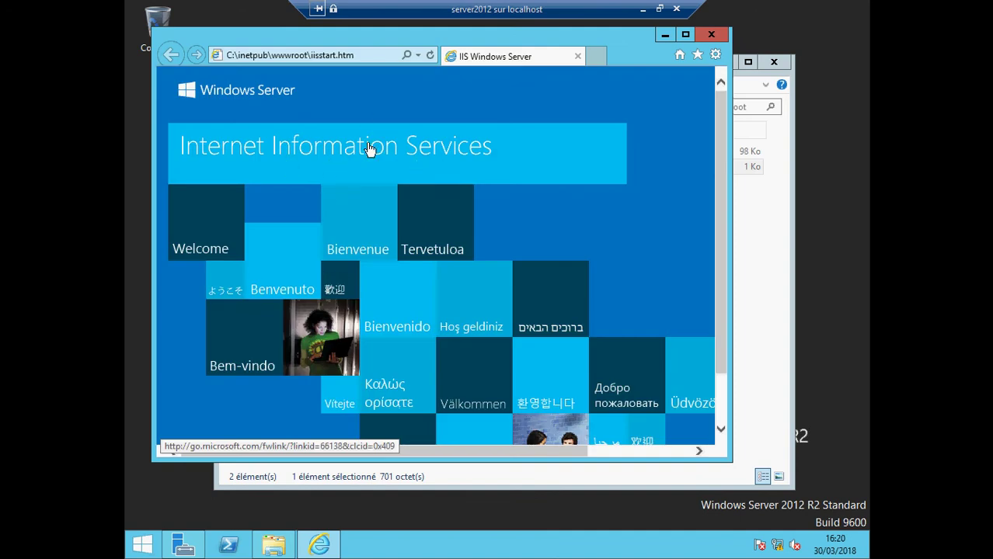
{"action": "left_click", "coordinate": [710, 34]}
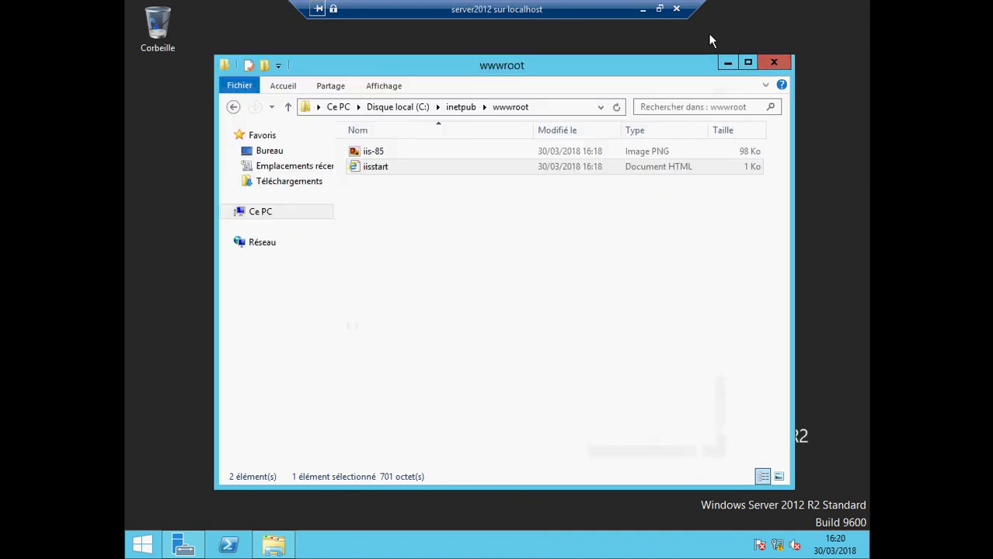
{"action": "left_click", "coordinate": [375, 152]}
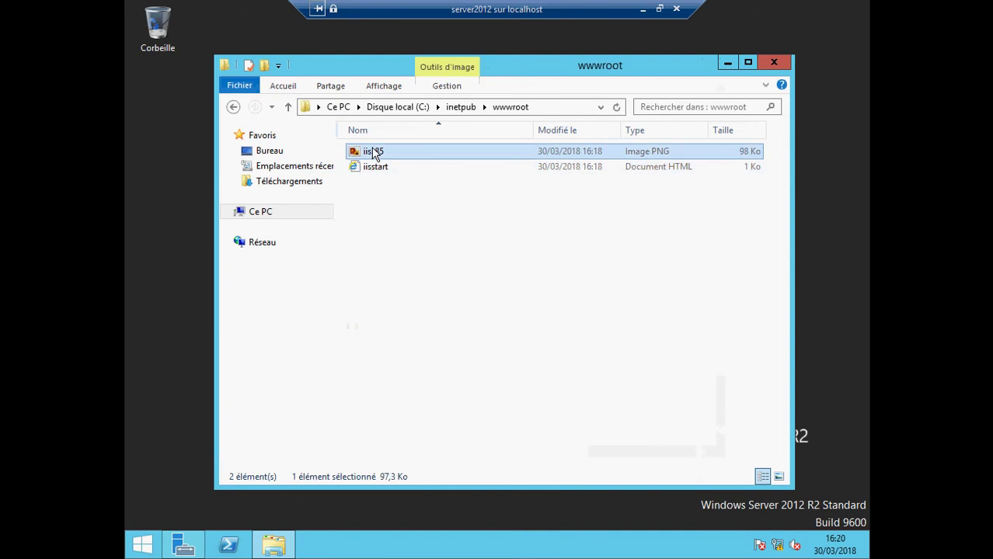
- Open iis-85 in Paint and erase the Internet Information Services banner to white
{"action": "double_click", "coordinate": [374, 153]}
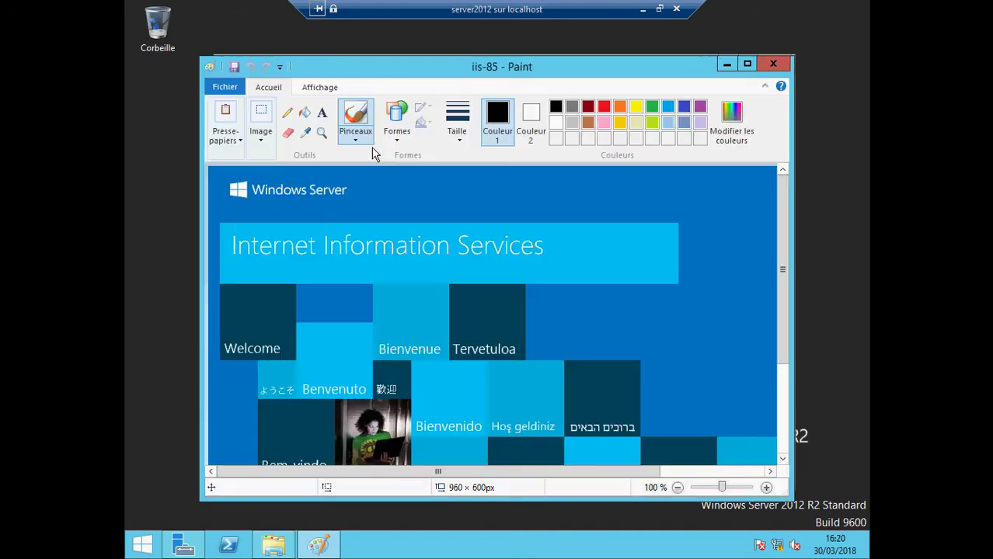
{"action": "left_click", "coordinate": [256, 122]}
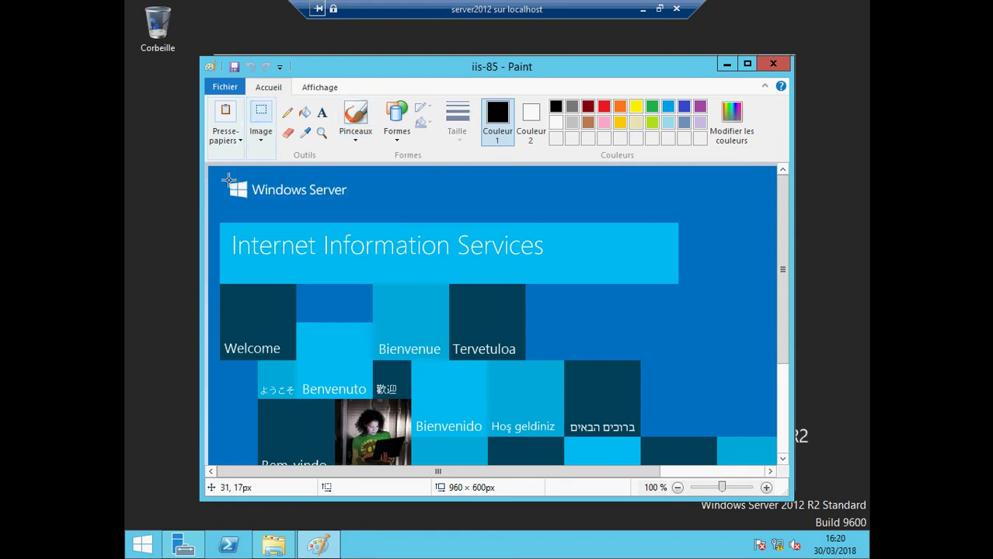
{"action": "mouse_move", "coordinate": [229, 178]}
{"action": "left_mouse_down"}
{"action": "mouse_move", "coordinate": [337, 313]}
{"action": "mouse_move", "coordinate": [517, 299]}
{"action": "mouse_move", "coordinate": [653, 307]}
{"action": "left_mouse_up"}
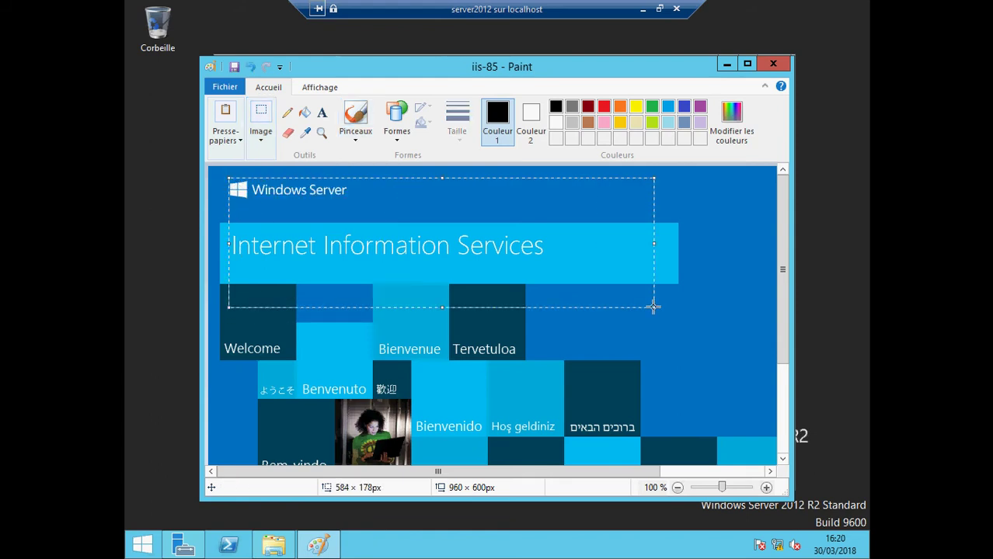
{"action": "key", "text": "Delete"}
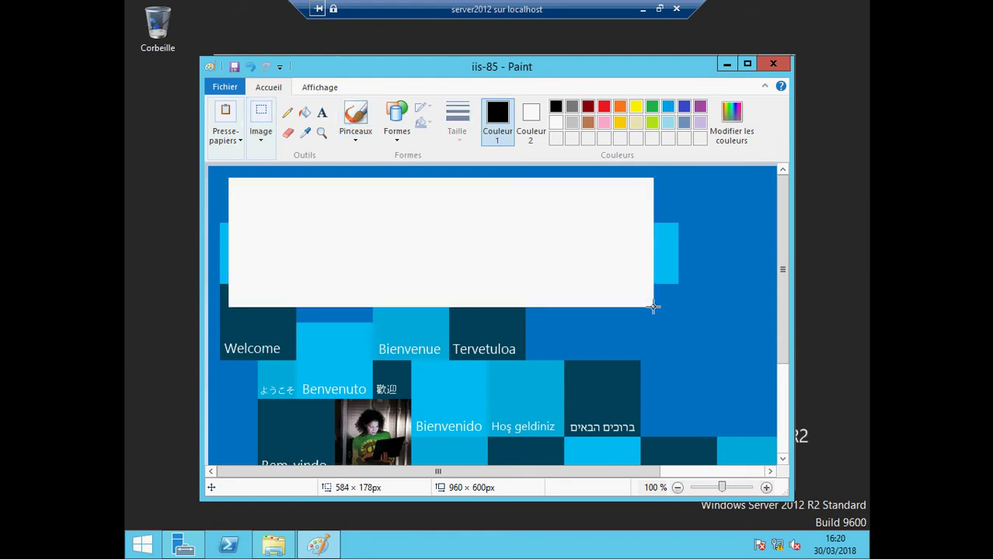
- Write 'bienvenue' in the cleared area, close Paint keeping the edit, and close File Explorer
{"action": "left_click", "coordinate": [322, 114]}
{"action": "left_click", "coordinate": [306, 201]}
{"action": "type", "text": "bienvenue"}
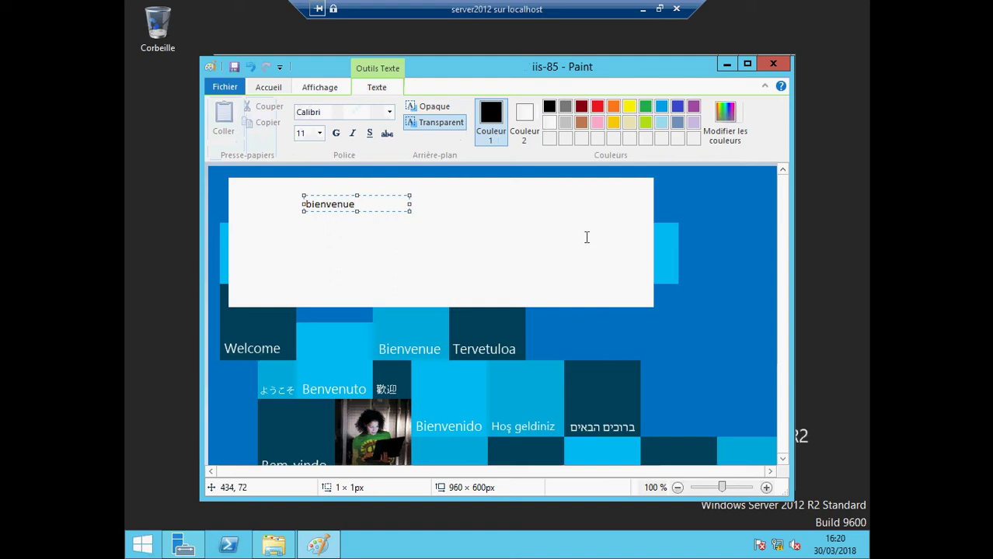
{"action": "left_click", "coordinate": [752, 224]}
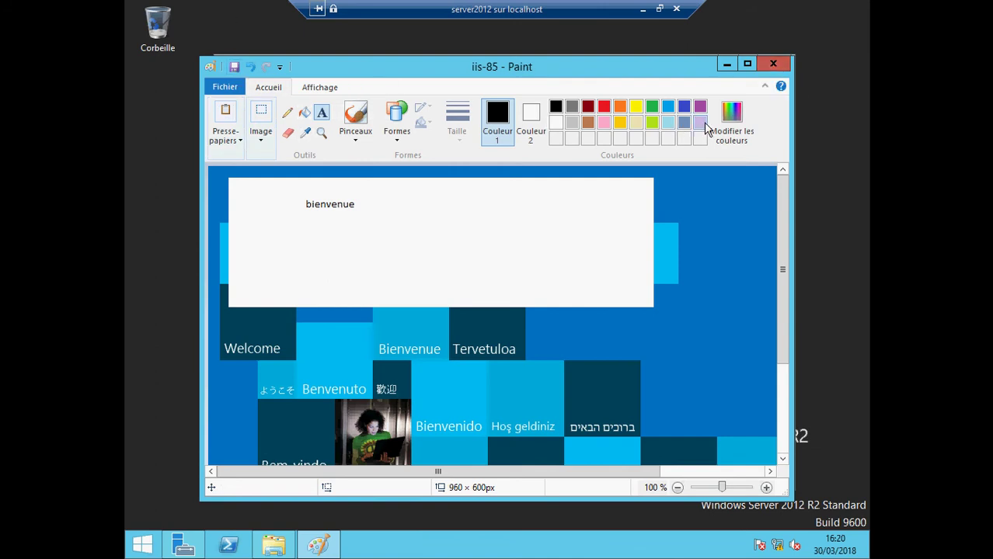
{"action": "left_click", "coordinate": [785, 66]}
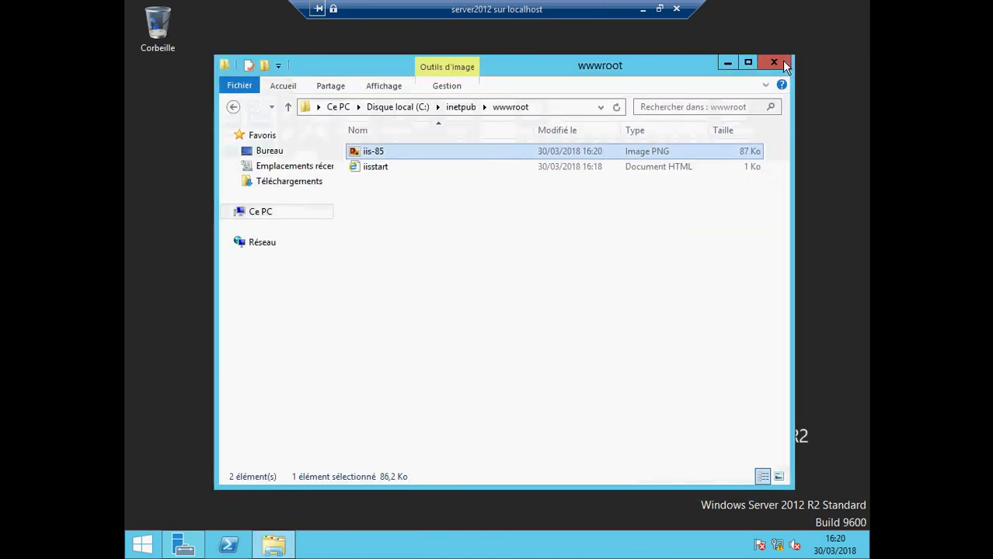
{"action": "left_click", "coordinate": [785, 66]}
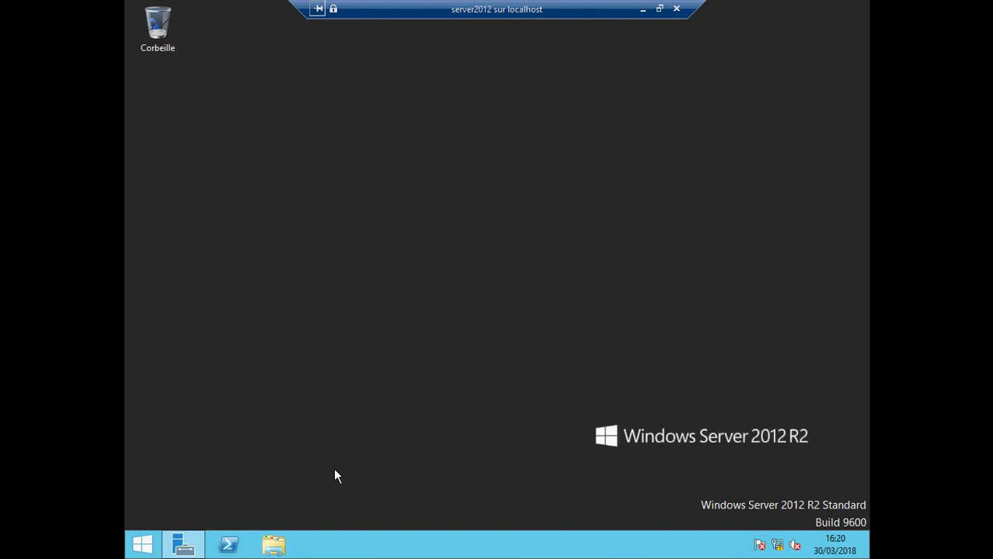
- Launch the Add Roles and Features wizard for a role-based installation targeting SERVERDNS
{"action": "left_click", "coordinate": [183, 547]}
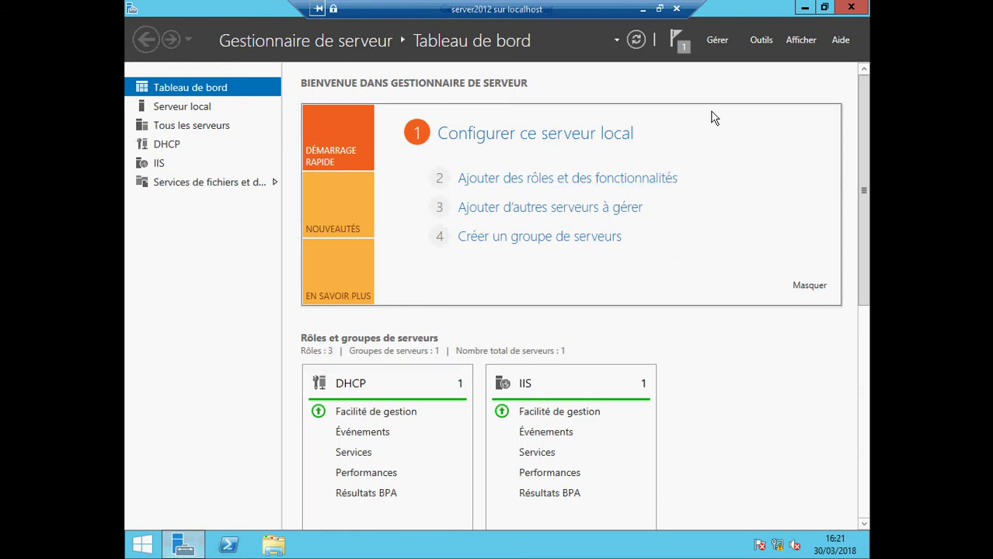
{"action": "left_click", "coordinate": [716, 39]}
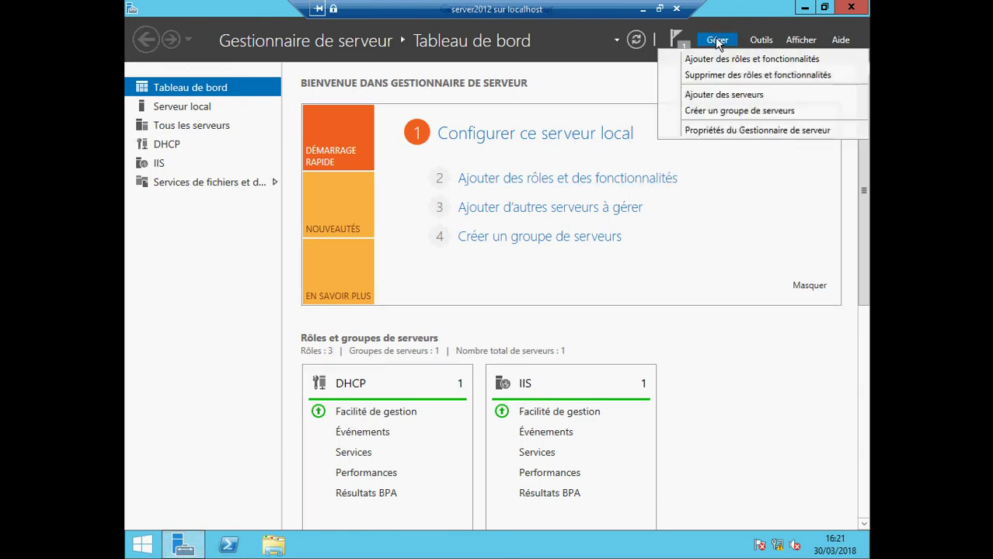
{"action": "left_click", "coordinate": [716, 59]}
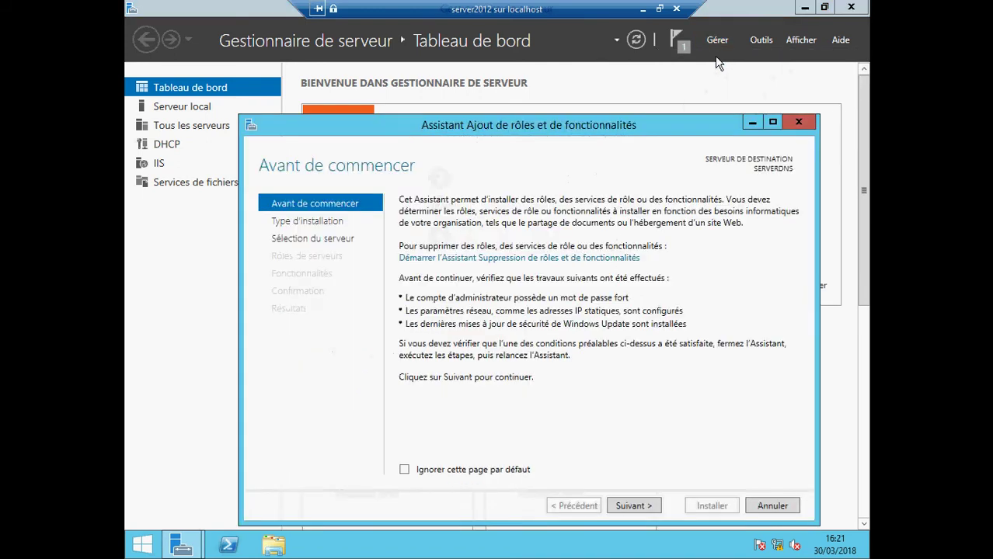
{"action": "left_click", "coordinate": [635, 506]}
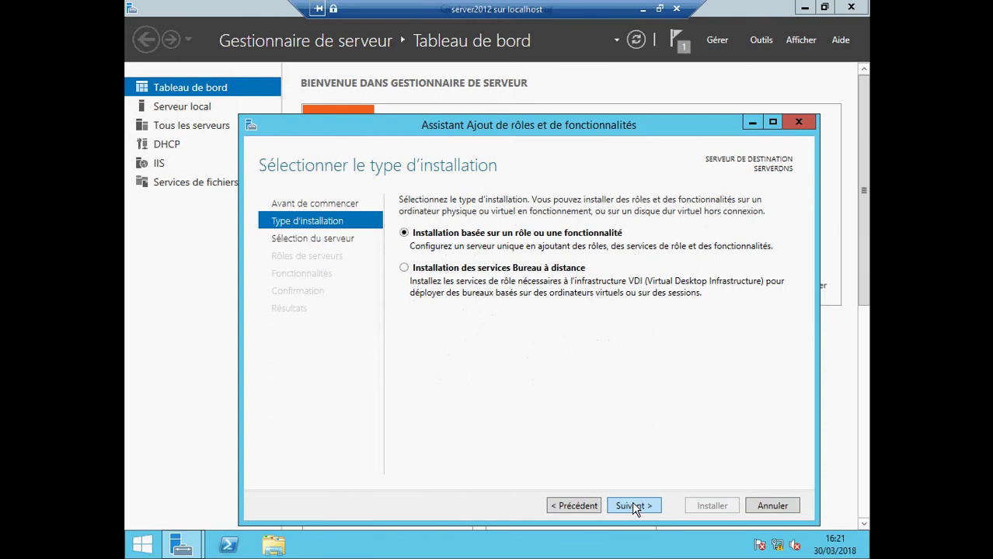
{"action": "left_click", "coordinate": [633, 506]}
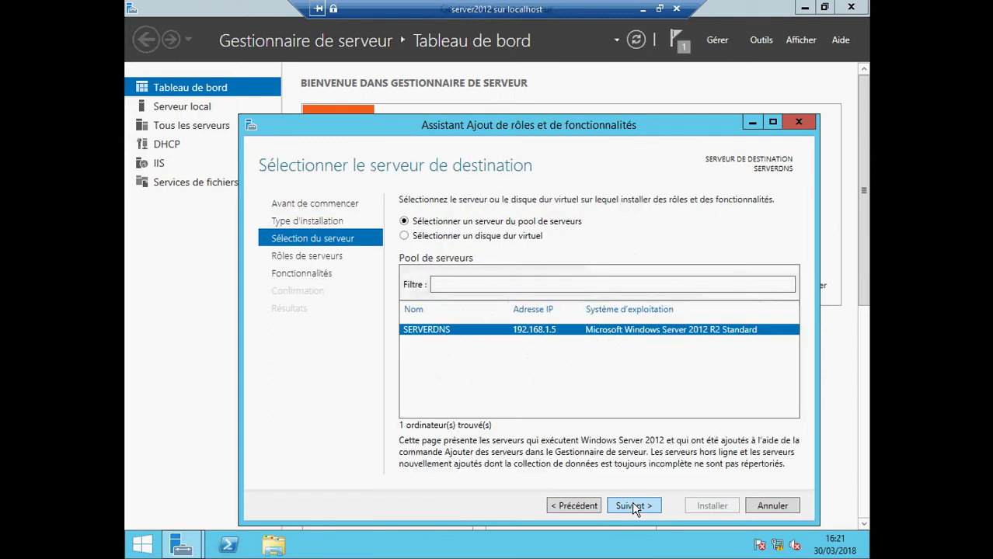
{"action": "left_click", "coordinate": [633, 505]}
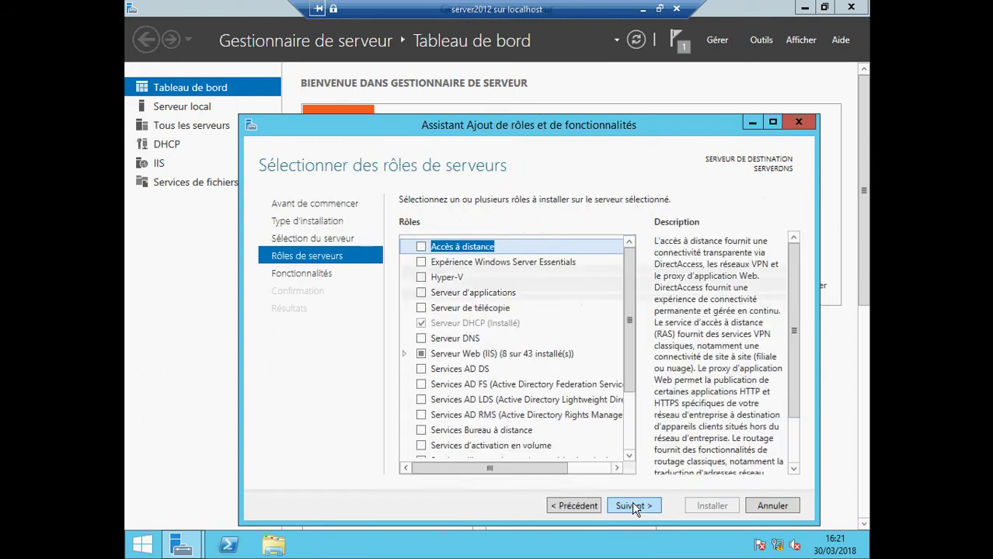
- Select the Serveur DNS role with its management tools and allow automatic restart
{"action": "left_click", "coordinate": [421, 339]}
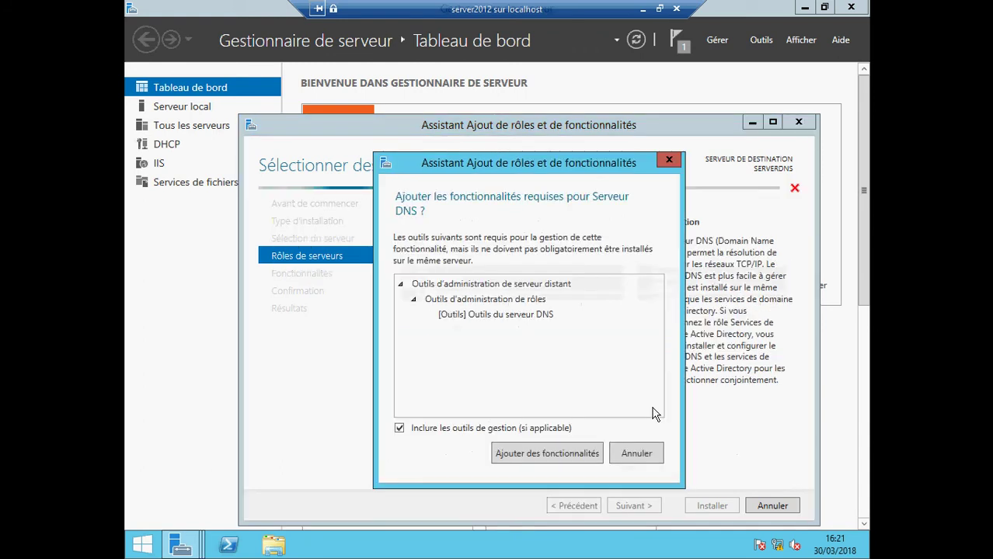
{"action": "left_click", "coordinate": [571, 454]}
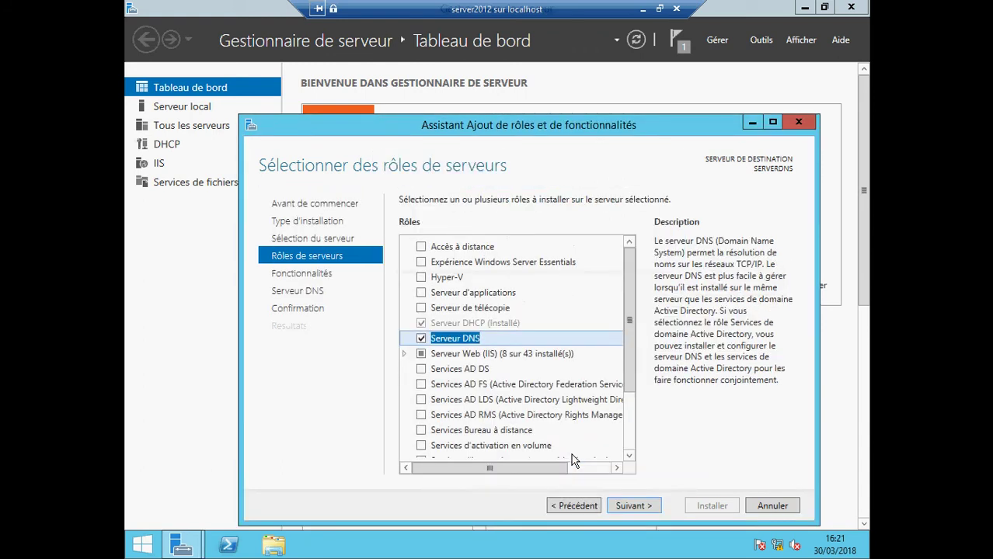
{"action": "left_click", "coordinate": [642, 506]}
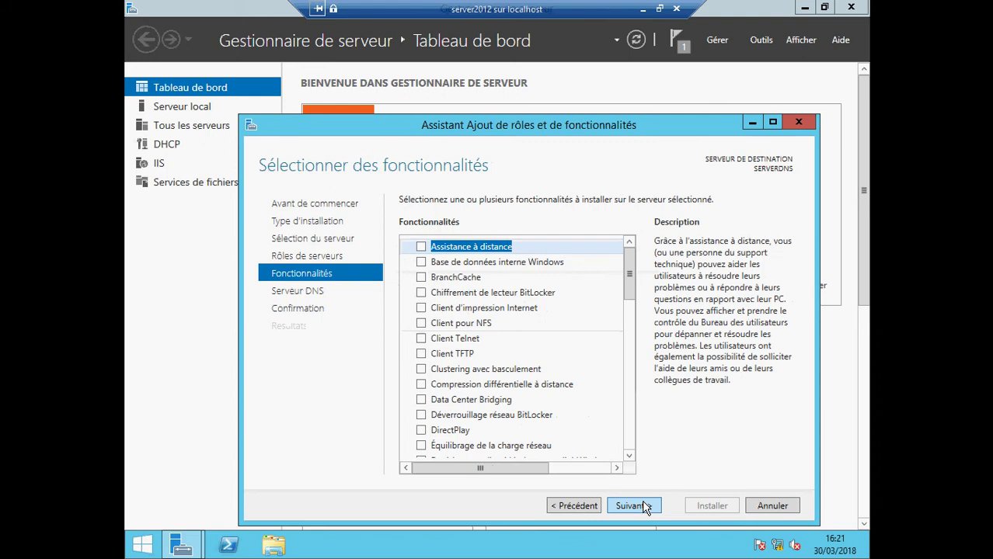
{"action": "left_click", "coordinate": [633, 506]}
{"action": "left_click", "coordinate": [644, 507]}
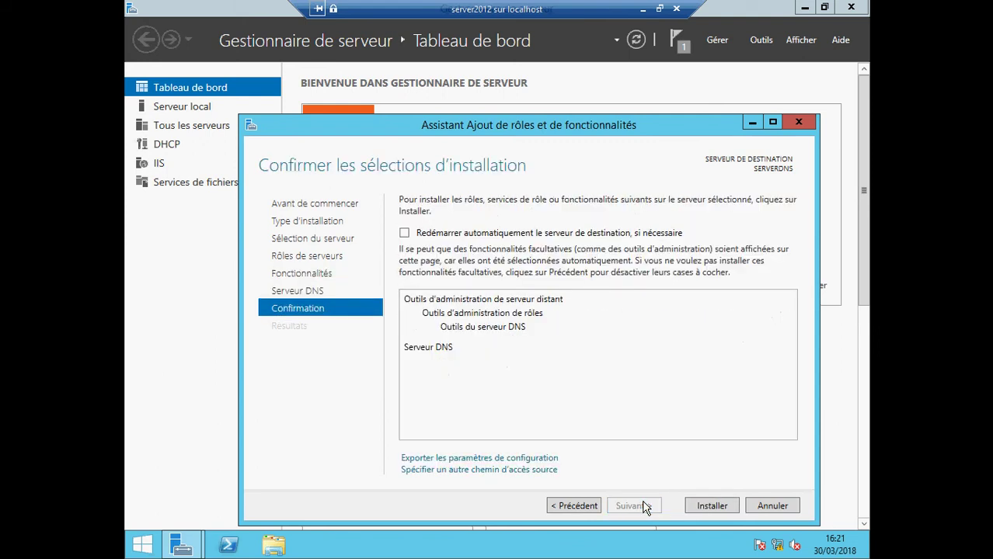
{"action": "left_click", "coordinate": [404, 233]}
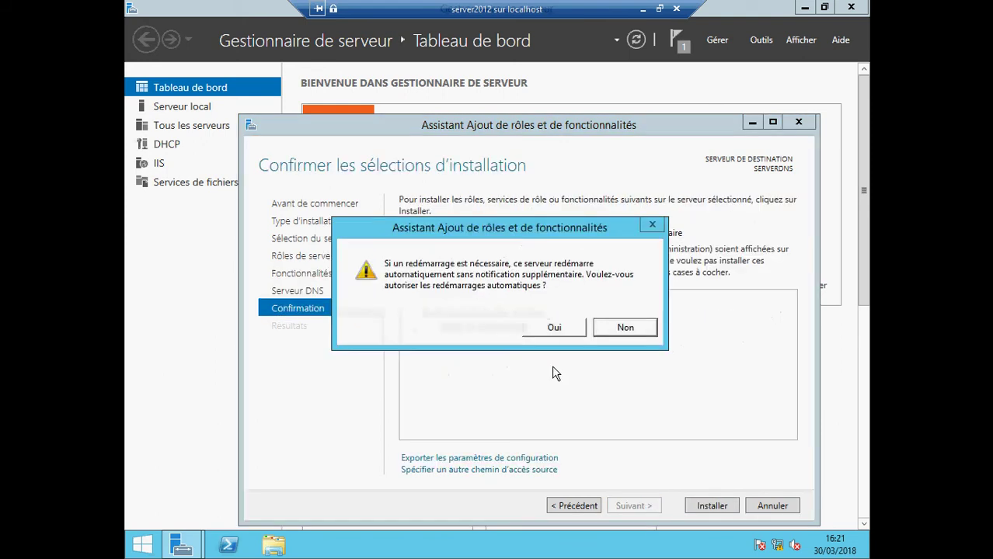
{"action": "left_click", "coordinate": [553, 327]}
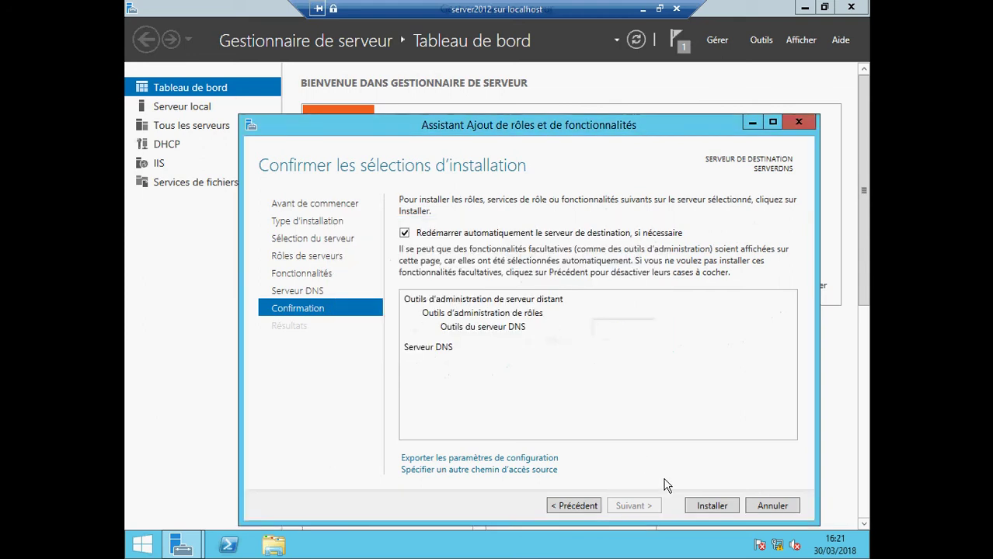
- Install the DNS Server role on SERVERDNS and close the wizard after Installation réussie
{"action": "left_click", "coordinate": [712, 504]}
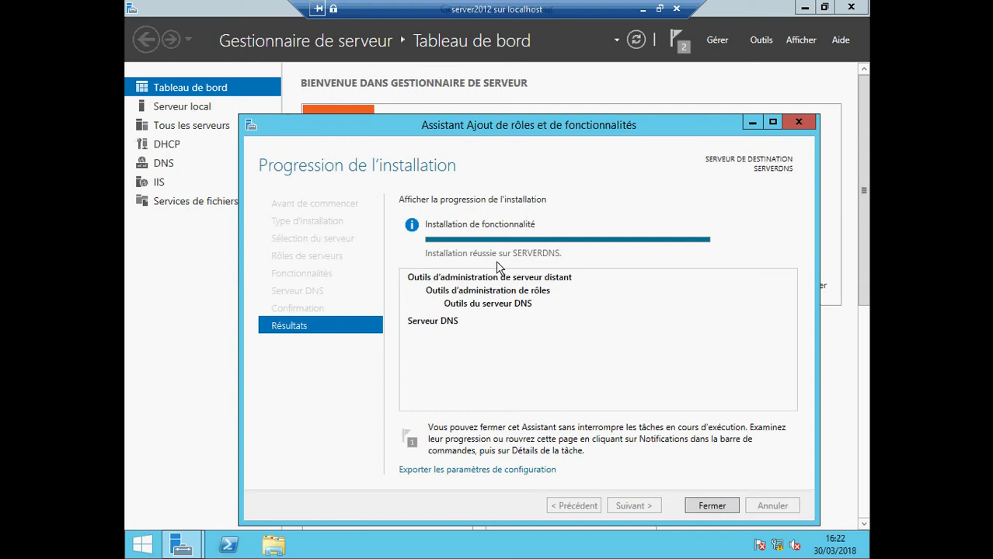
{"action": "left_click", "coordinate": [712, 505]}
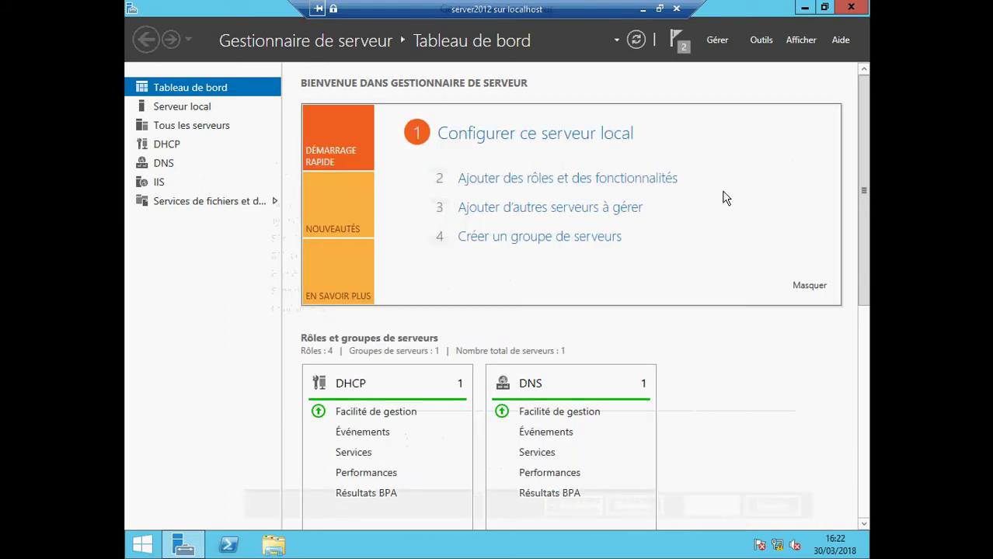
- Launch the DNS console from Outils and expand SERVERDNS to Zones de recherche directes
{"action": "left_click", "coordinate": [758, 40]}
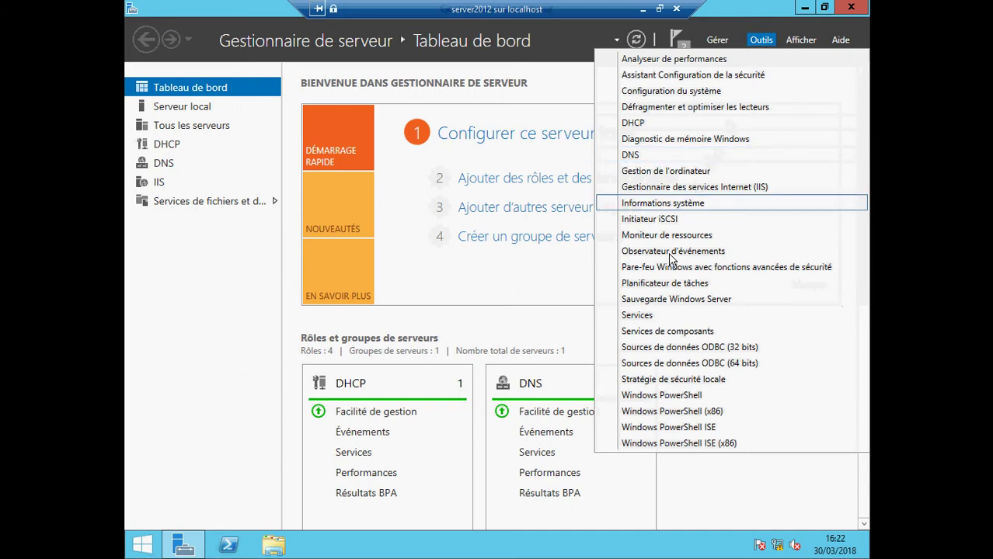
{"action": "left_click", "coordinate": [631, 155]}
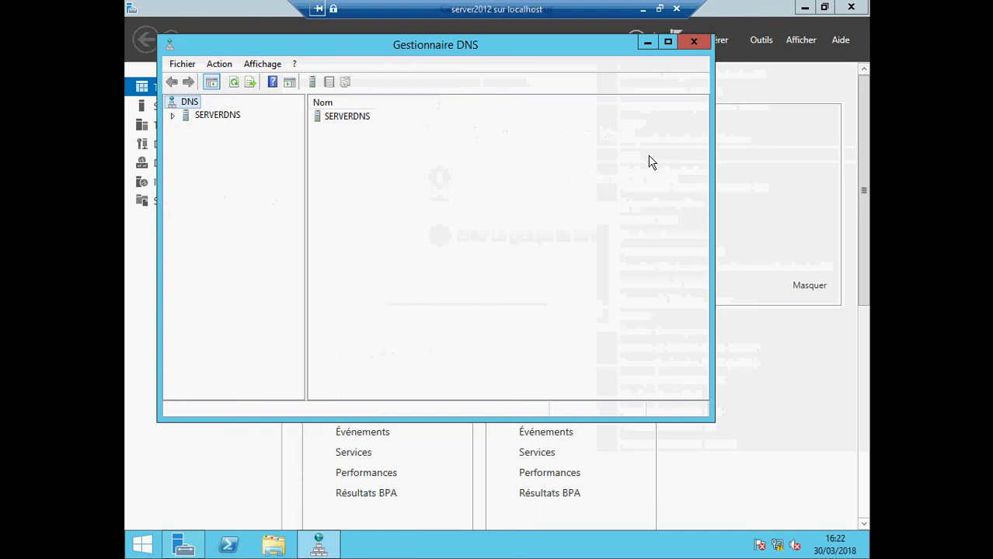
{"action": "left_click", "coordinate": [172, 116]}
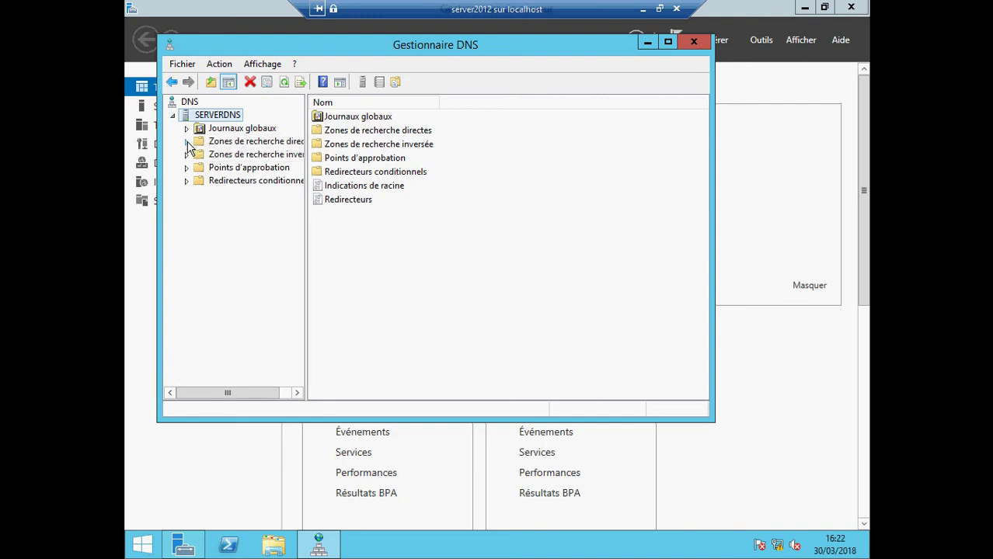
{"action": "left_click", "coordinate": [196, 145]}
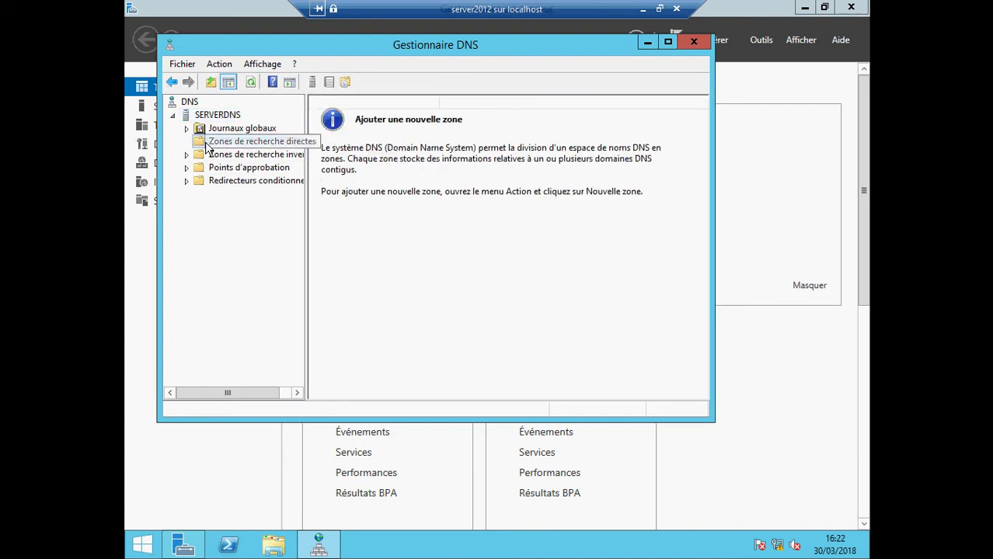
- Start a Nouvelle zone from the Zones de recherche directes context menu
{"action": "right_click", "coordinate": [208, 147]}
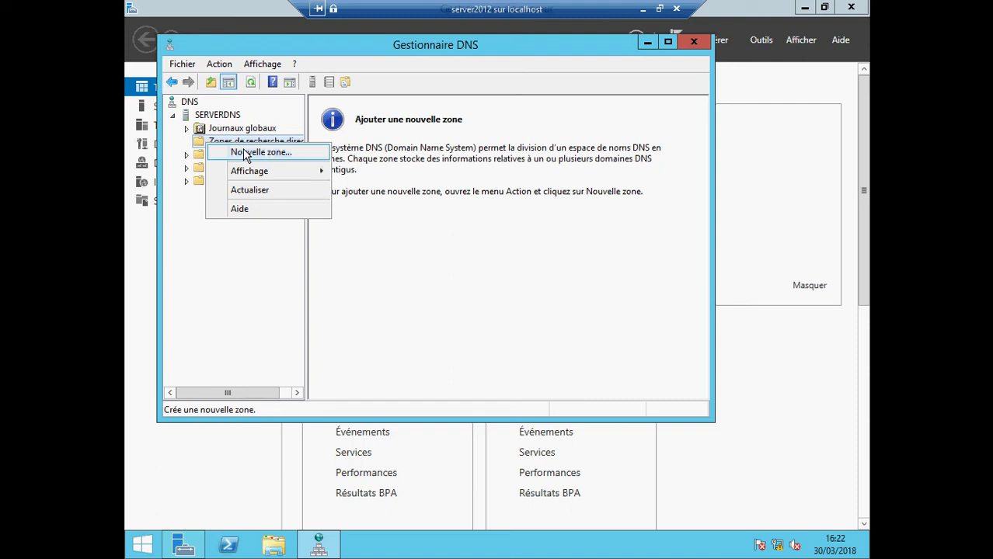
{"action": "left_click", "coordinate": [246, 154]}
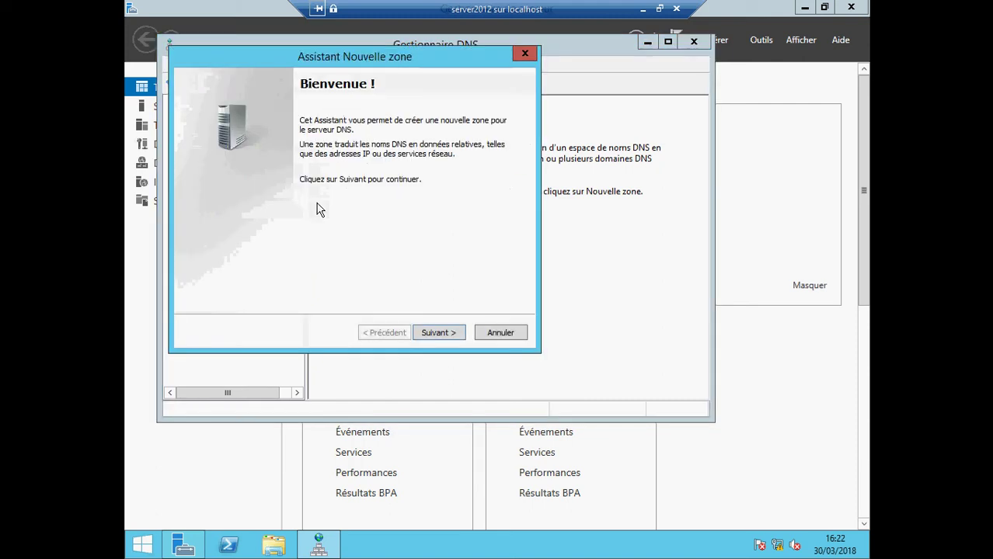
- Move past the Bienvenue page to the zone type choice, keeping Zone principale
{"action": "left_click", "coordinate": [438, 332]}
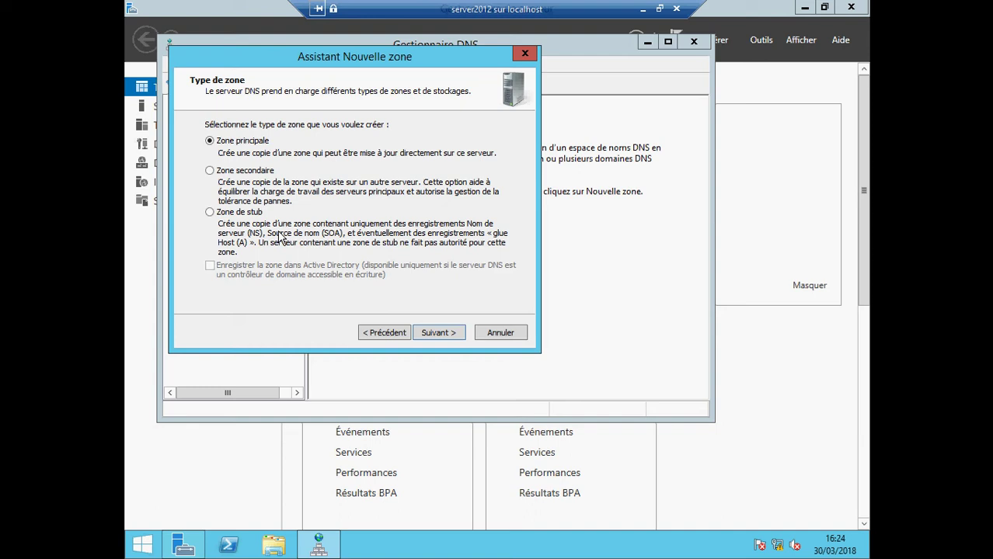
{"action": "left_click", "coordinate": [438, 334]}
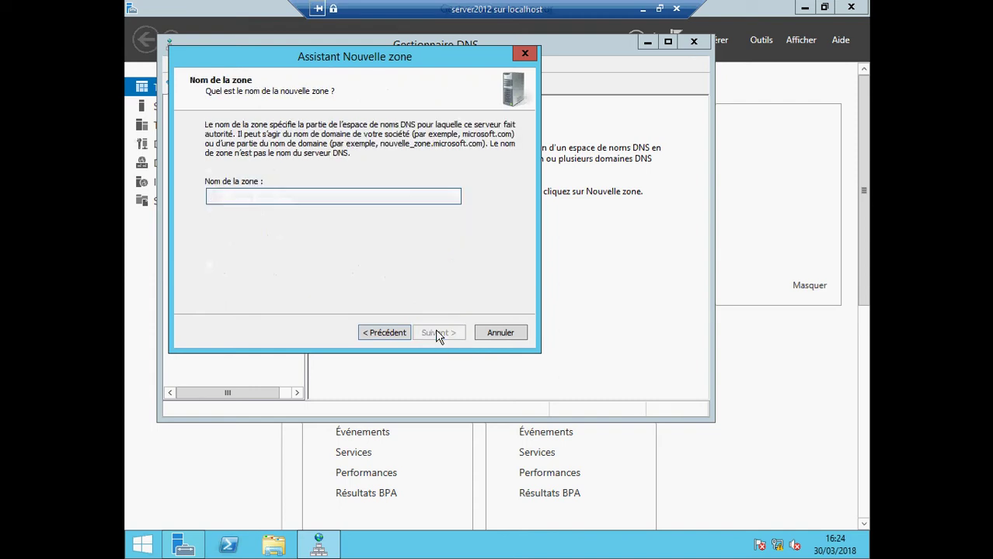
{"action": "type", "text": "www.formation.edu"}
{"action": "left_click", "coordinate": [435, 333]}
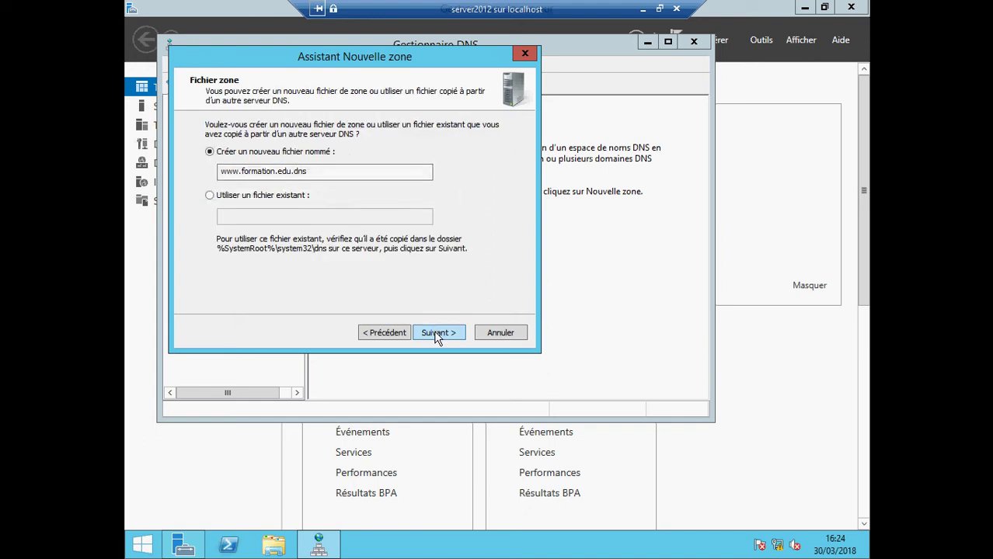
{"action": "left_click", "coordinate": [435, 333]}
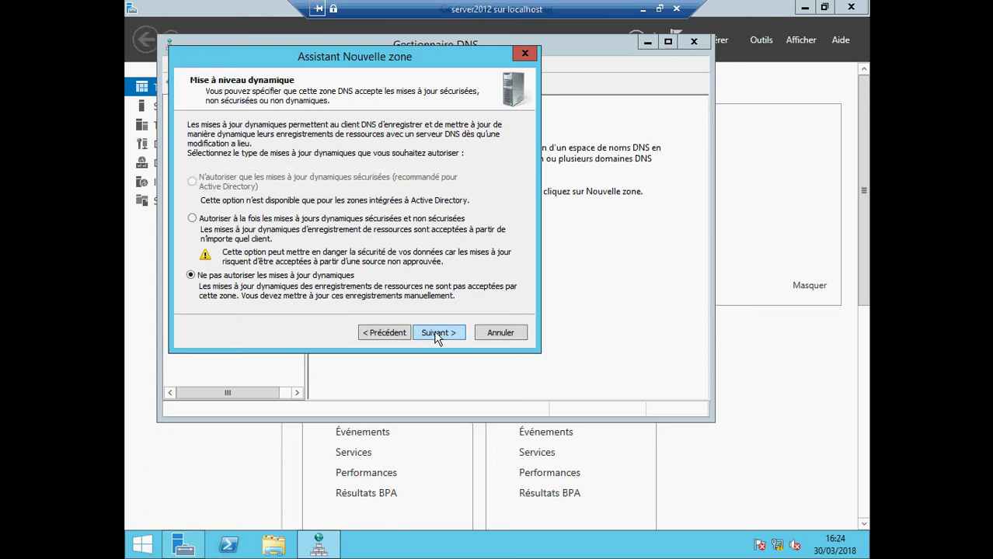
{"action": "left_click", "coordinate": [435, 332]}
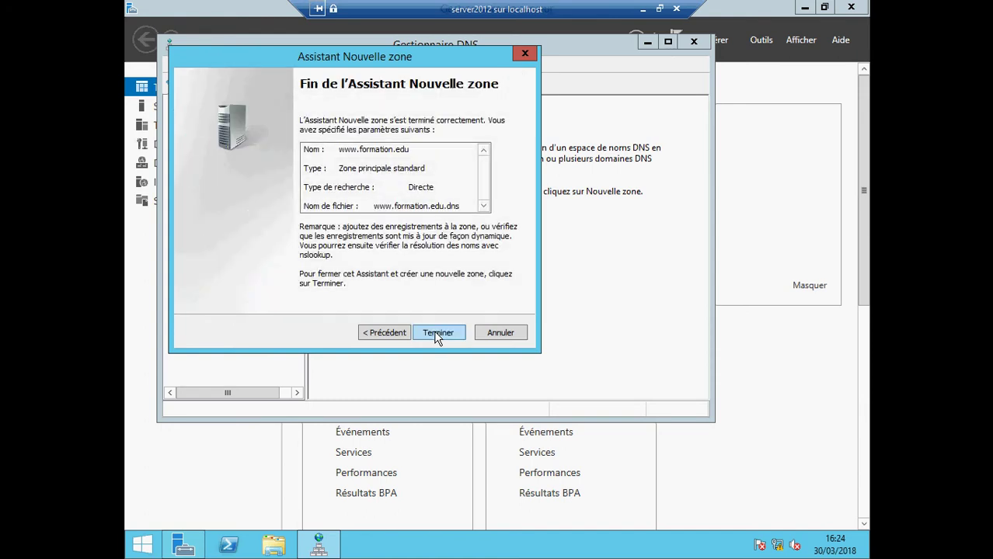
{"action": "left_click", "coordinate": [435, 332]}
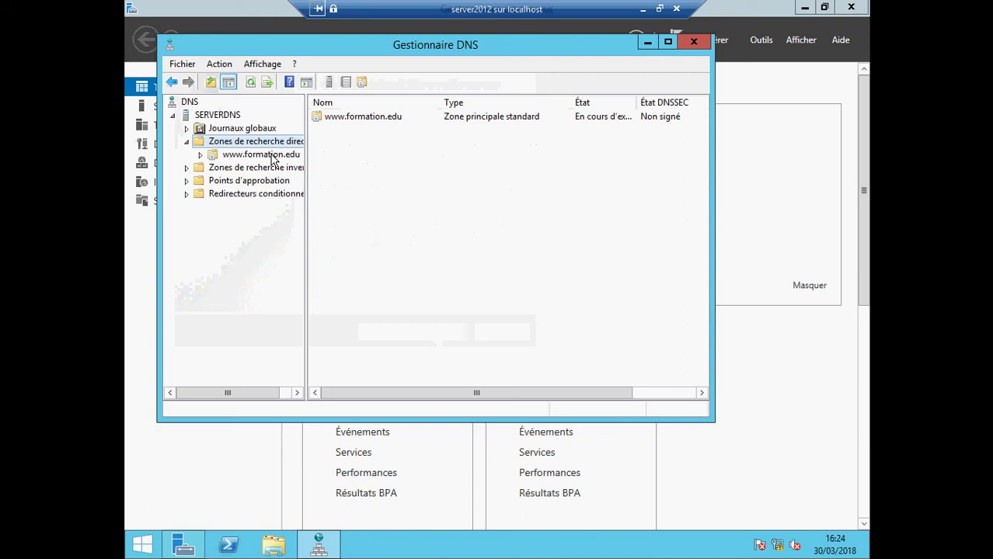
{"action": "right_click", "coordinate": [272, 156]}
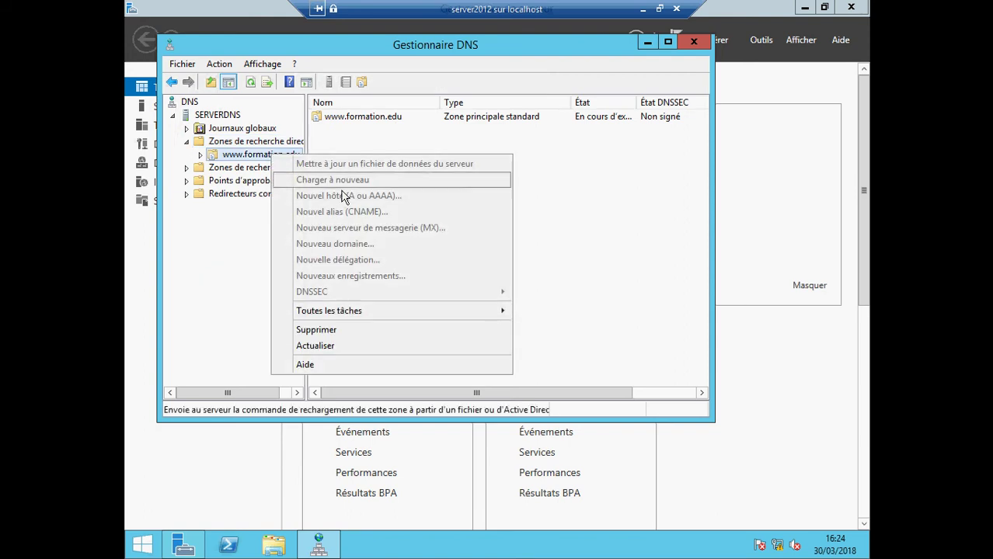
{"action": "left_click", "coordinate": [200, 158]}
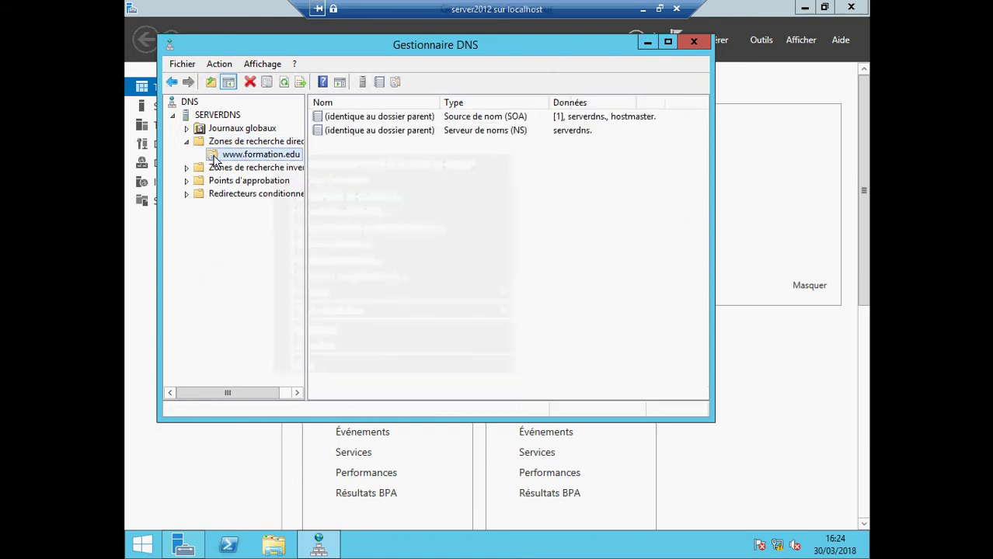
{"action": "right_click", "coordinate": [222, 159]}
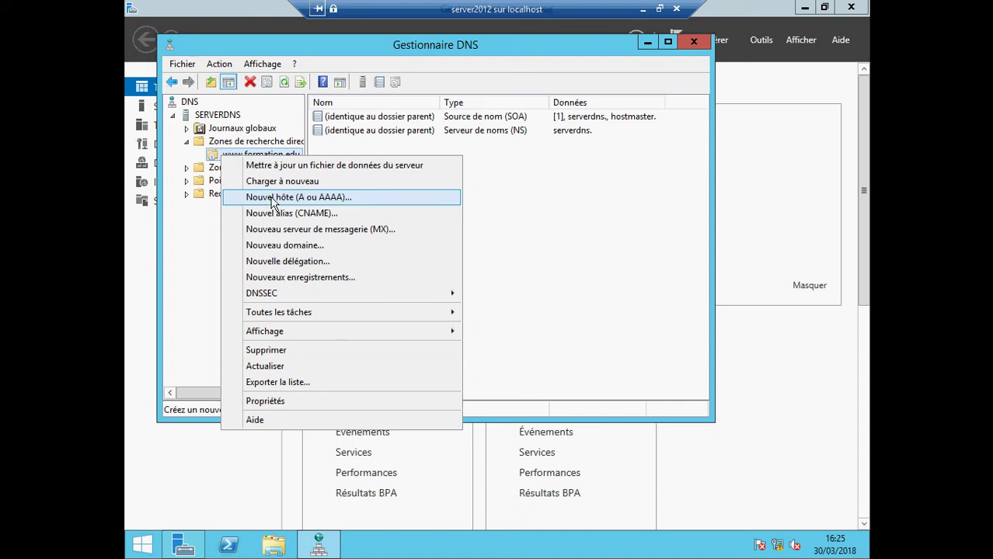
{"action": "left_click", "coordinate": [270, 197]}
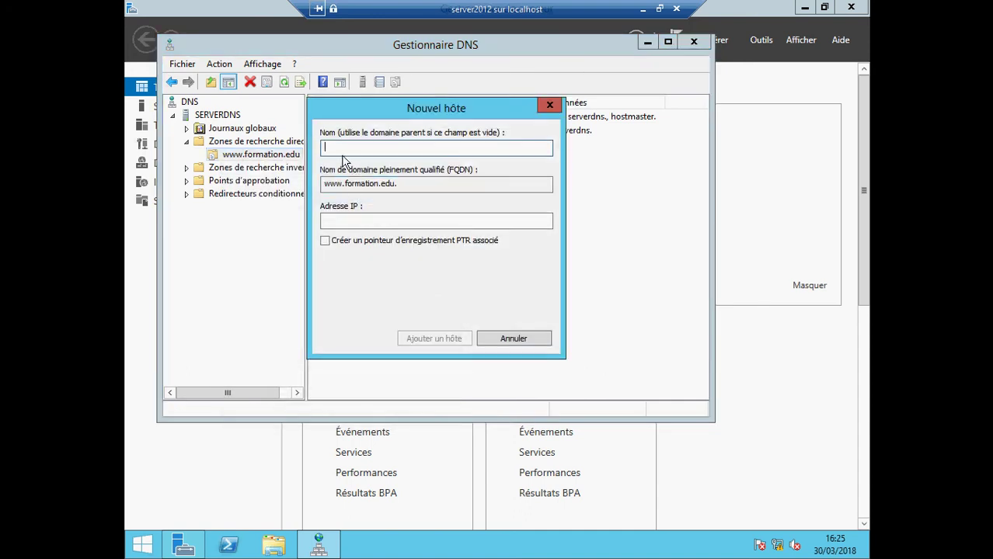
{"action": "left_click", "coordinate": [380, 219]}
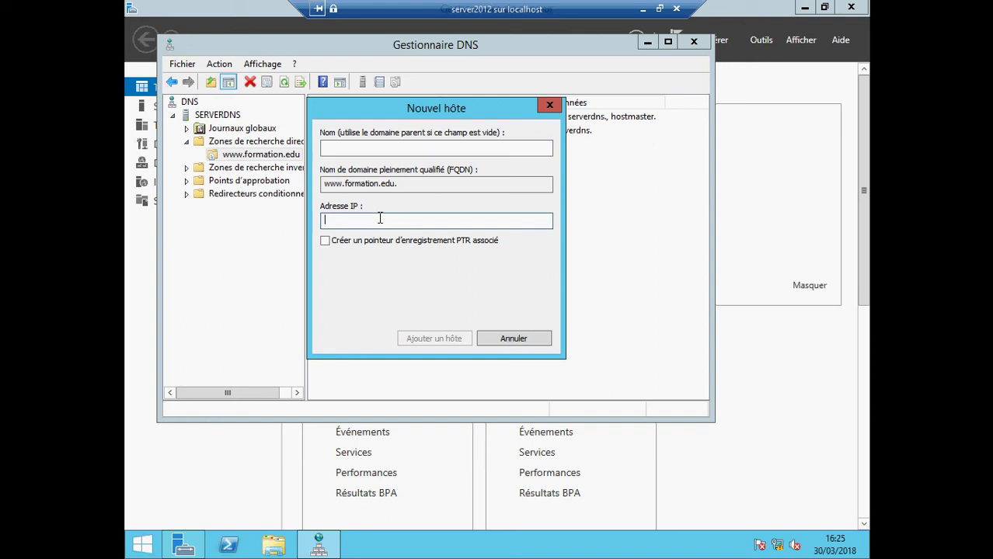
{"action": "type", "text": "192.168.1.5"}
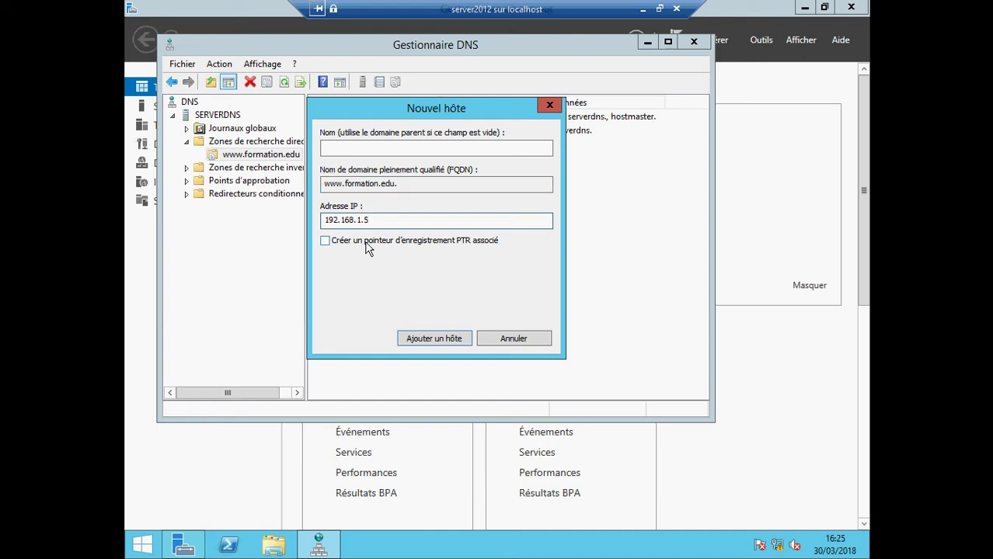
{"action": "left_click", "coordinate": [426, 339]}
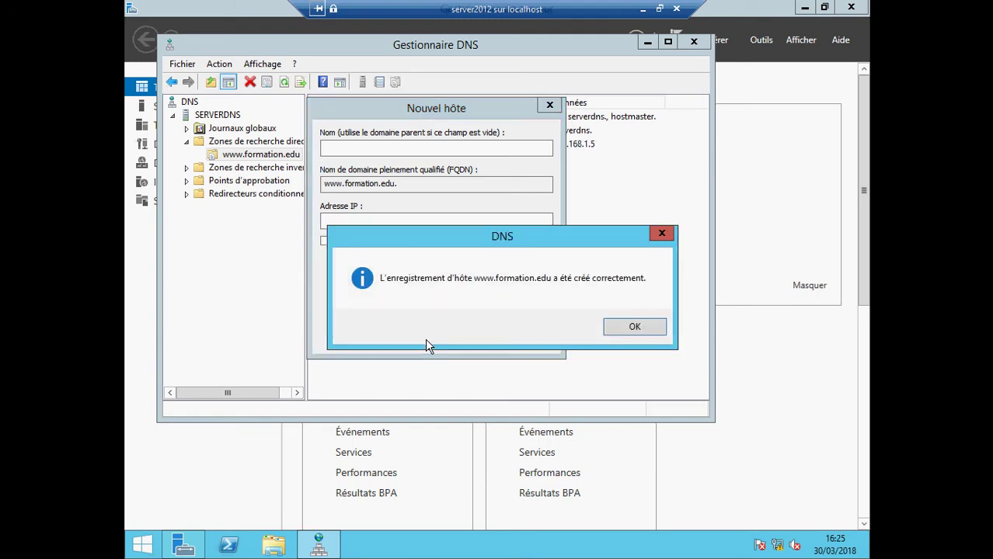
{"action": "left_click", "coordinate": [621, 329]}
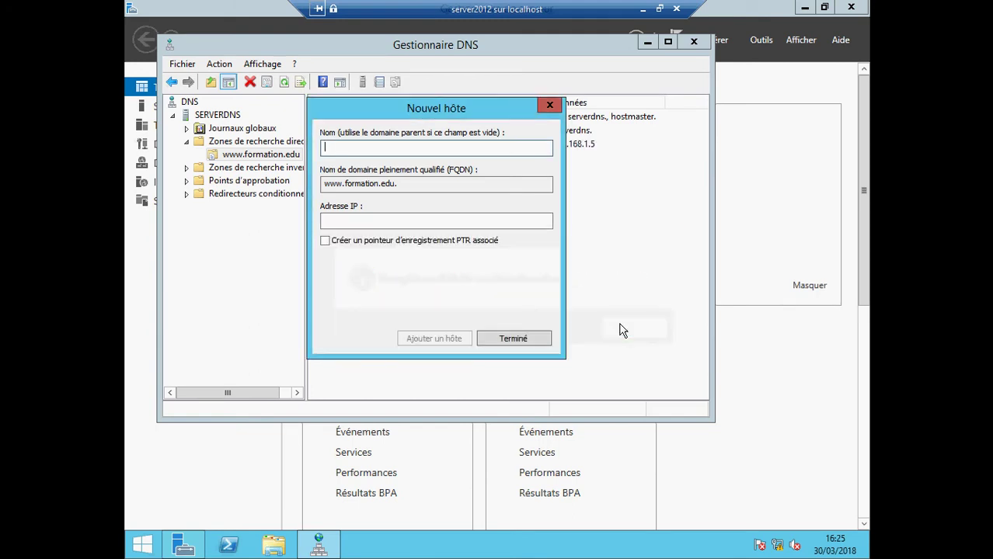
{"action": "left_click", "coordinate": [538, 337]}
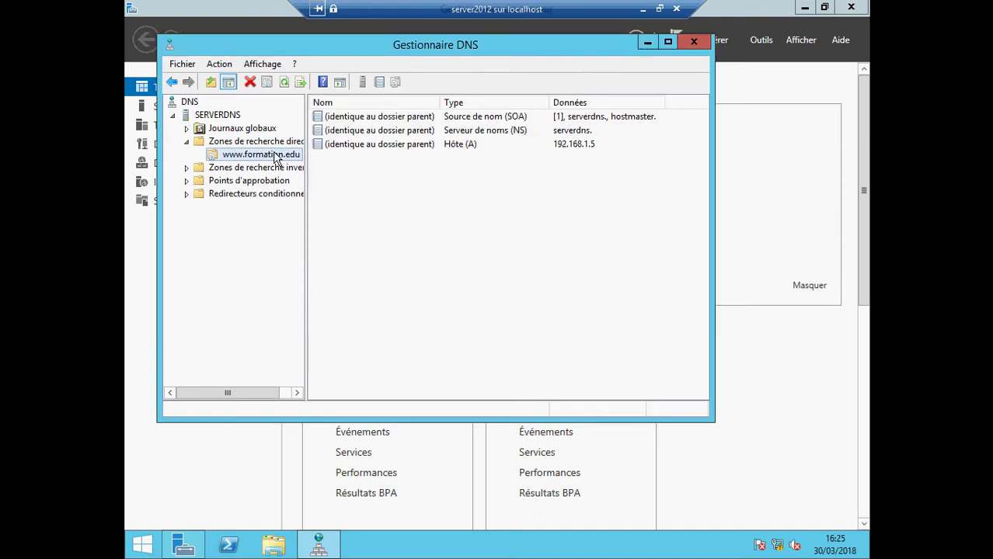
{"action": "left_click", "coordinate": [390, 150]}
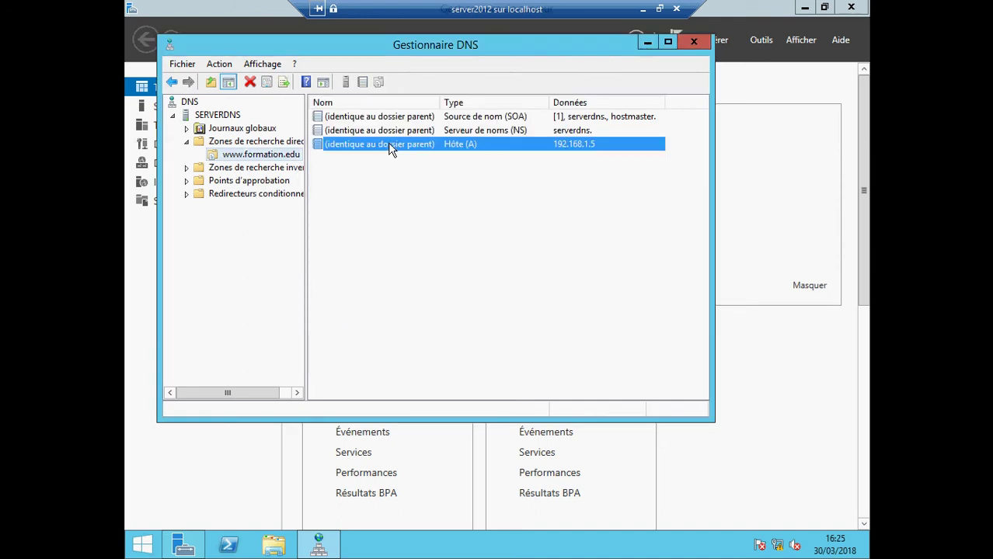
- Review the 192.168.1.5 host record's properties, then close DNS Manager
{"action": "double_click", "coordinate": [466, 151]}
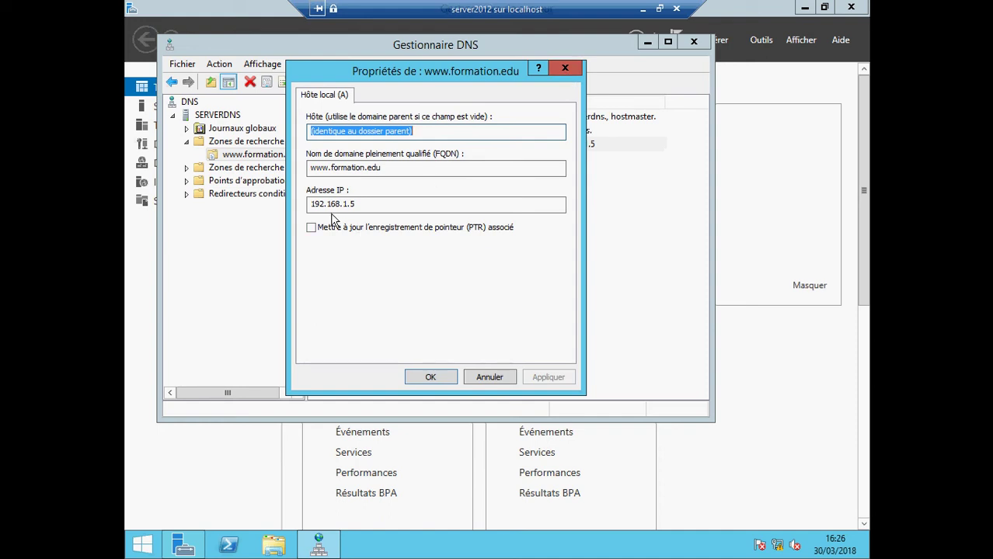
{"action": "left_click", "coordinate": [565, 69]}
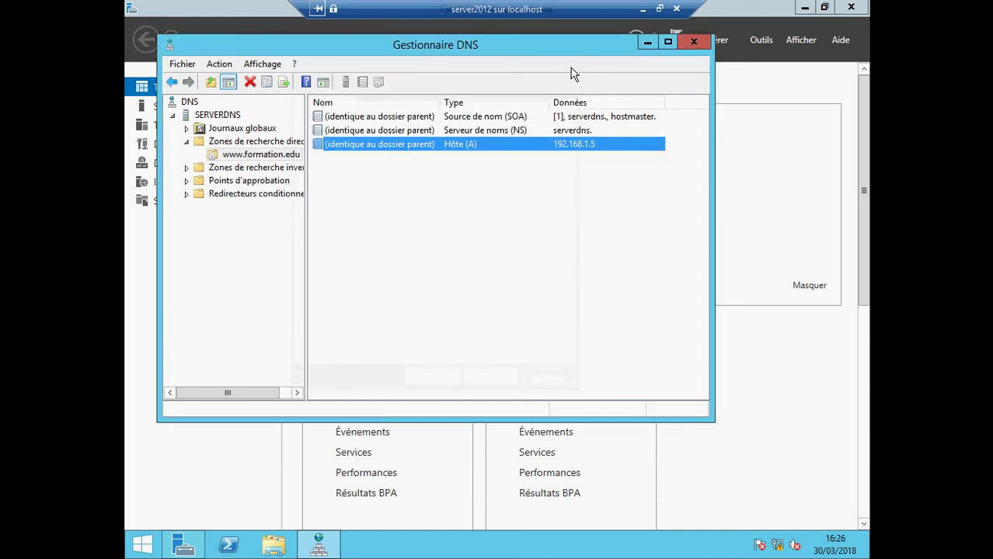
{"action": "left_click", "coordinate": [694, 44]}
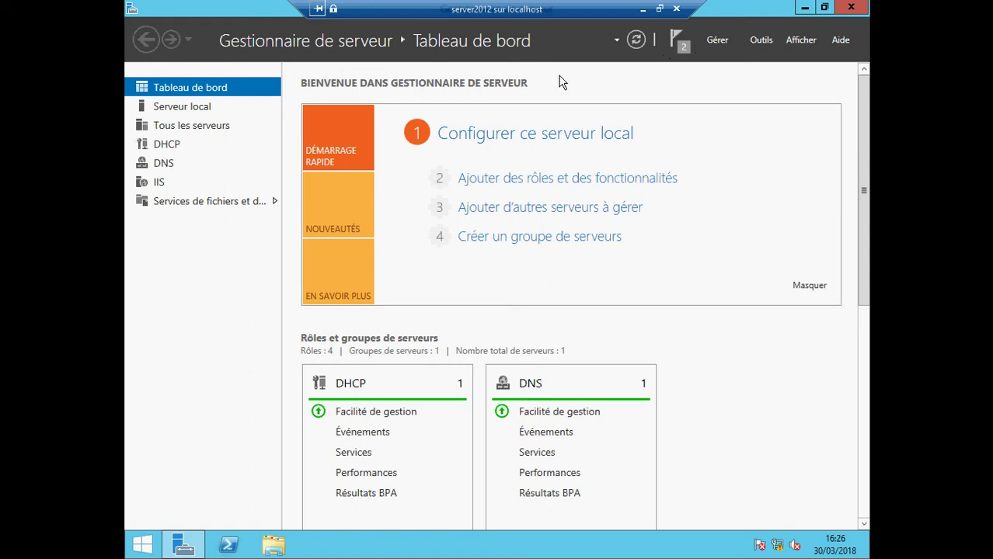
- Bring the server2012 session back up and minimize Server Manager to show the empty desktop
{"action": "left_click", "coordinate": [639, 11]}
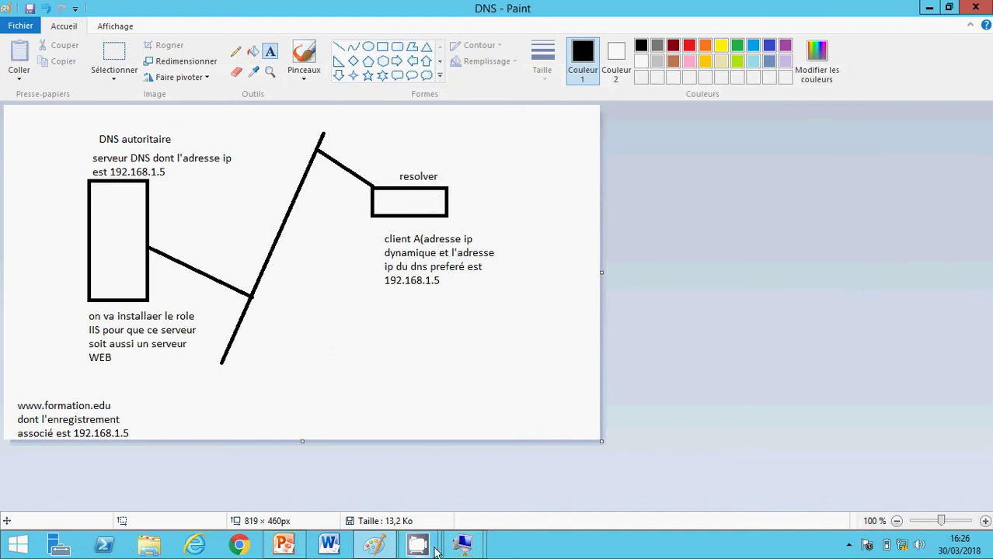
{"action": "left_click", "coordinate": [459, 550]}
{"action": "left_click", "coordinate": [410, 482]}
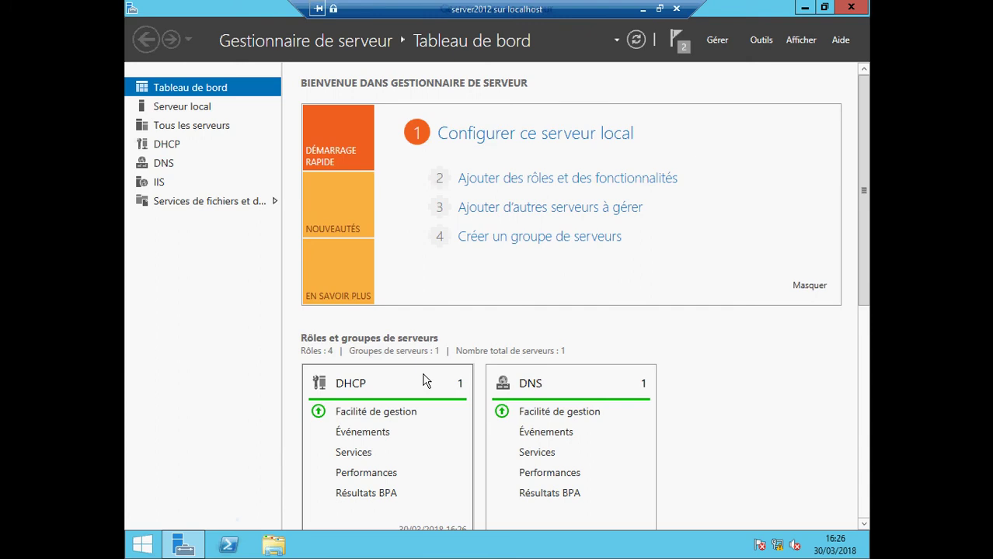
{"action": "left_click", "coordinate": [804, 7]}
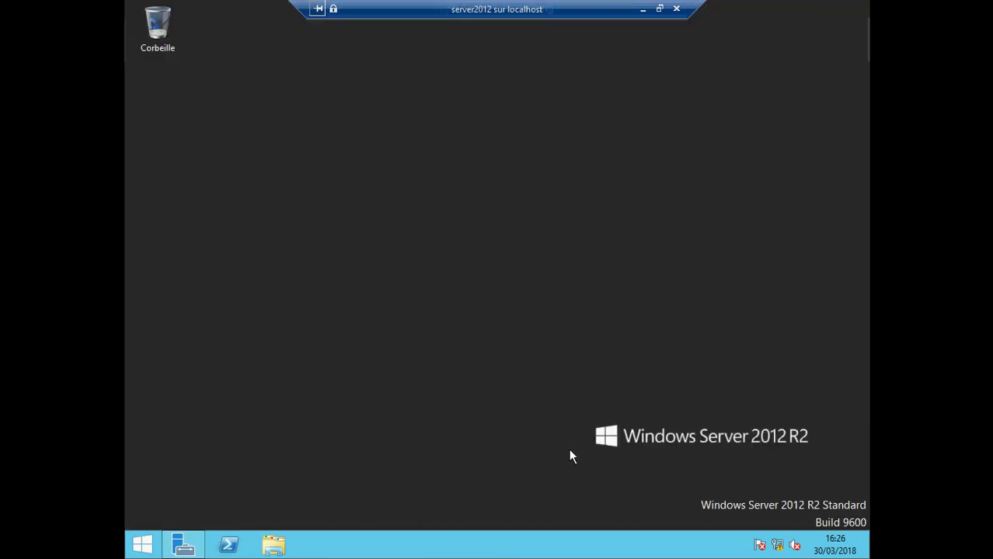
- Launch Internet Explorer from the system search with 'inter'
{"action": "mouse_move", "coordinate": [867, 556]}
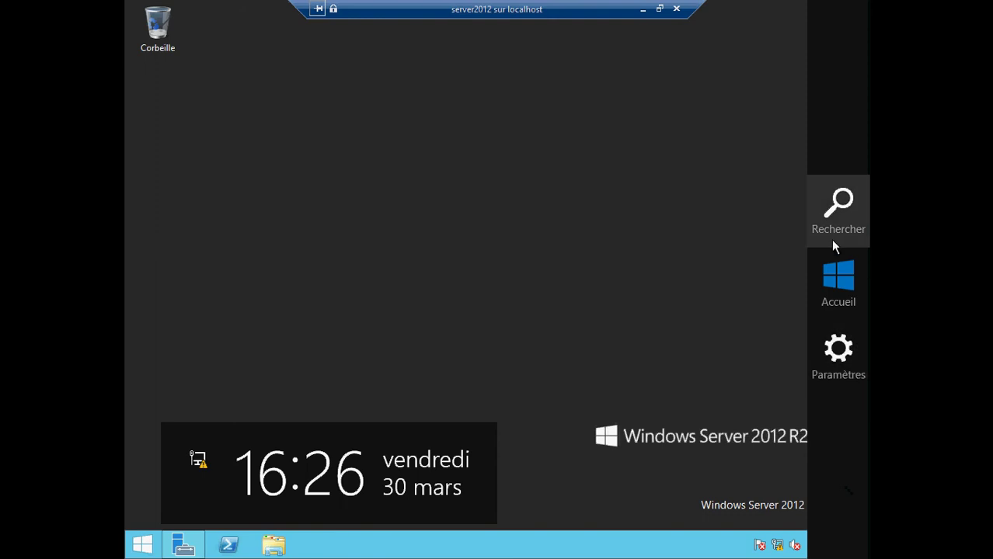
{"action": "left_click", "coordinate": [832, 207]}
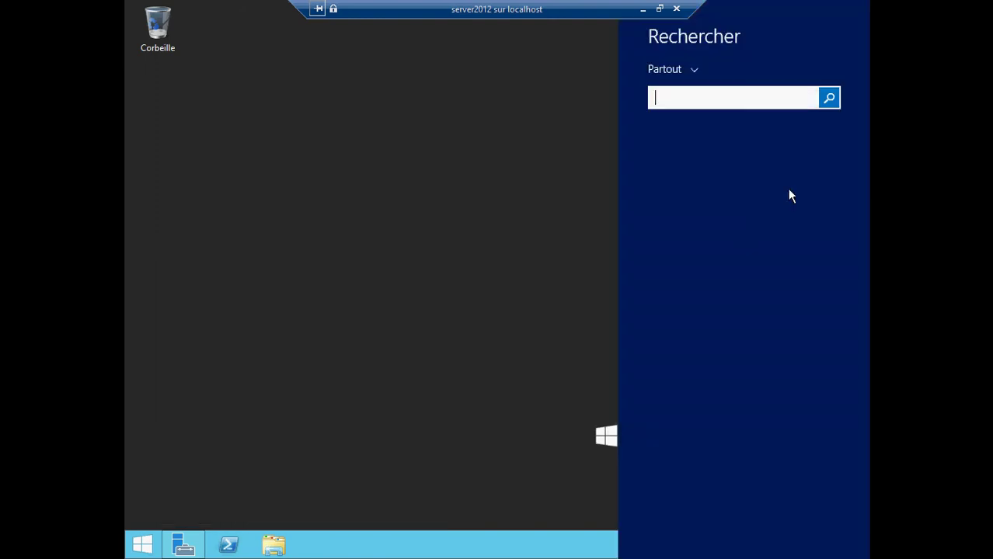
{"action": "type", "text": "inter"}
{"action": "key", "text": "Escape"}
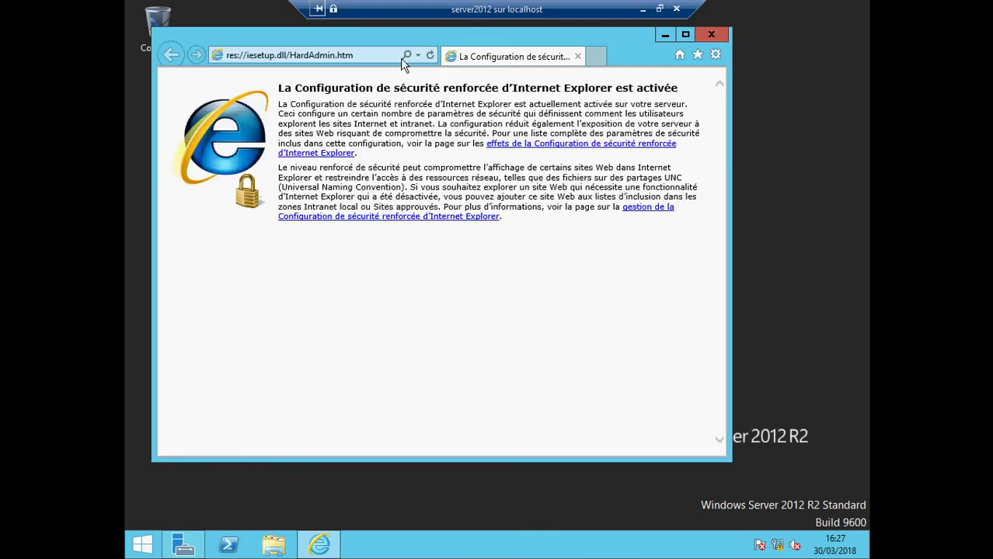
- Load 192.168.1.5 in the address bar to show the IIS Windows Server page
{"action": "left_click", "coordinate": [368, 61]}
{"action": "type", "text": "&çé"}
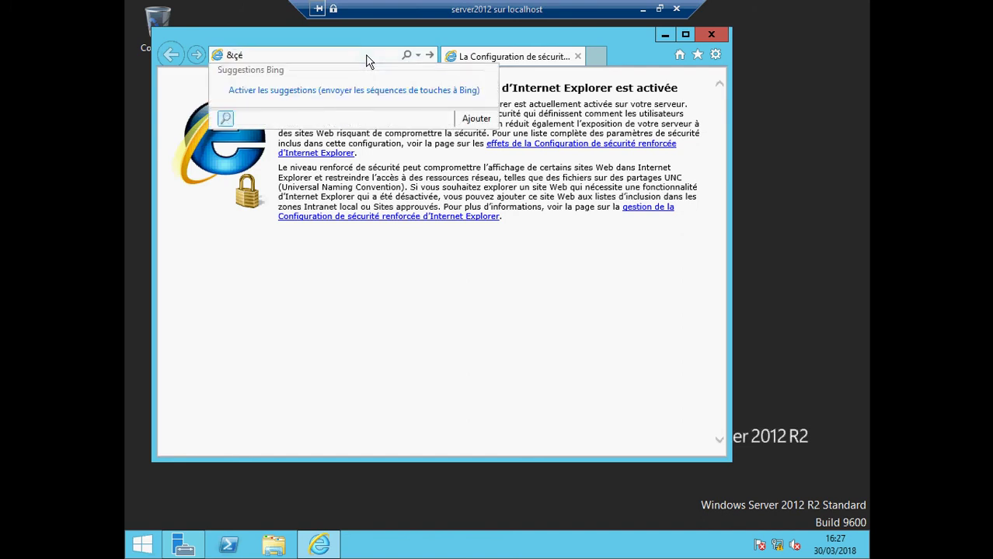
{"action": "key", "text": "BackSpace"}
{"action": "key", "text": "BackSpace"}
{"action": "key", "text": "BackSpace"}
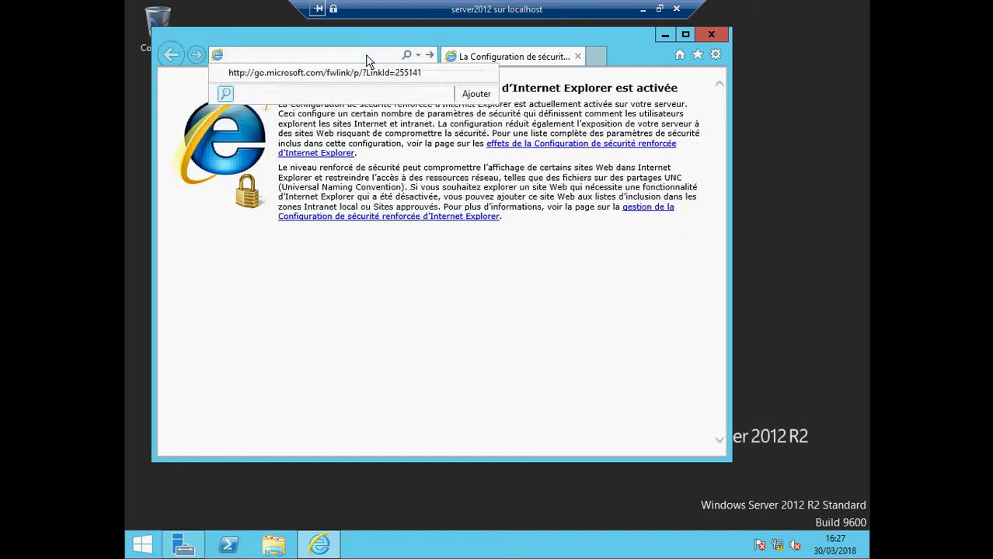
{"action": "type", "text": "192.1"}
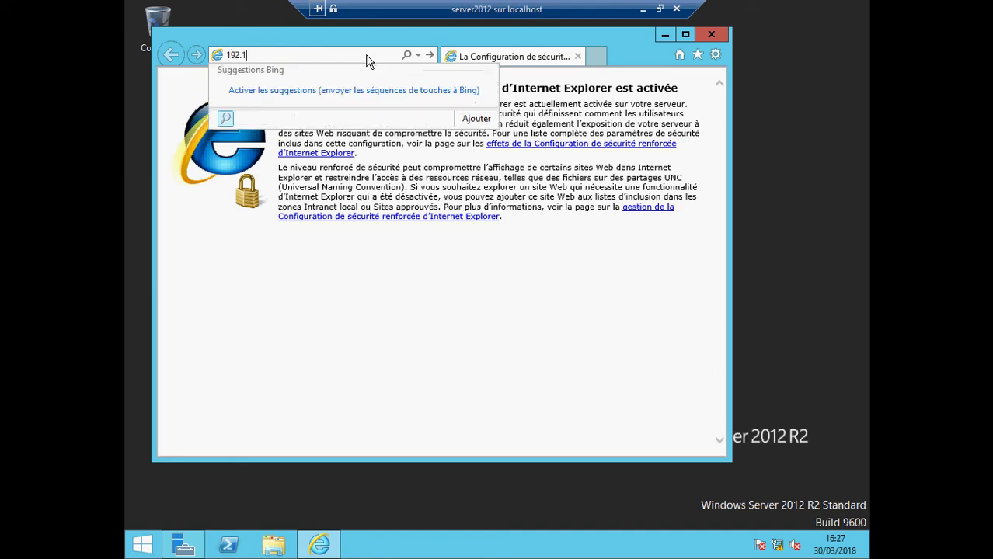
{"action": "type", "text": "68."}
{"action": "type", "text": "1.5"}
{"action": "key", "text": "Return"}
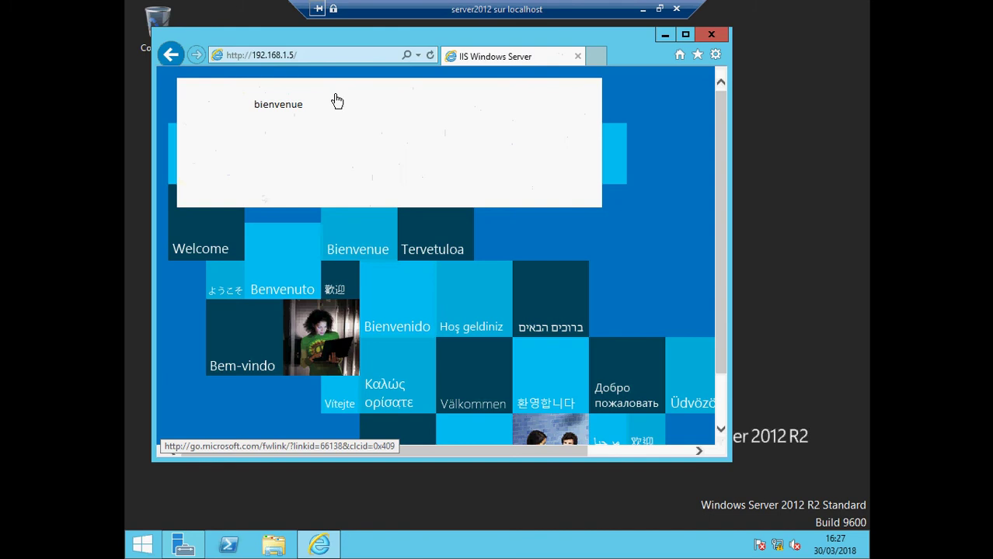
{"action": "left_click", "coordinate": [317, 56]}
{"action": "type", "text": "ww"}
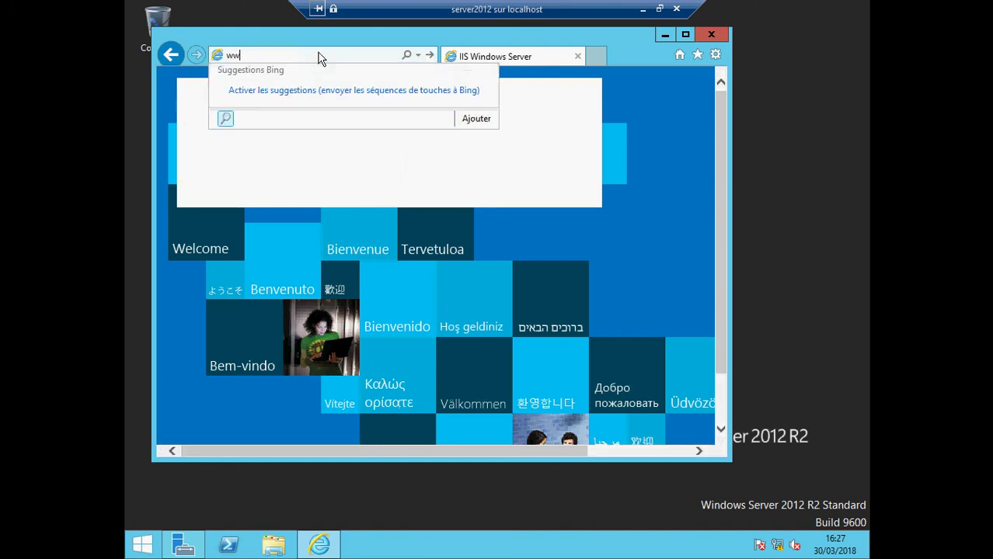
{"action": "type", "text": "w.formation.edu"}
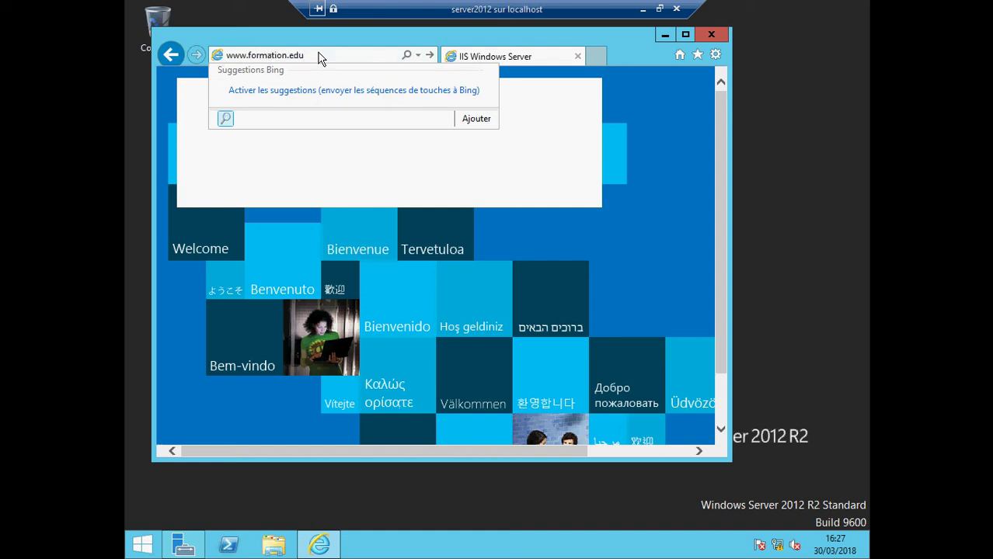
{"action": "key", "text": "Return"}
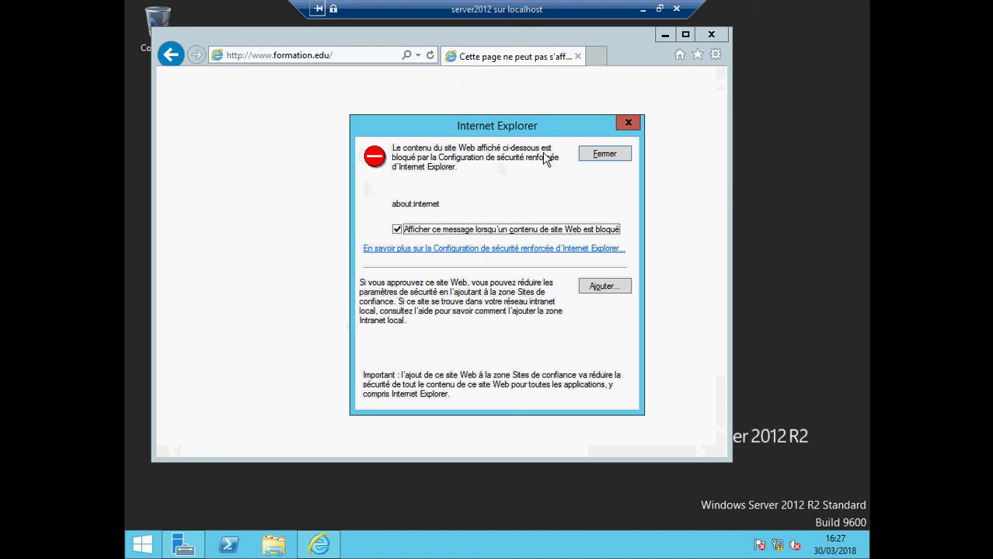
{"action": "left_click", "coordinate": [620, 124]}
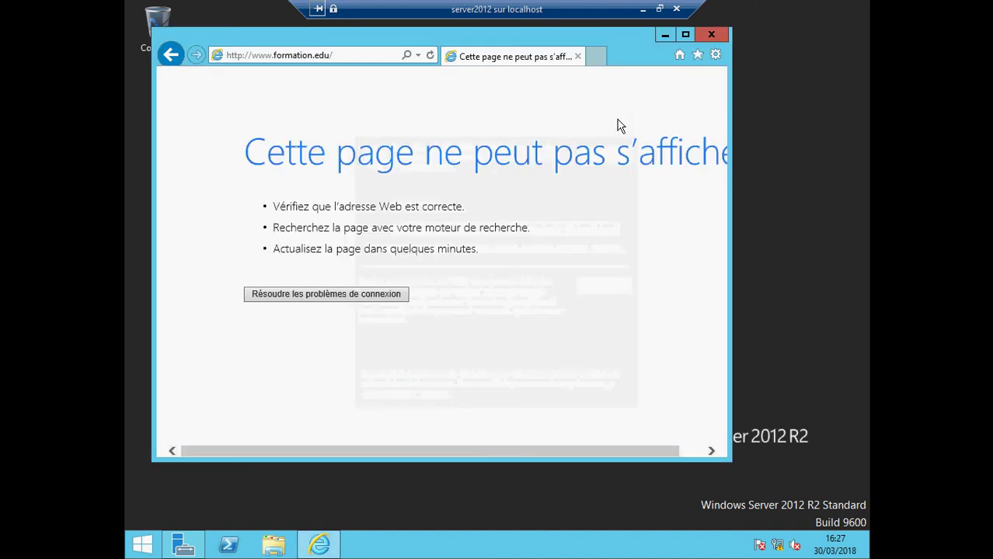
{"action": "left_click", "coordinate": [721, 35]}
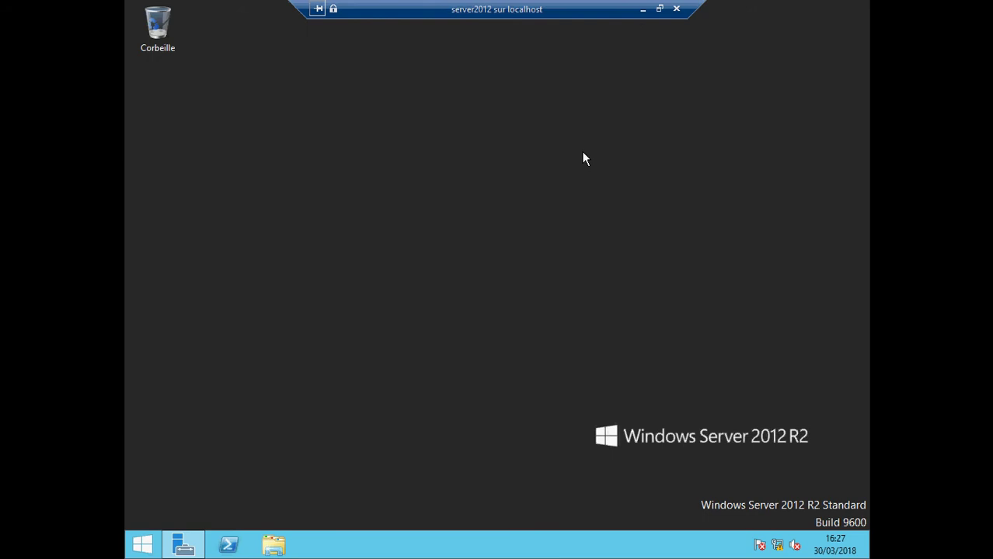
{"action": "left_click", "coordinate": [642, 8]}
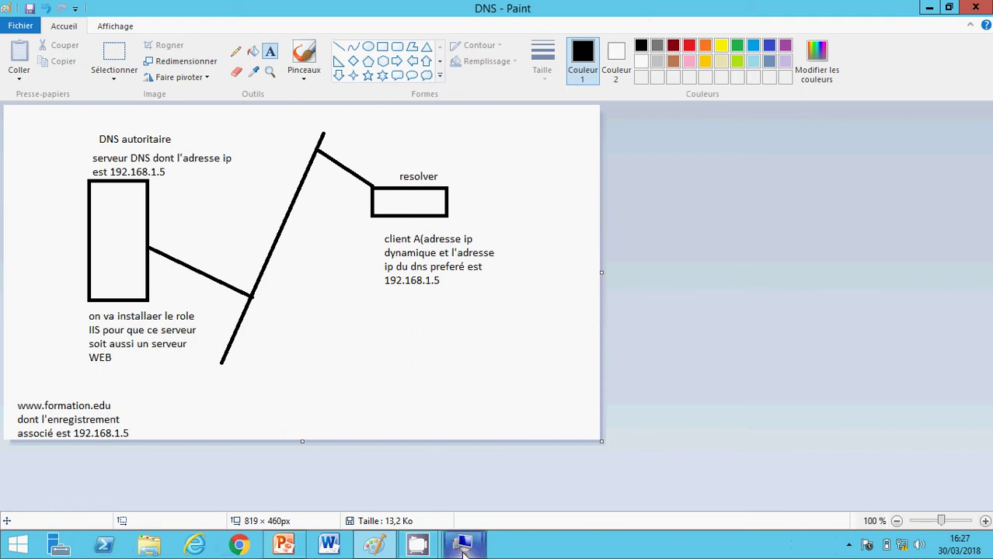
- Show the clientA VM in full-screen mode (Mode plein écran) and go to its desktop
{"action": "mouse_move", "coordinate": [463, 544]}
{"action": "left_click", "coordinate": [509, 478]}
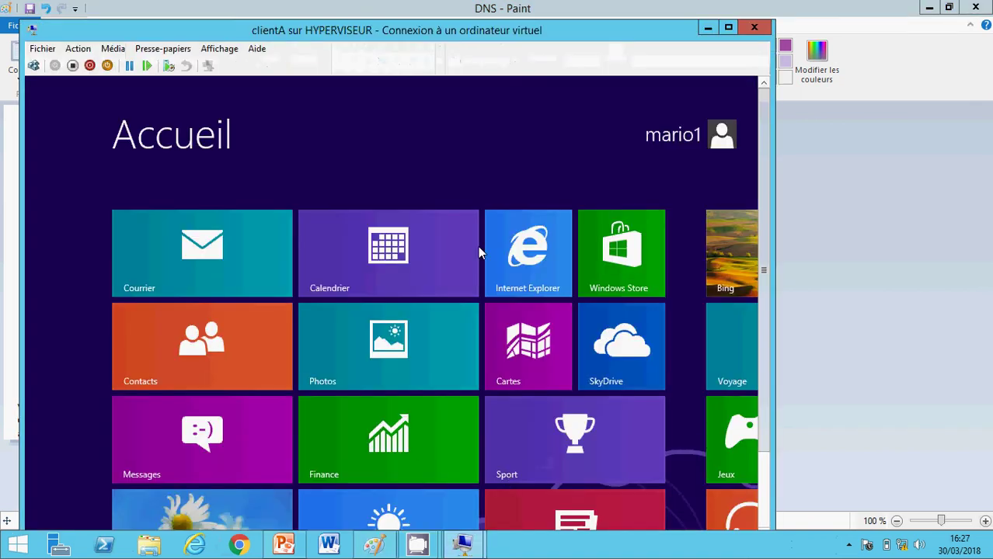
{"action": "left_click", "coordinate": [219, 48]}
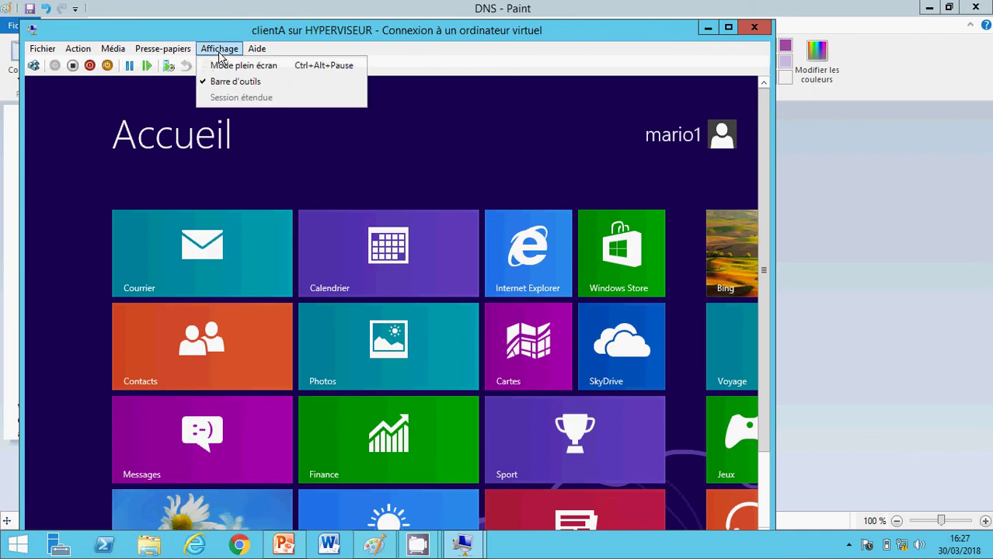
{"action": "left_click", "coordinate": [233, 65]}
{"action": "left_click", "coordinate": [327, 460]}
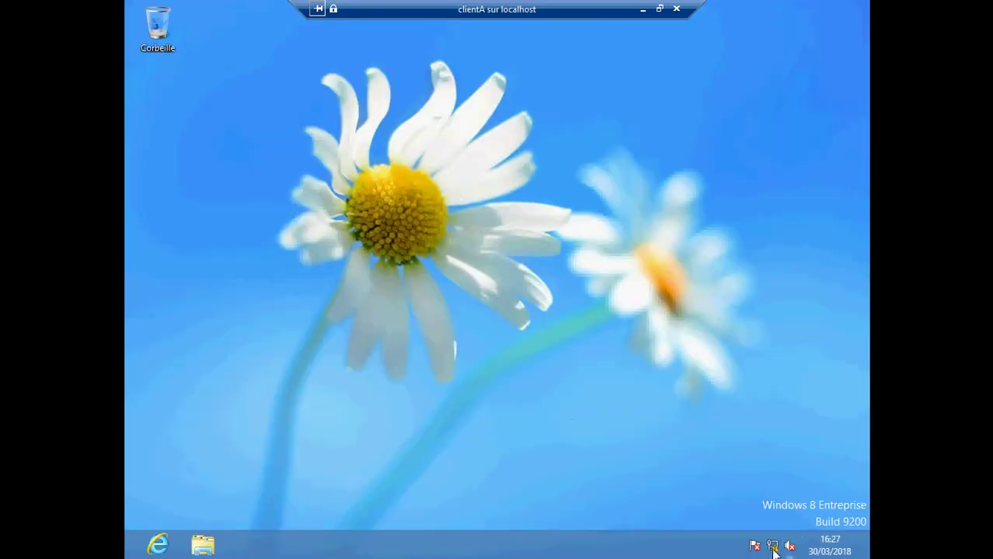
- Open the Ethernet connection's properties through the Network and Sharing Center
{"action": "right_click", "coordinate": [772, 547]}
{"action": "left_click", "coordinate": [764, 536]}
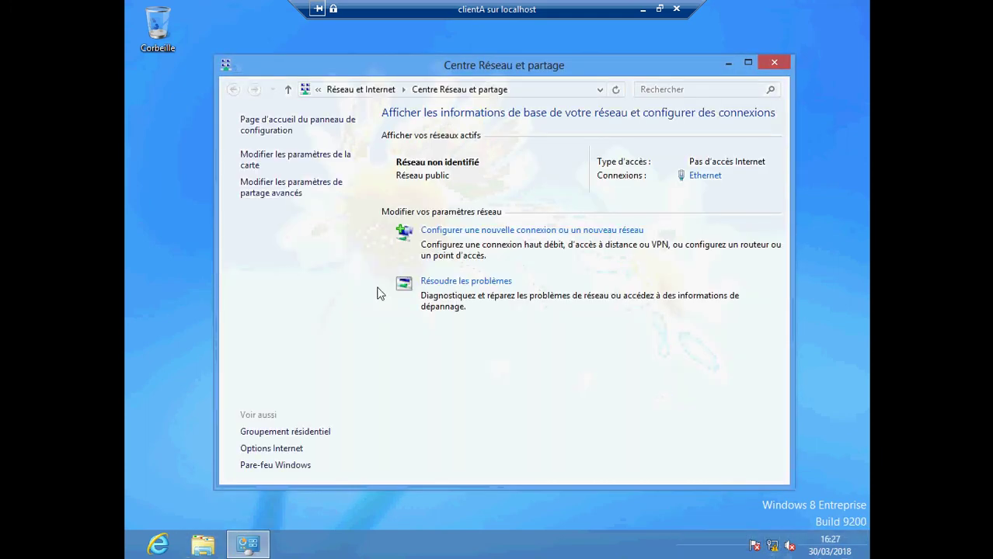
{"action": "left_click", "coordinate": [281, 162]}
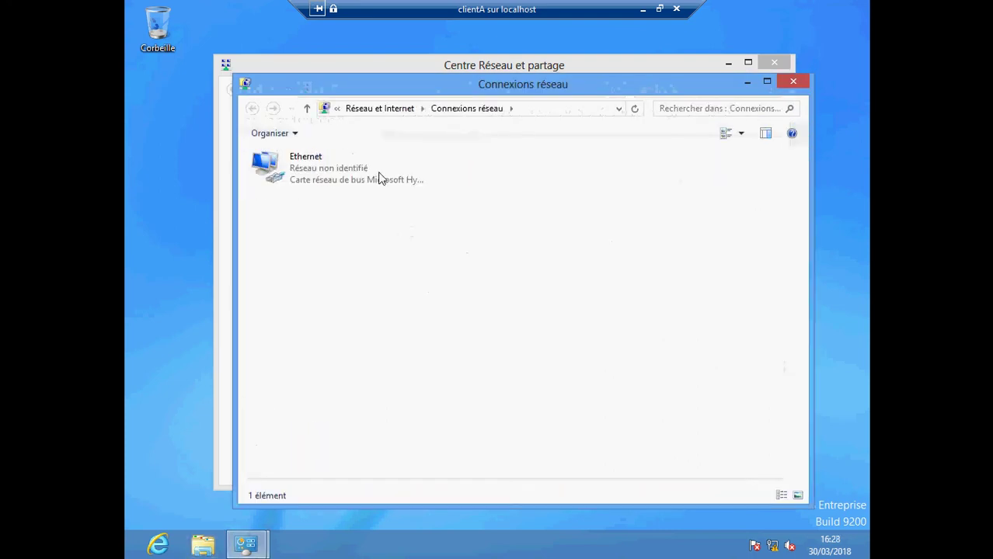
{"action": "left_click", "coordinate": [356, 173]}
{"action": "right_click", "coordinate": [355, 170]}
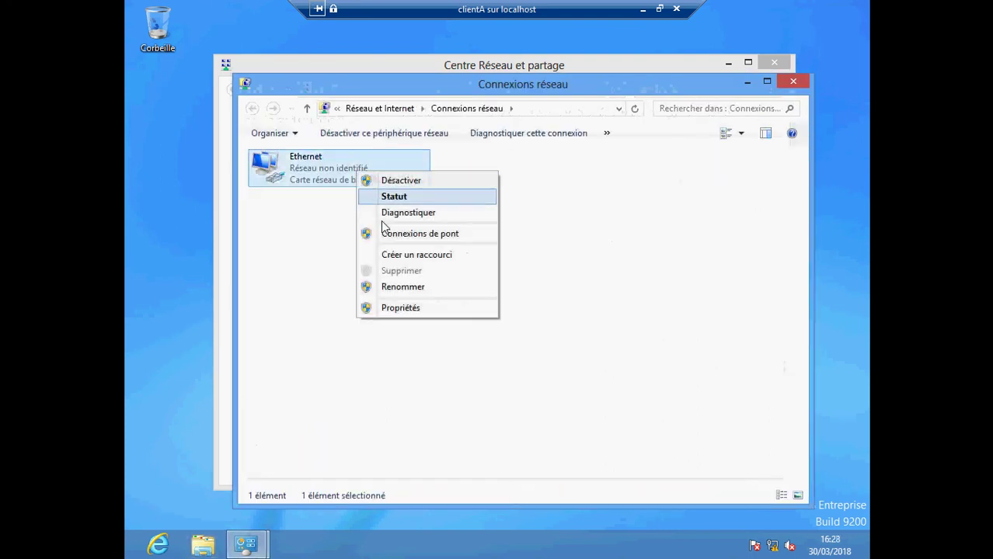
{"action": "left_click", "coordinate": [407, 314]}
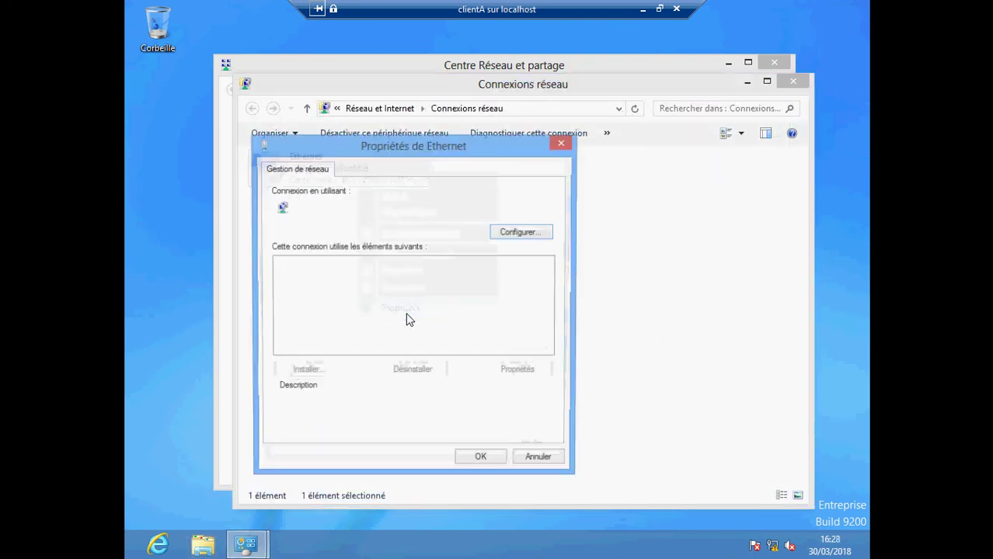
- Set the IPv4 preferred DNS server to 192.168.1.5, confirm, and close the network windows
{"action": "left_click_drag", "start_coordinate": [557, 293], "coordinate": [552, 338]}
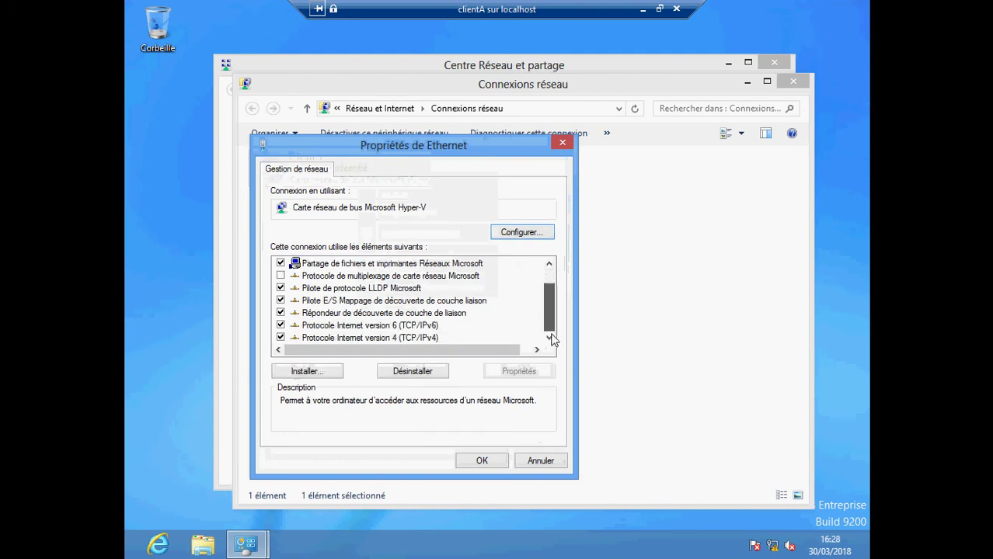
{"action": "double_click", "coordinate": [428, 341]}
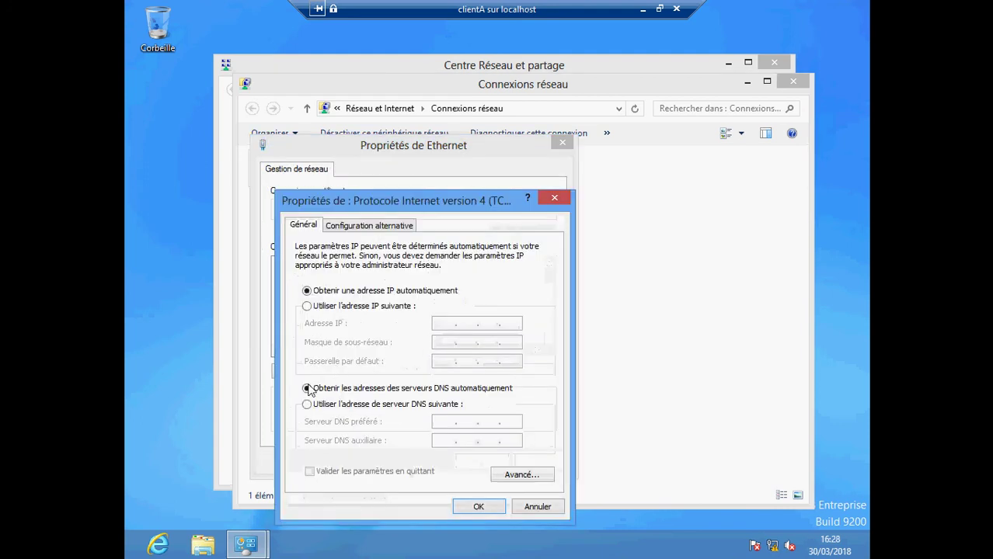
{"action": "left_click", "coordinate": [308, 405]}
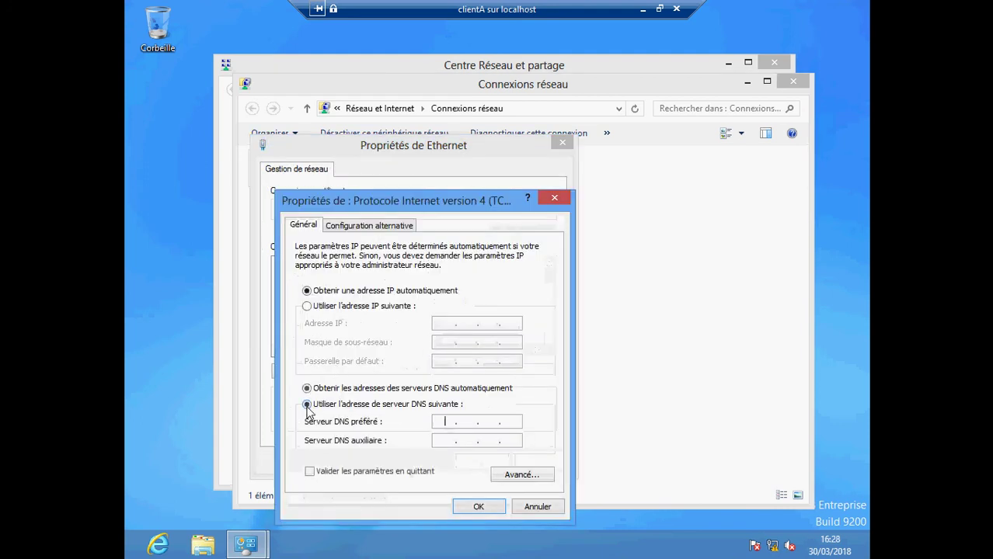
{"action": "left_click", "coordinate": [445, 422]}
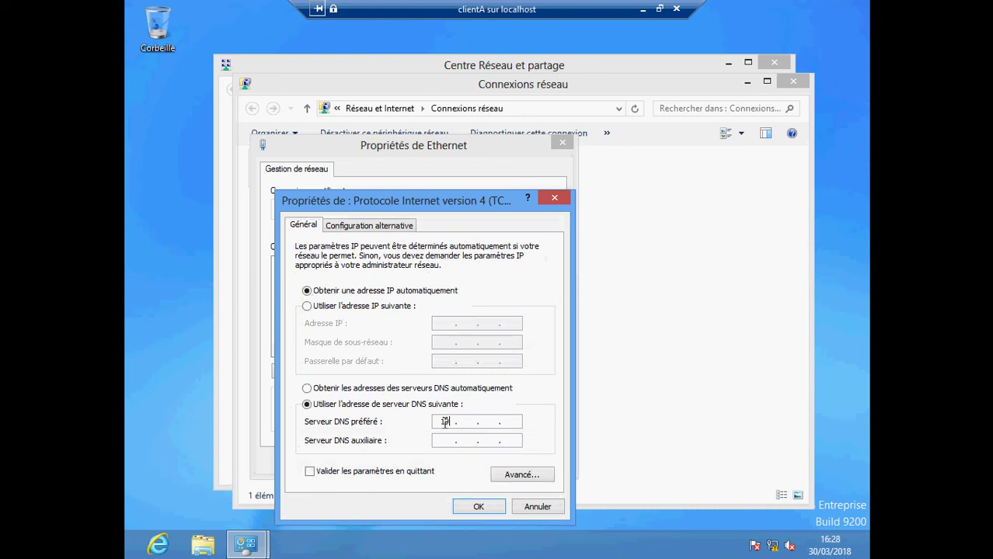
{"action": "type", "text": "192 . 168 . 1 . 5"}
{"action": "left_click", "coordinate": [477, 507]}
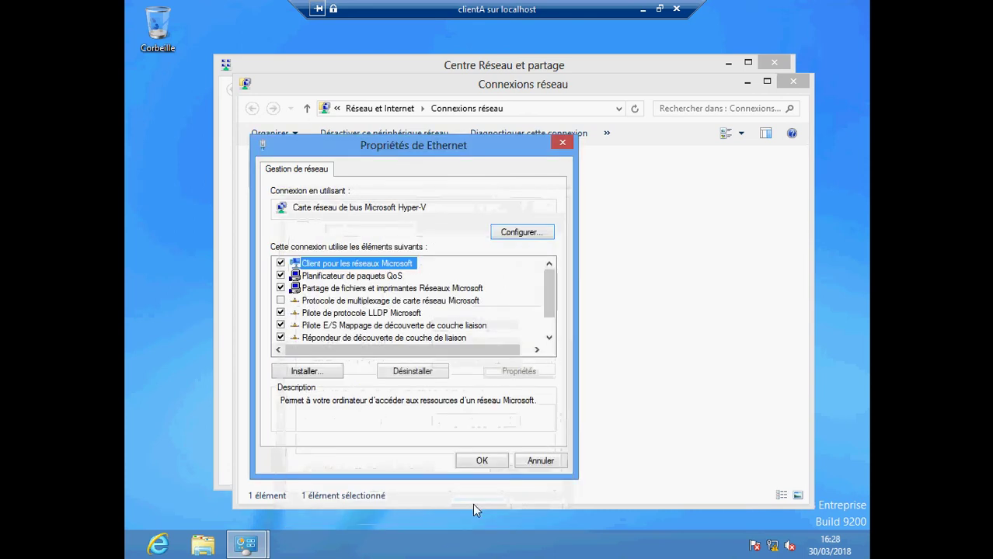
{"action": "left_click", "coordinate": [481, 462]}
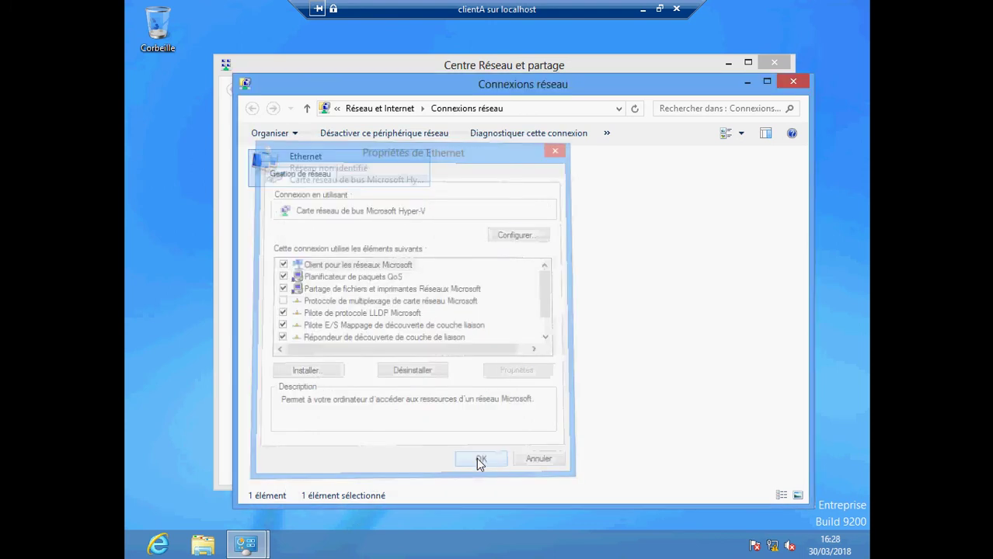
{"action": "left_click", "coordinate": [795, 80]}
{"action": "left_click", "coordinate": [770, 67]}
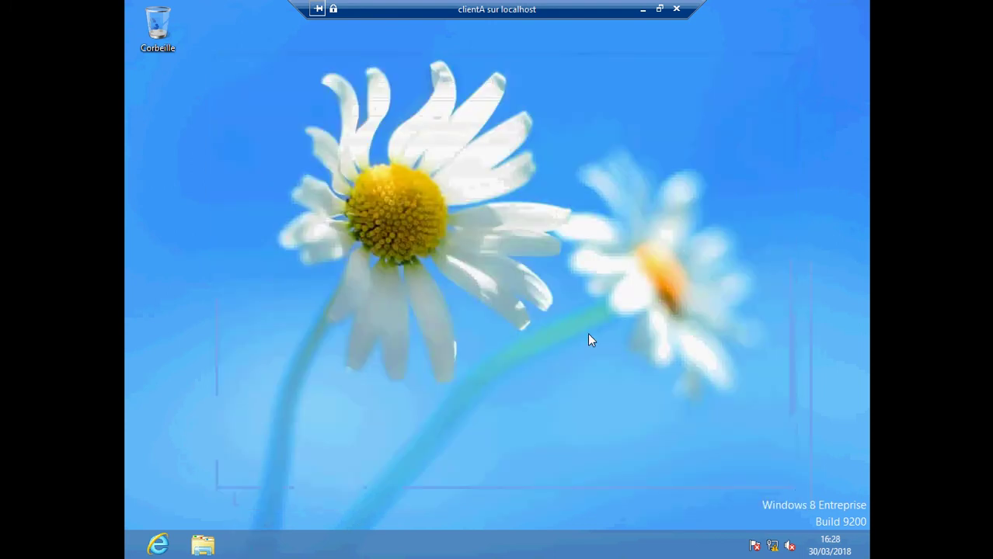
- Run ipconfig /flushdns in a Command Prompt opened via 'cmd', then close it
{"action": "mouse_move", "coordinate": [850, 453]}
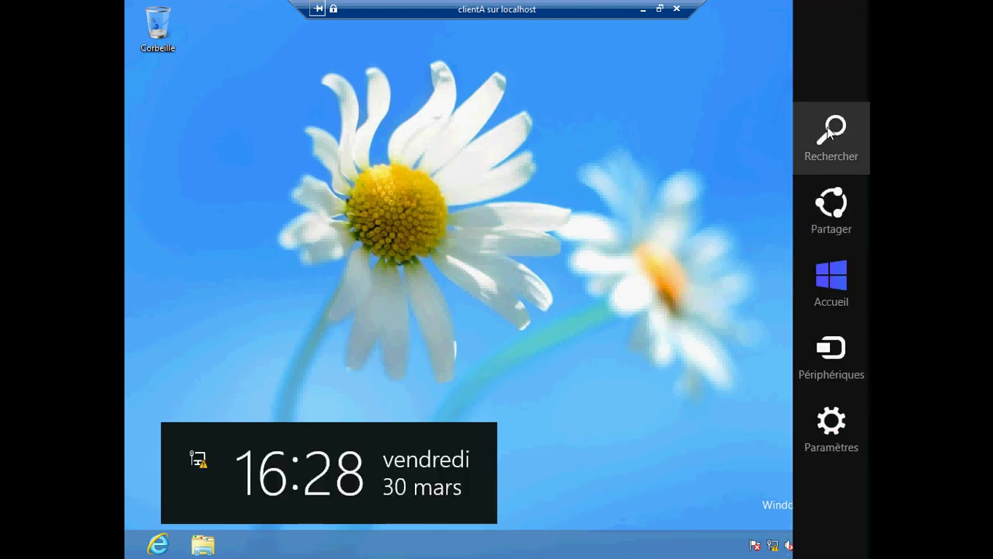
{"action": "left_click", "coordinate": [829, 126]}
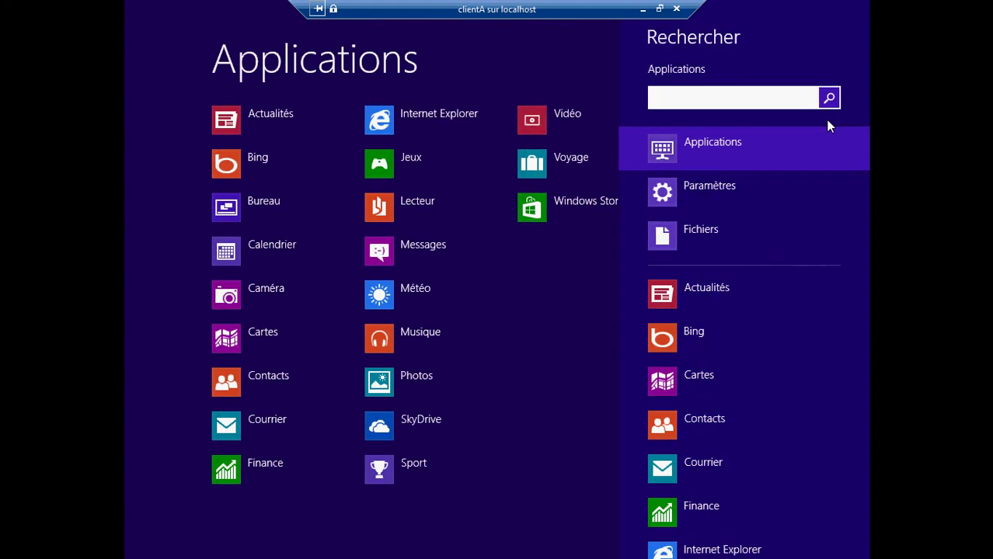
{"action": "type", "text": "cmd"}
{"action": "key", "text": "Return"}
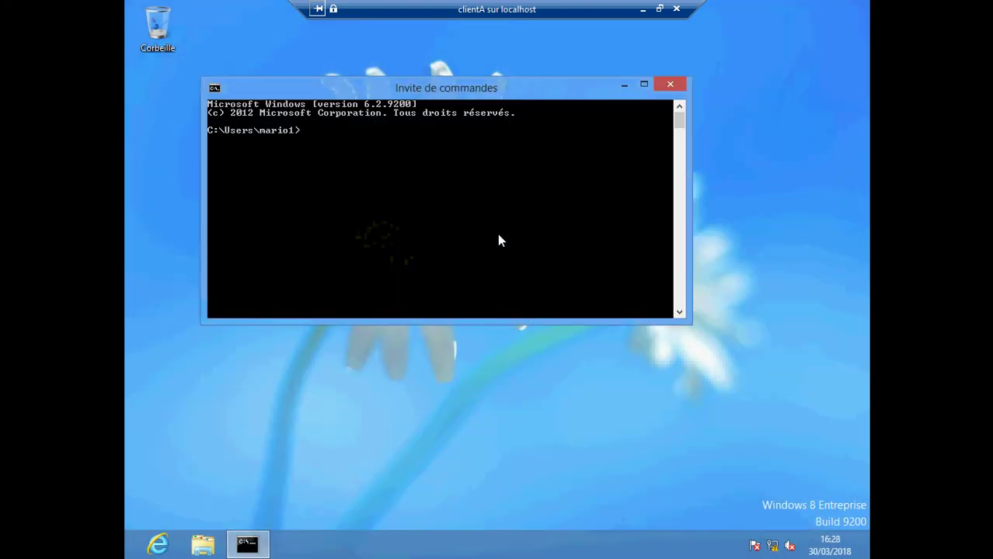
{"action": "type", "text": "ipconfig /"}
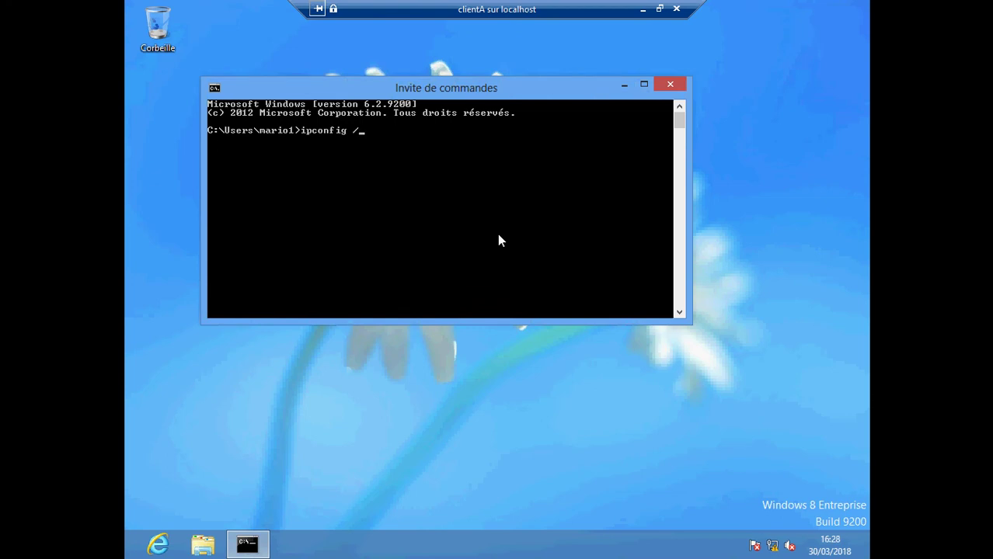
{"action": "type", "text": "flushdns"}
{"action": "key", "text": "Return"}
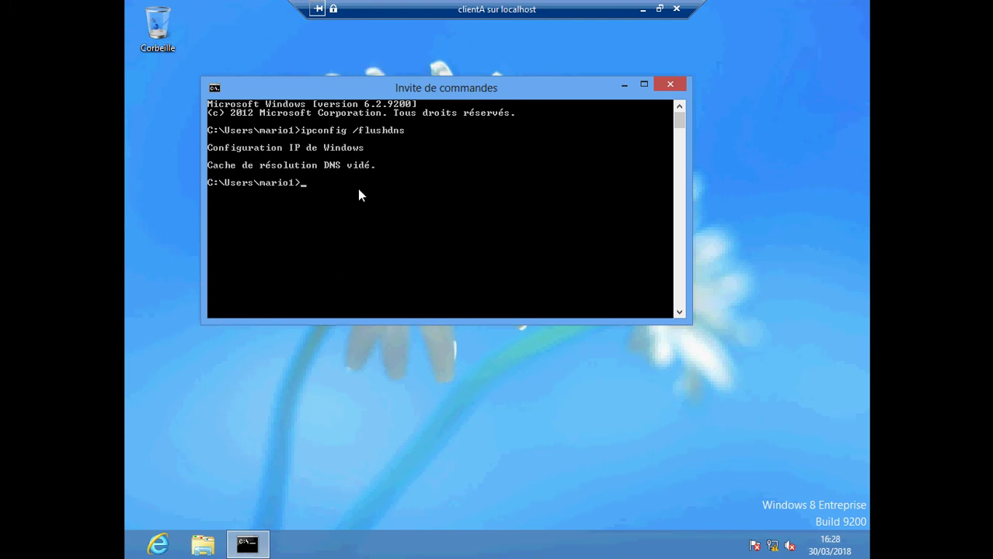
{"action": "left_click", "coordinate": [672, 85]}
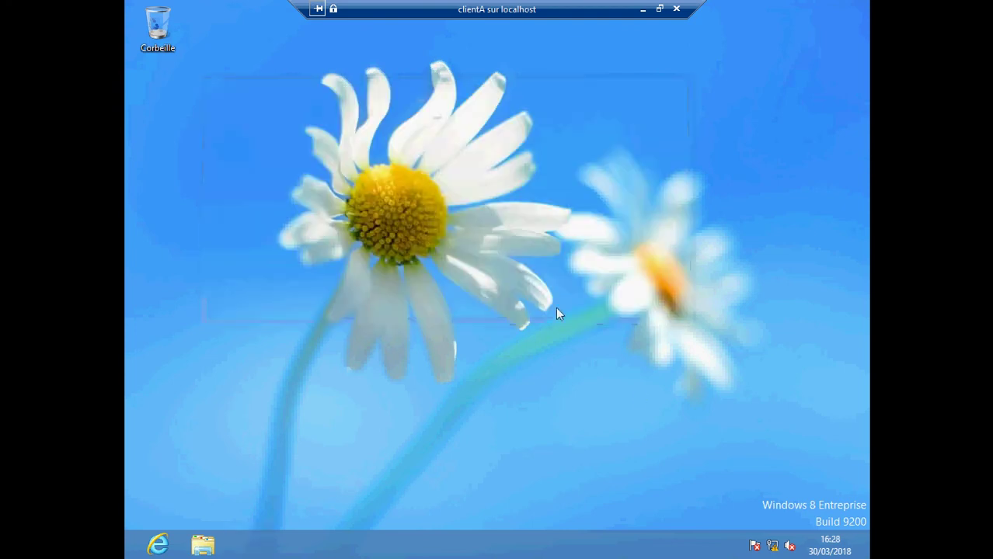
{"action": "left_click", "coordinate": [158, 545]}
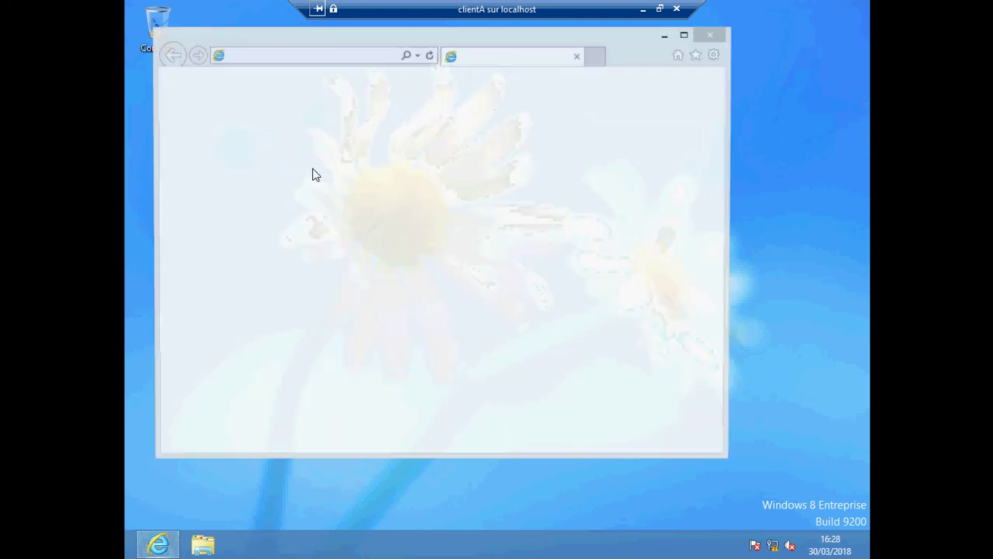
{"action": "left_click", "coordinate": [282, 56]}
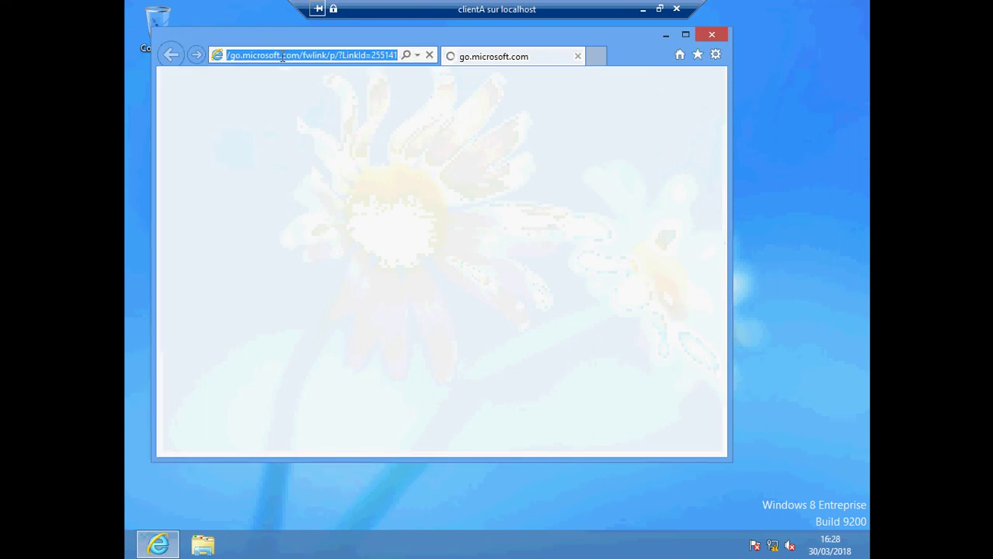
{"action": "key", "text": "BackSpace"}
{"action": "type", "text": "qwww"}
{"action": "key", "text": "BackSpace"}
{"action": "key", "text": "BackSpace"}
{"action": "key", "text": "BackSpace"}
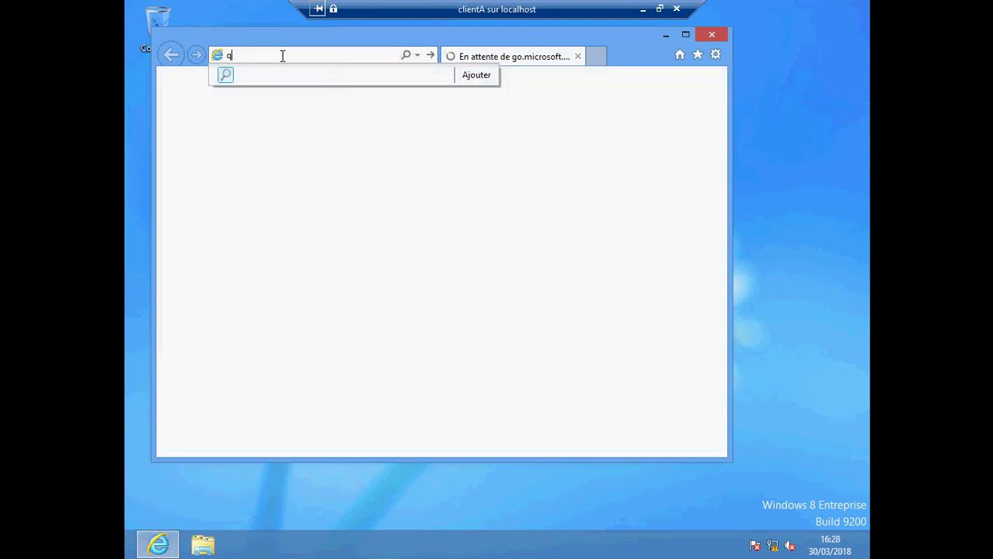
{"action": "key", "text": "BackSpace"}
{"action": "type", "text": "www.formation.edu"}
{"action": "key", "text": "Return"}
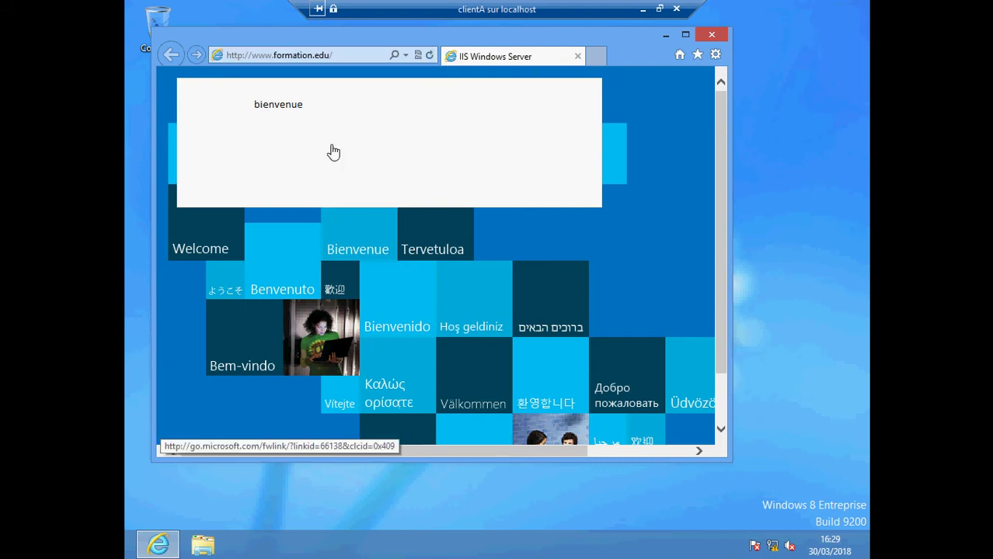
{"action": "left_click", "coordinate": [642, 9]}
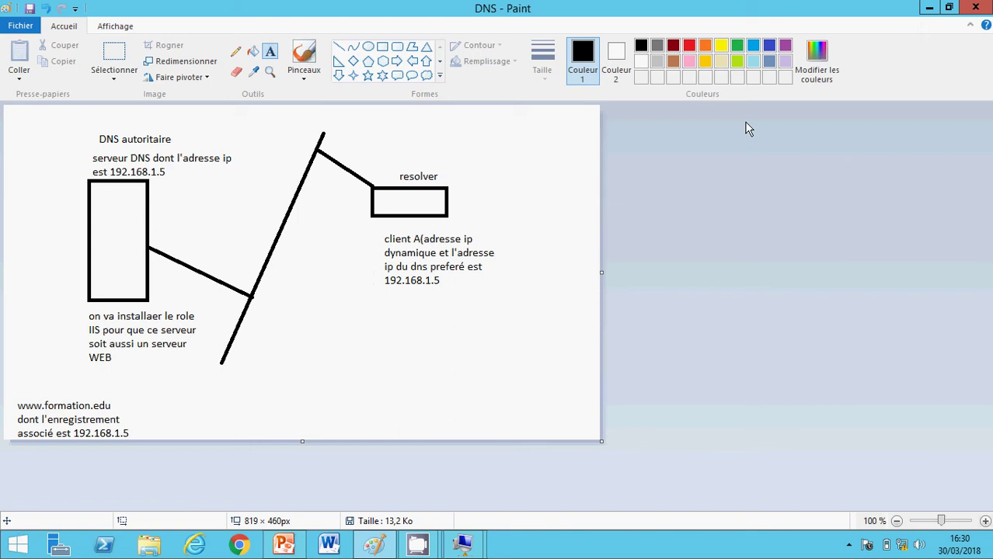
- Minimize Paint and present slide 7's DNS resolution diagram as a slide show
{"action": "left_click", "coordinate": [928, 10]}
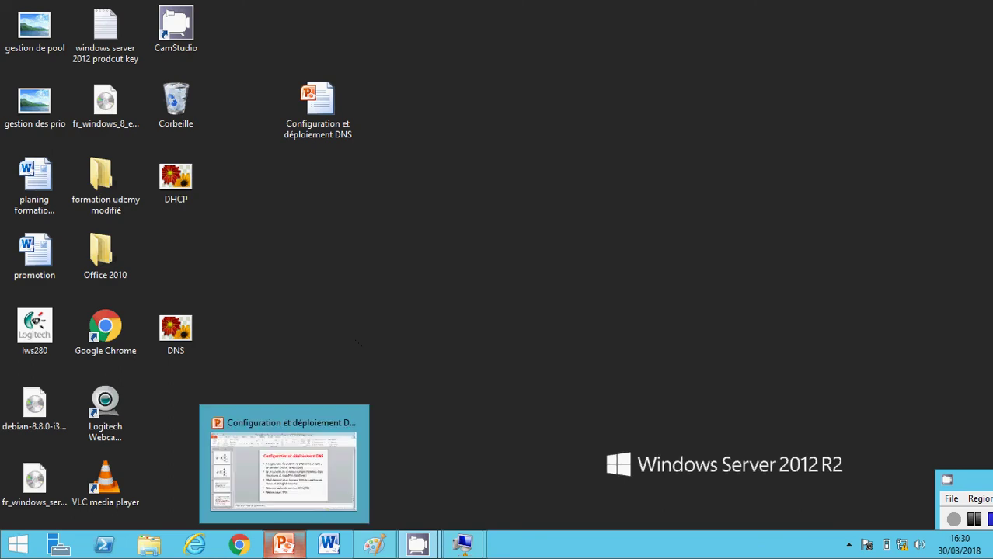
{"action": "left_click", "coordinate": [283, 544]}
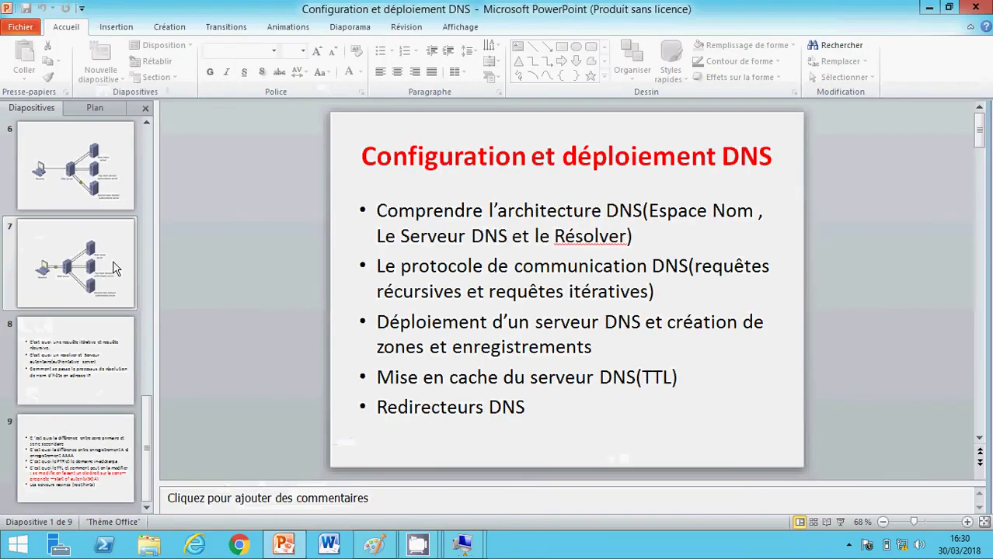
{"action": "left_click", "coordinate": [85, 268]}
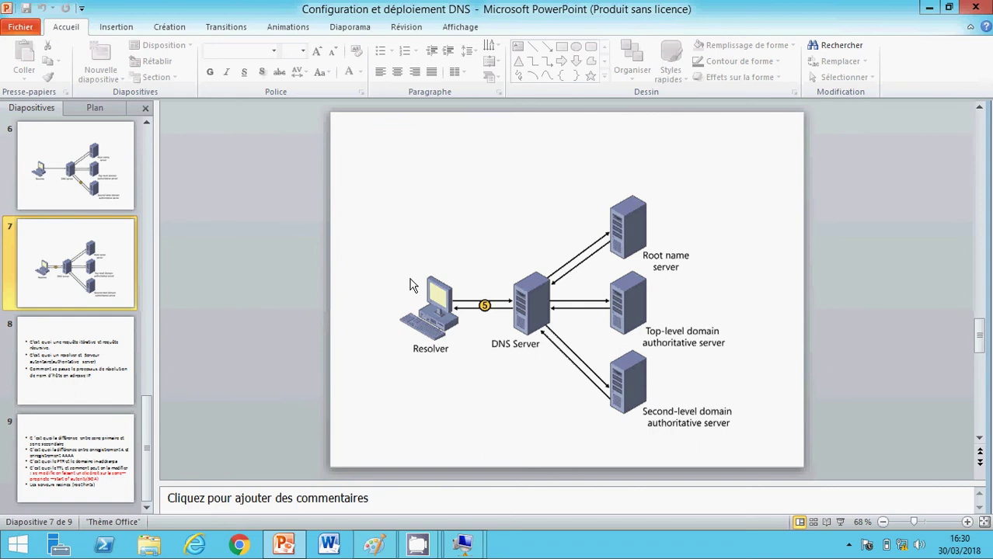
{"action": "left_click", "coordinate": [839, 522]}
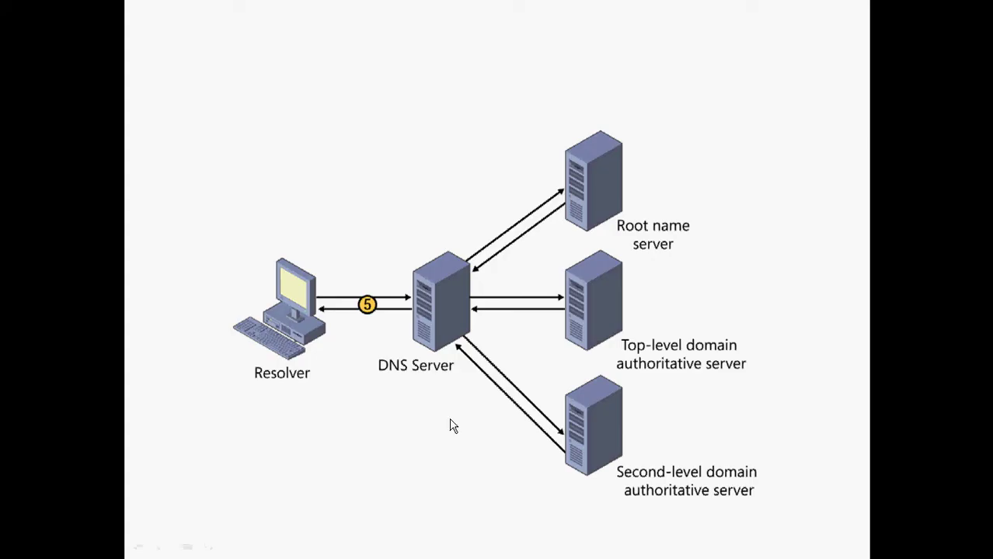
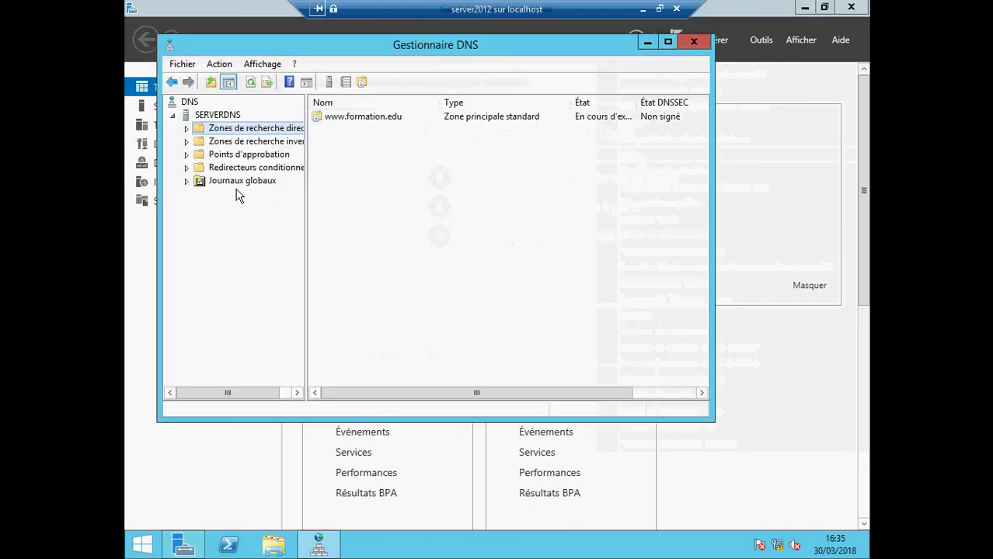
{"action": "right_click", "coordinate": [325, 124]}
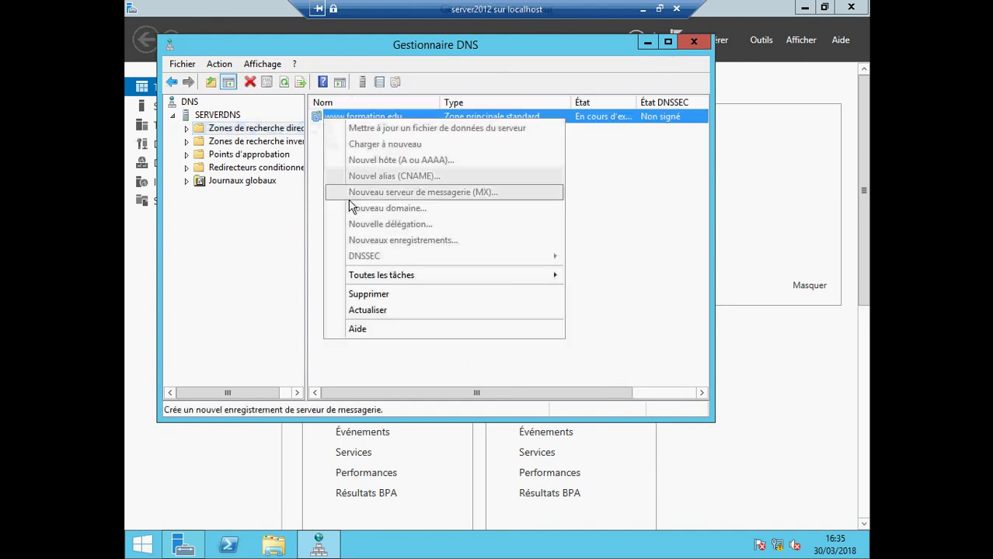
{"action": "left_click", "coordinate": [233, 223]}
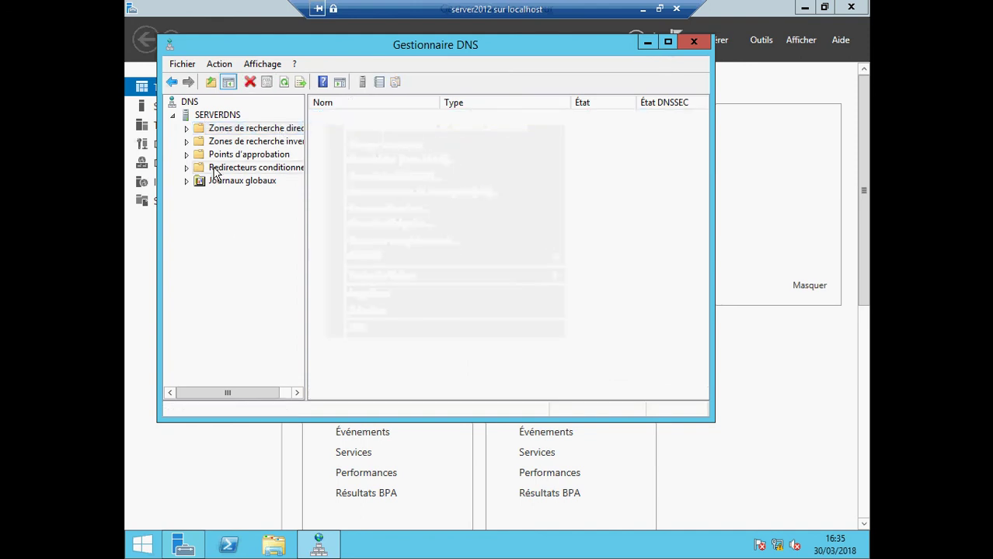
{"action": "left_click", "coordinate": [185, 128]}
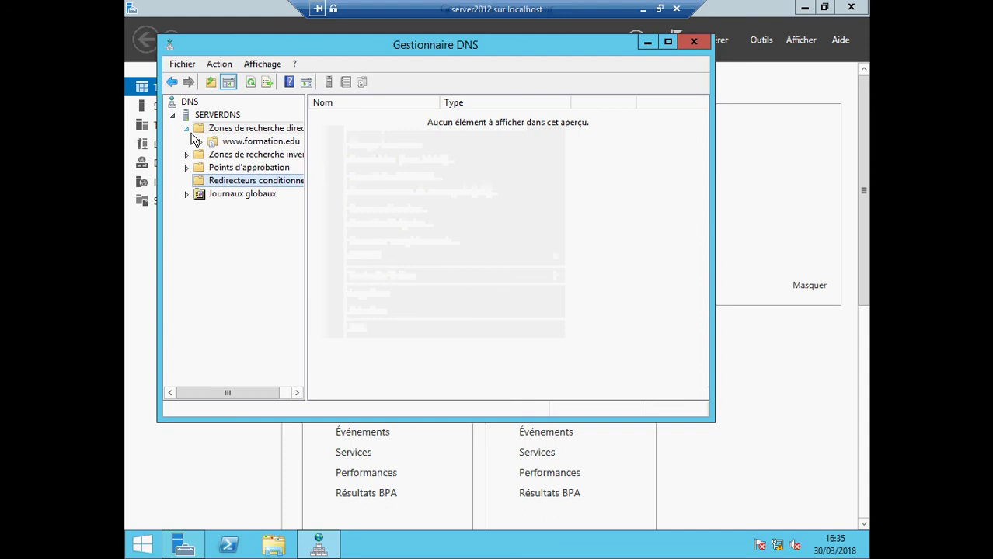
{"action": "left_click", "coordinate": [248, 144]}
{"action": "right_click", "coordinate": [248, 144]}
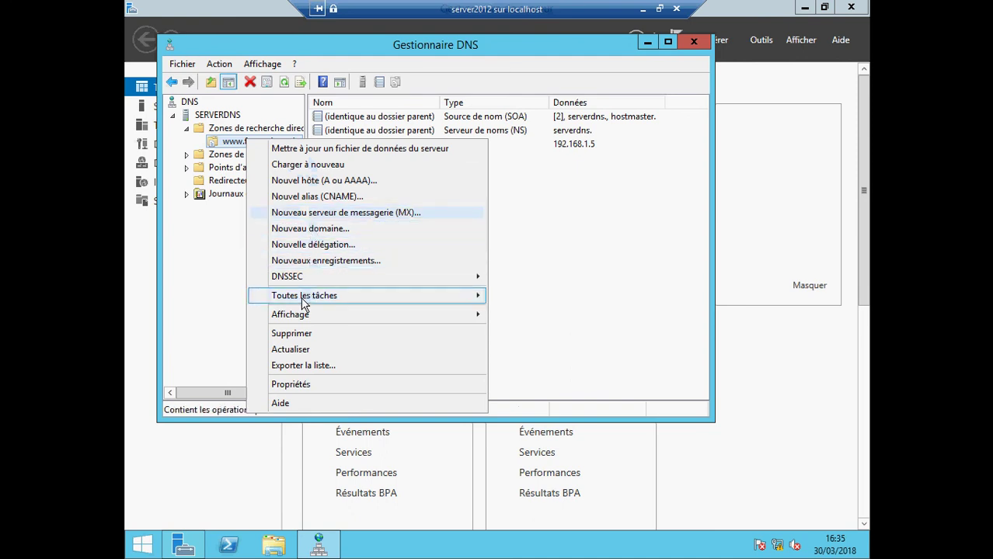
{"action": "mouse_move", "coordinate": [302, 302]}
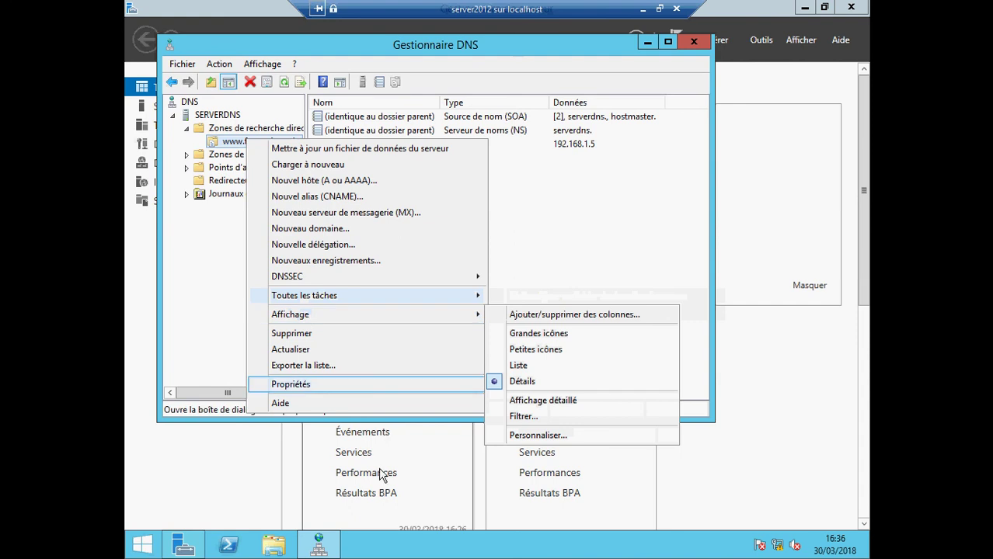
{"action": "left_click", "coordinate": [641, 11]}
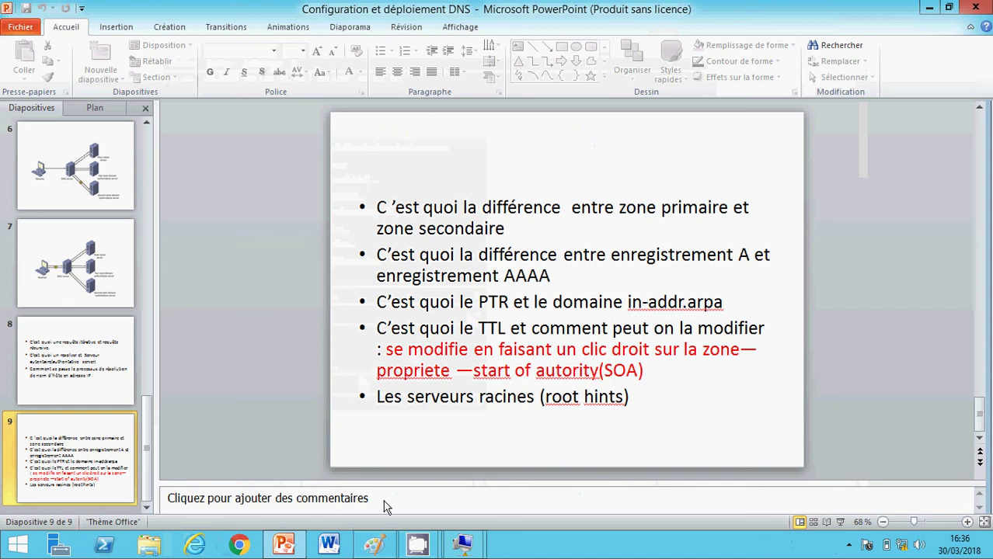
{"action": "mouse_move", "coordinate": [463, 543]}
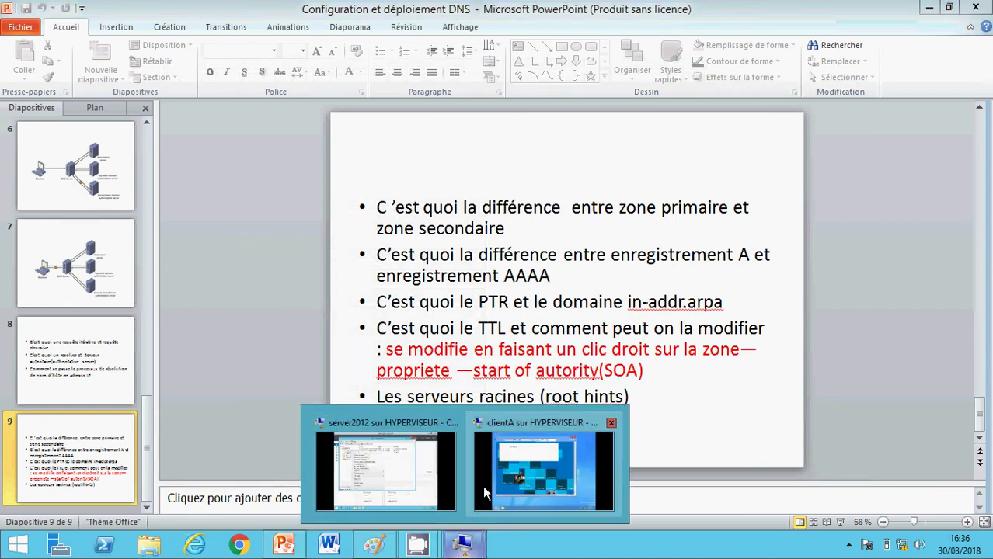
{"action": "left_click", "coordinate": [412, 489]}
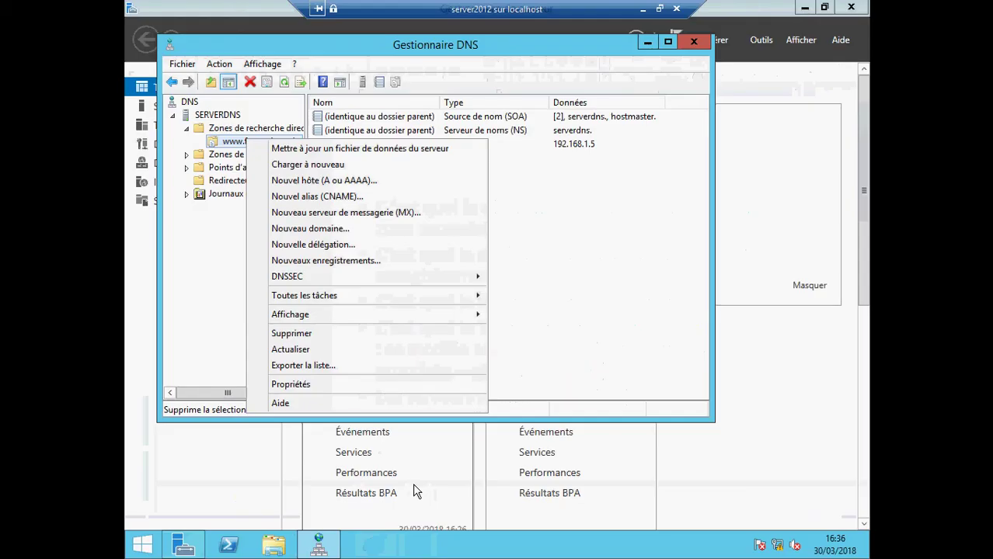
{"action": "left_click", "coordinate": [359, 388]}
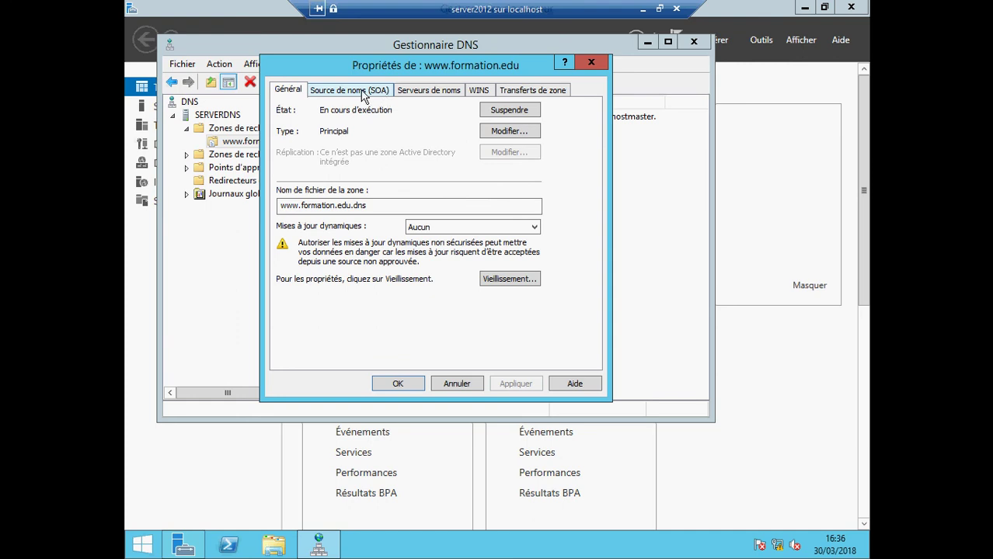
{"action": "left_click", "coordinate": [360, 92]}
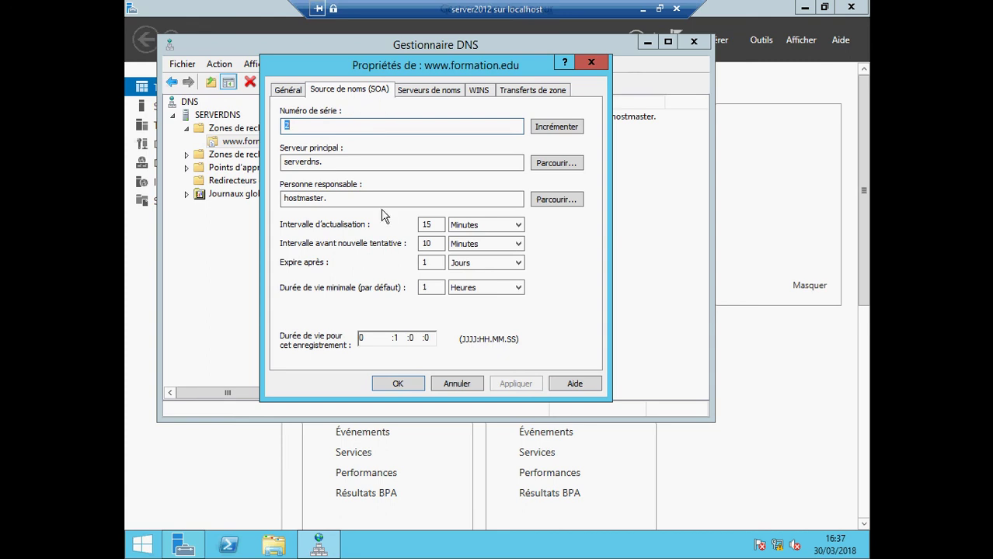
{"action": "left_click", "coordinate": [591, 62]}
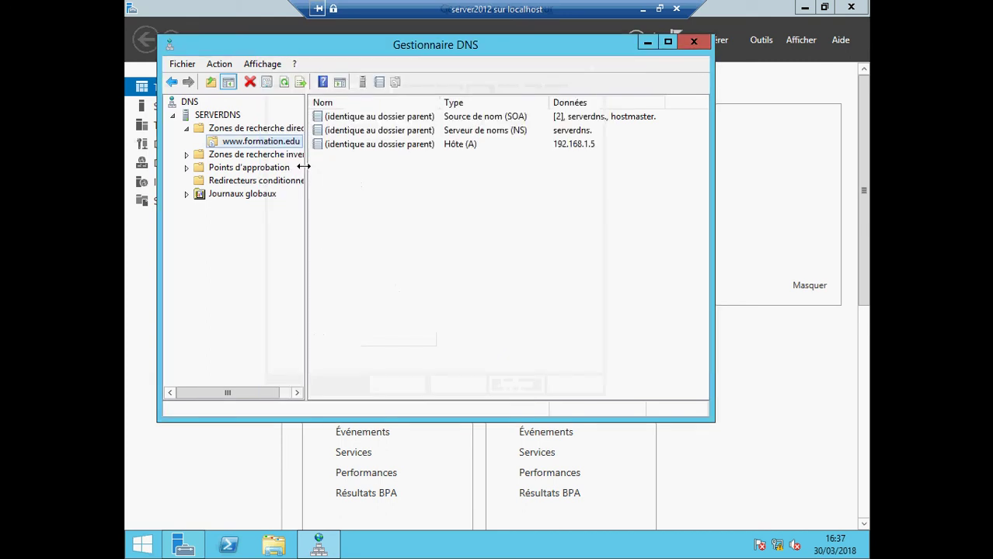
{"action": "right_click", "coordinate": [275, 146]}
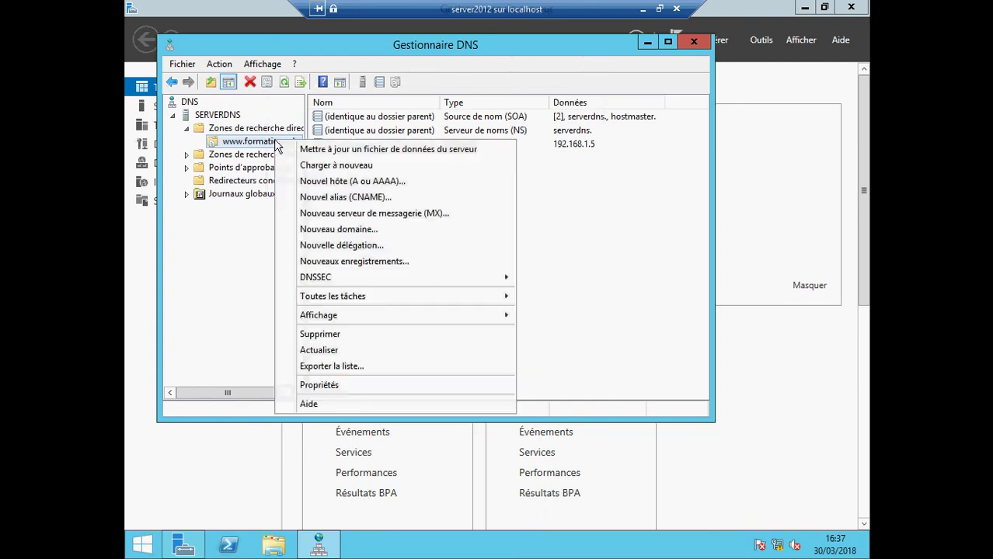
{"action": "left_click", "coordinate": [334, 386]}
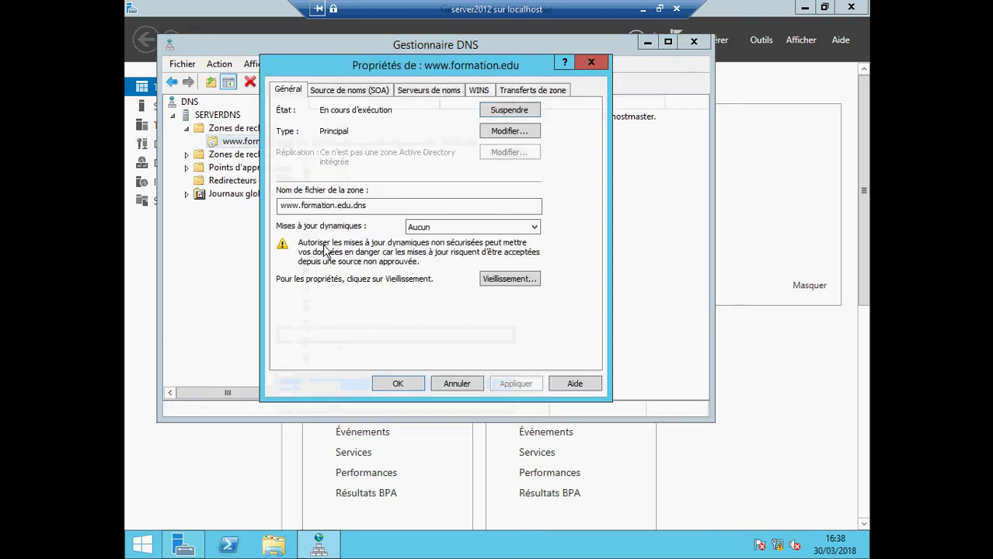
{"action": "left_click", "coordinate": [590, 62]}
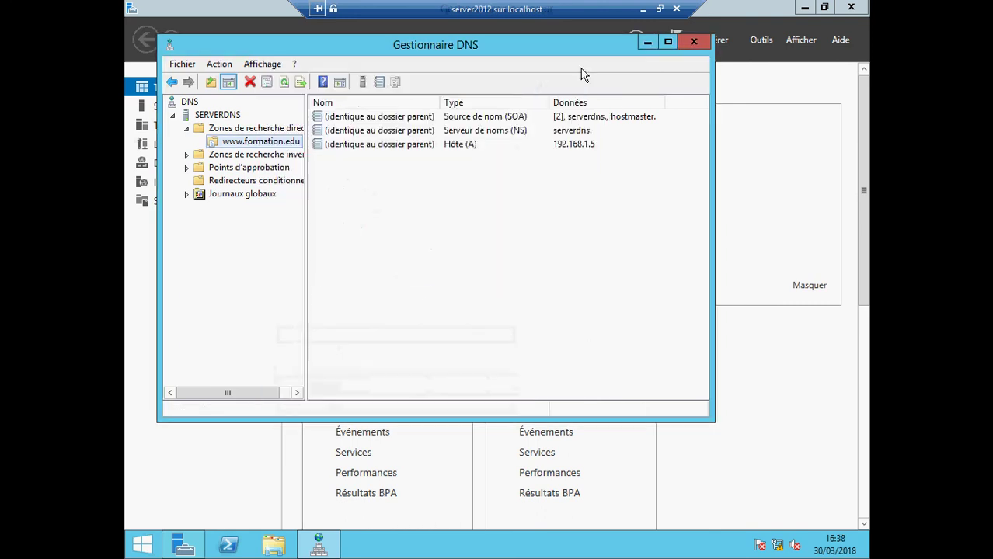
- Minimize the VM to show slide 7's resolver diagram, then restore the DNS Manager session
{"action": "left_click", "coordinate": [650, 8]}
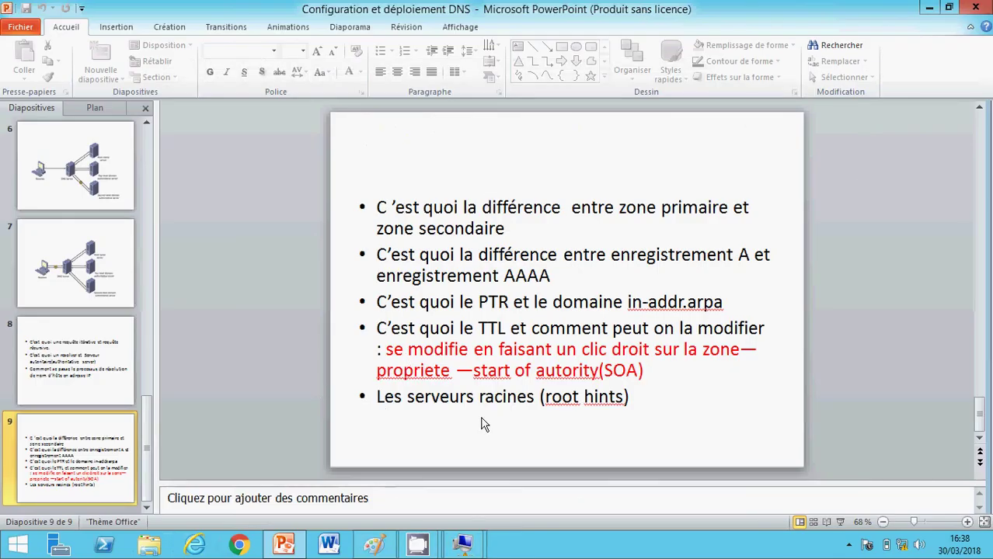
{"action": "left_click", "coordinate": [107, 288]}
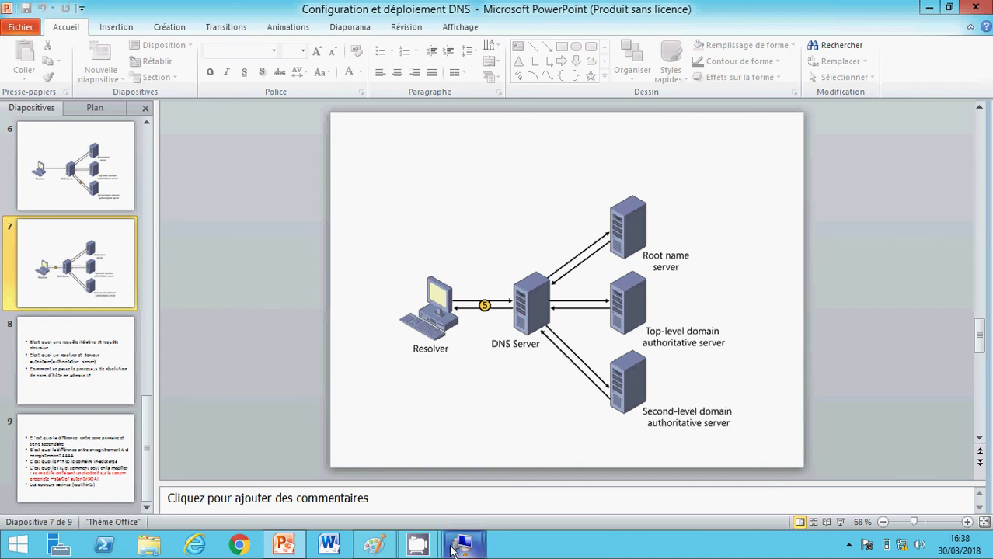
{"action": "mouse_move", "coordinate": [461, 550]}
{"action": "left_click", "coordinate": [411, 473]}
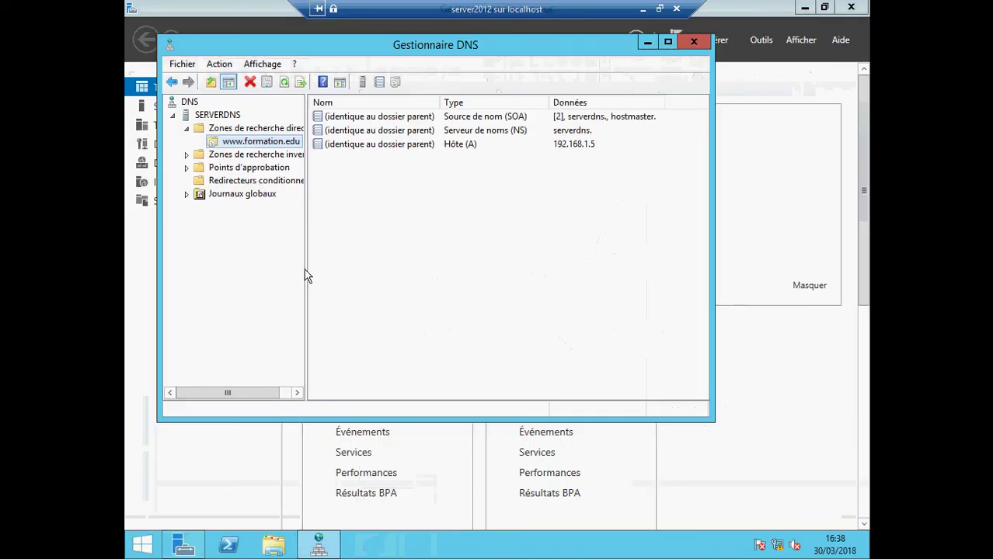
- Open SERVERDNS's Propriétés, whose Interfaces tab listens on all IP addresses
{"action": "right_click", "coordinate": [196, 115]}
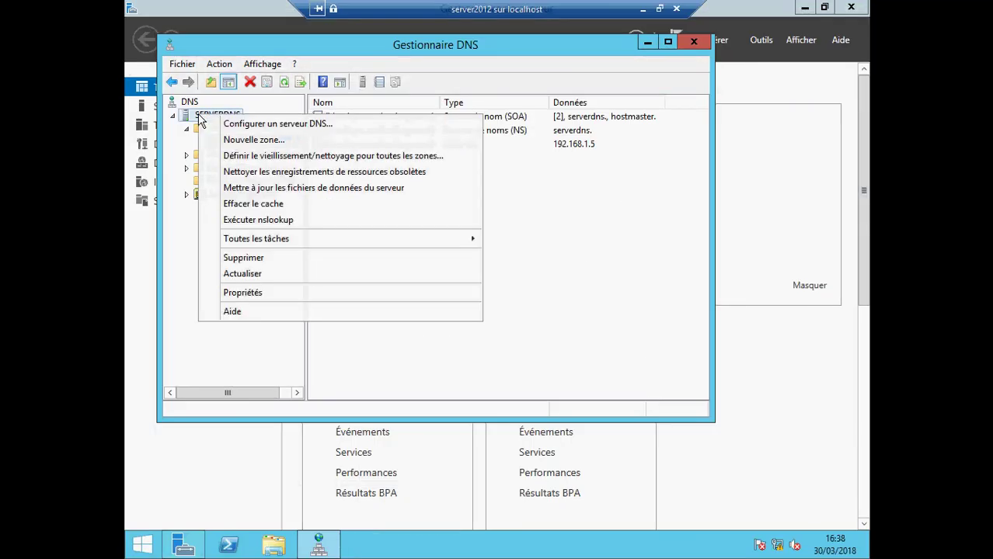
{"action": "left_click", "coordinate": [241, 296]}
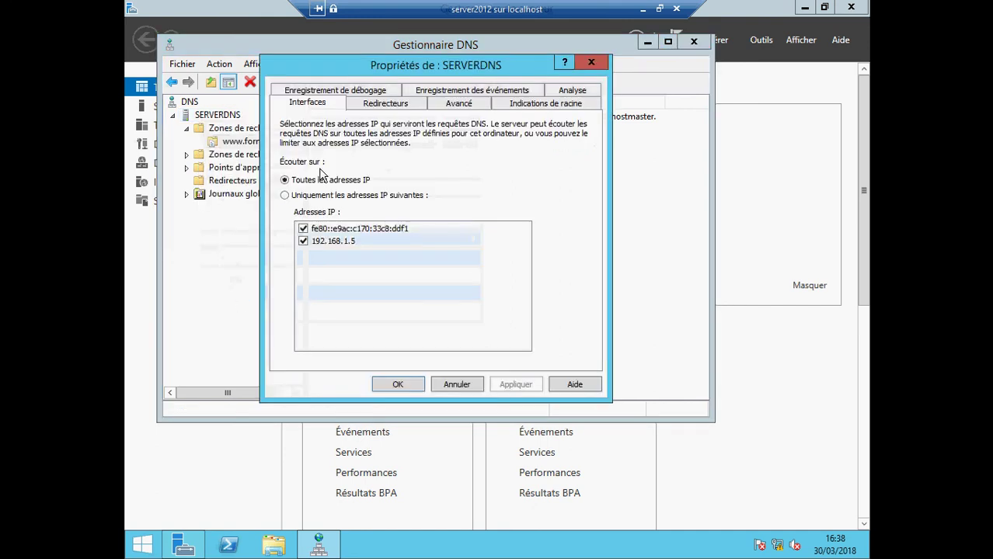
- Show the Indications de racine tab and scroll through root servers a.root-servers.net to m.root-servers.net
{"action": "left_click", "coordinate": [538, 106]}
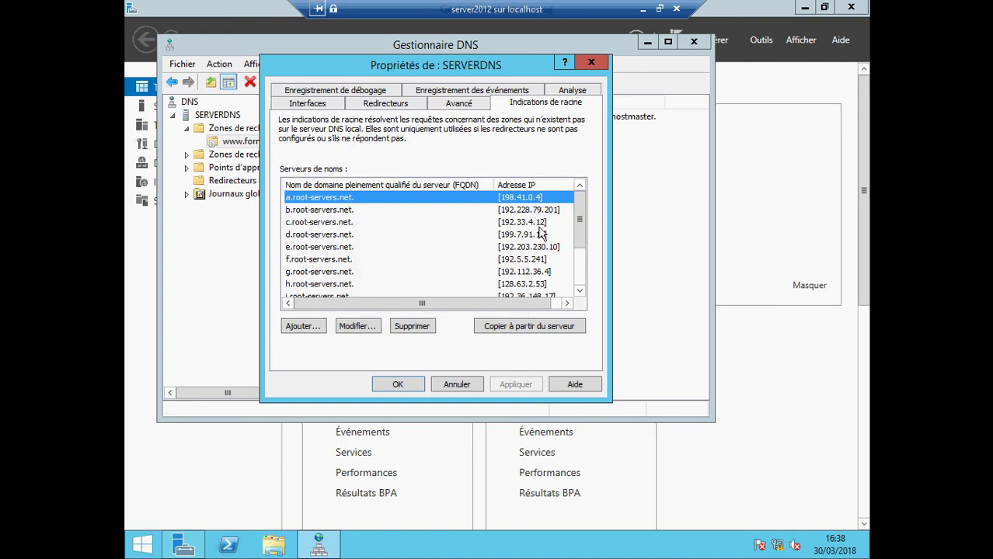
{"action": "left_click_drag", "start_coordinate": [581, 219], "coordinate": [584, 242]}
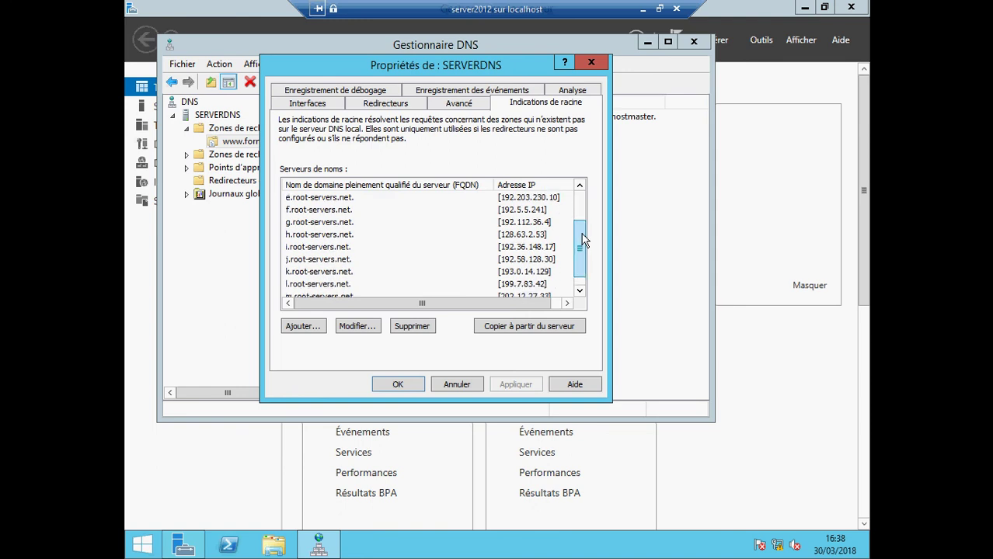
{"action": "left_click_drag", "start_coordinate": [584, 242], "coordinate": [584, 215]}
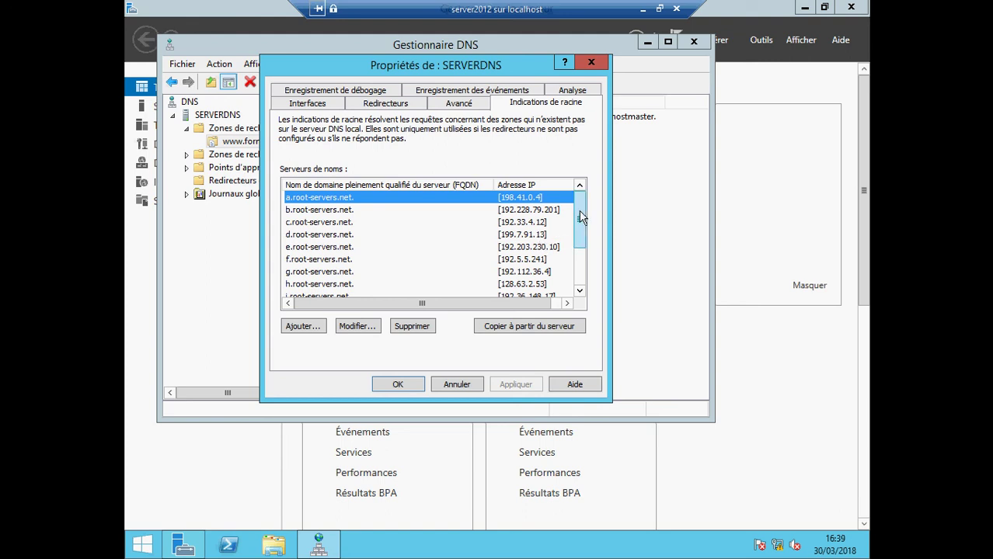
{"action": "mouse_move", "coordinate": [579, 218]}
{"action": "left_mouse_down"}
{"action": "mouse_move", "coordinate": [581, 247]}
{"action": "mouse_move", "coordinate": [577, 206]}
{"action": "mouse_move", "coordinate": [580, 252]}
{"action": "mouse_move", "coordinate": [578, 218]}
{"action": "left_mouse_up"}
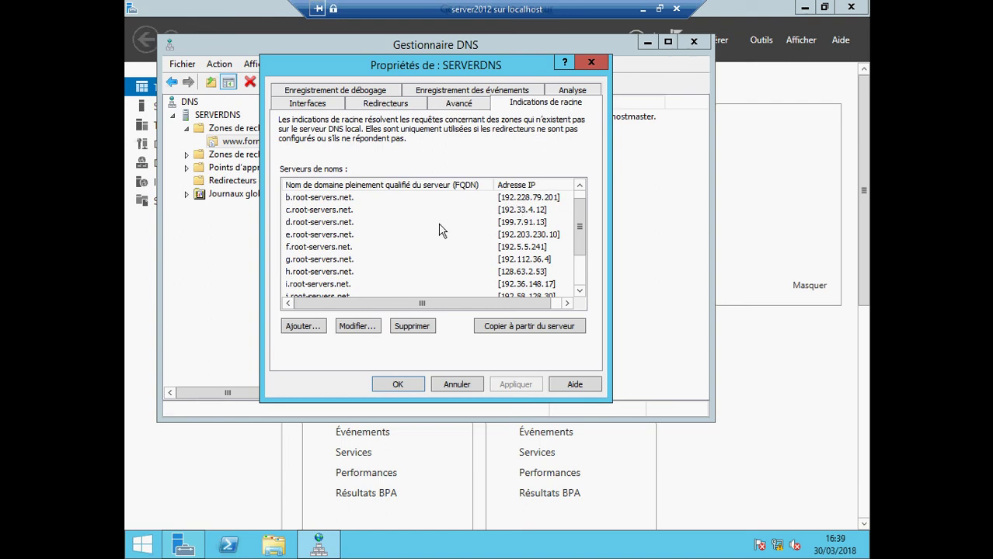
{"action": "left_click_drag", "start_coordinate": [580, 206], "coordinate": [585, 243]}
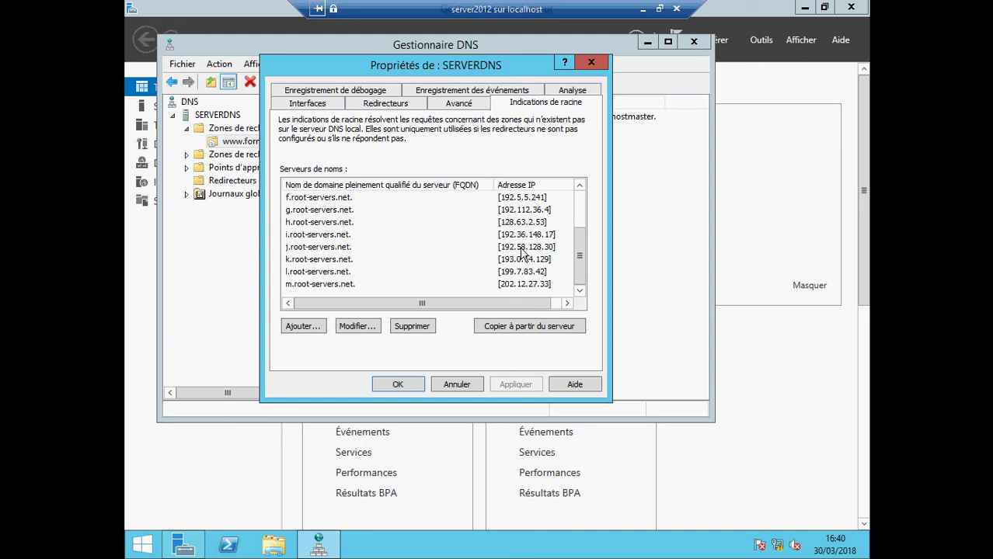
{"action": "left_click_drag", "start_coordinate": [577, 249], "coordinate": [585, 202]}
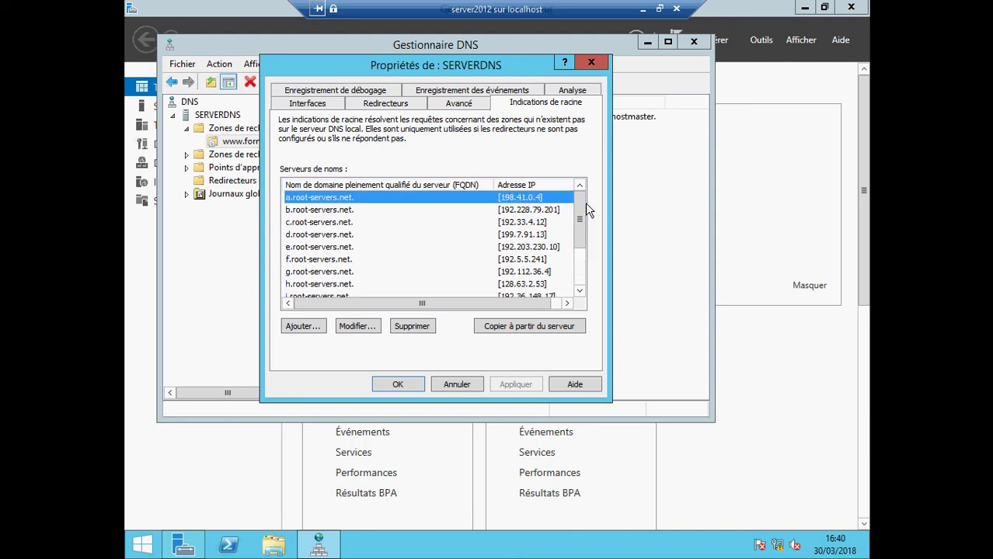
- Close the SERVERDNS properties and DNS Manager, minimize Server Manager and the VM session
{"action": "left_click", "coordinate": [590, 61]}
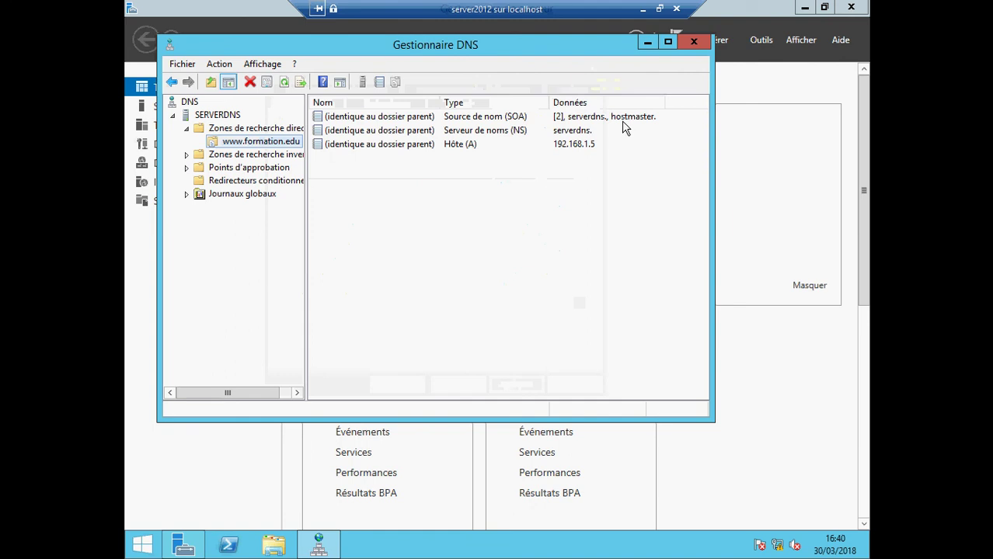
{"action": "left_click", "coordinate": [693, 41]}
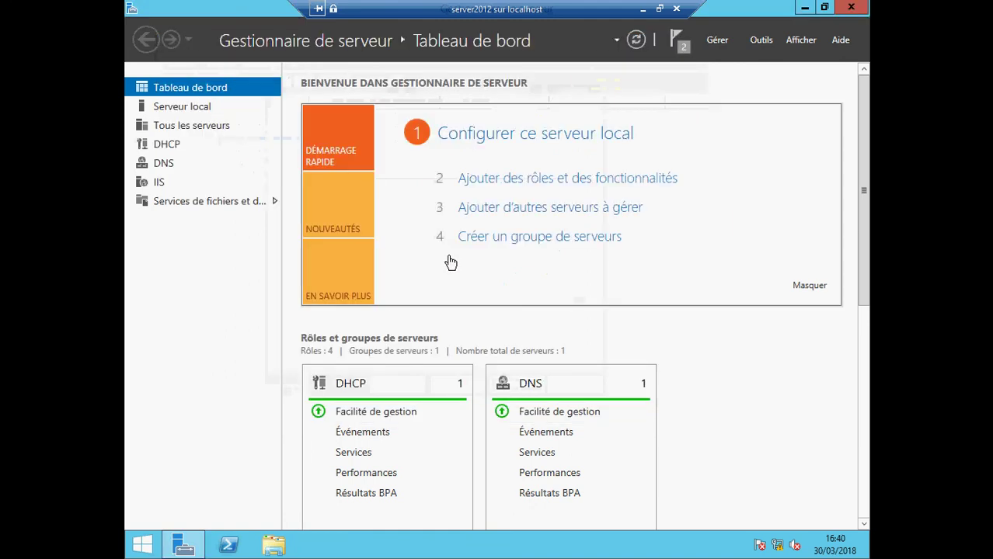
{"action": "left_click", "coordinate": [804, 8]}
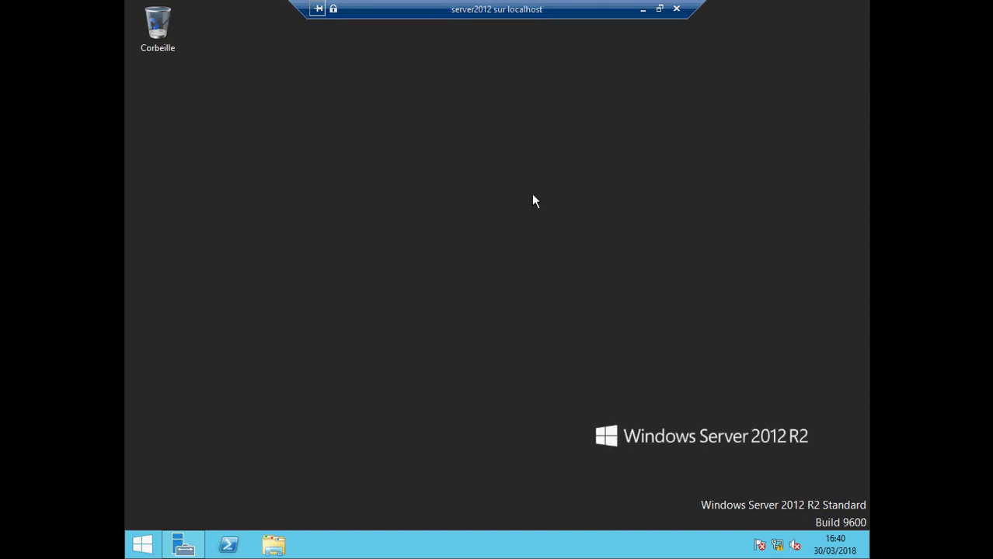
{"action": "left_click", "coordinate": [639, 9]}
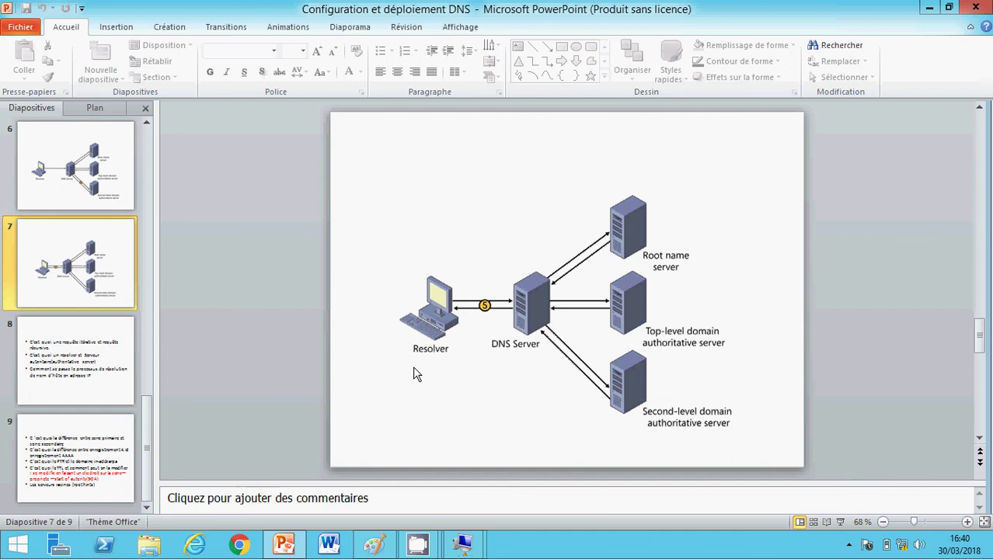
- Bring the DNS - Paint sketch of server 192.168.1.5 and the resolver forward
{"action": "left_click", "coordinate": [368, 545]}
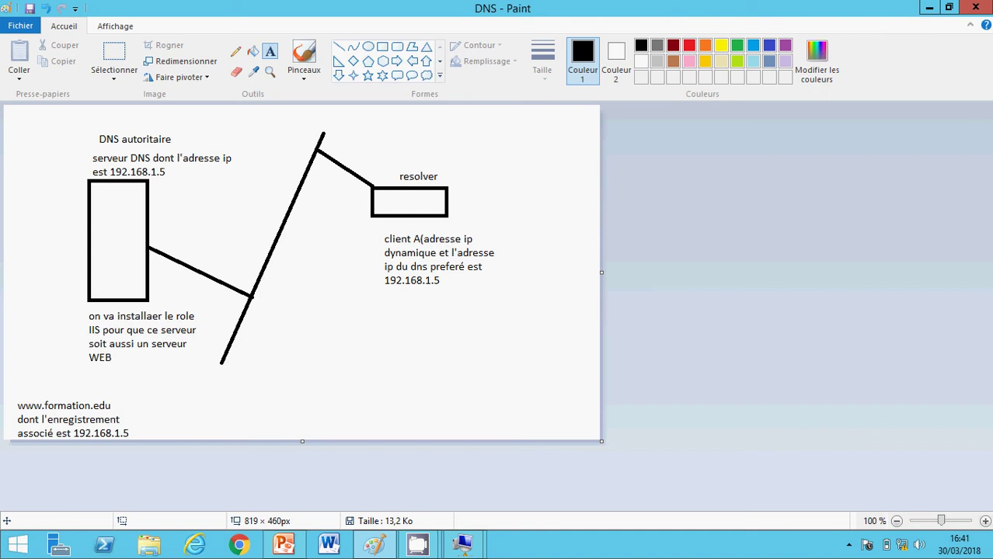
- Minimize Paint and then PowerPoint to reveal the desktop
{"action": "left_click", "coordinate": [929, 8]}
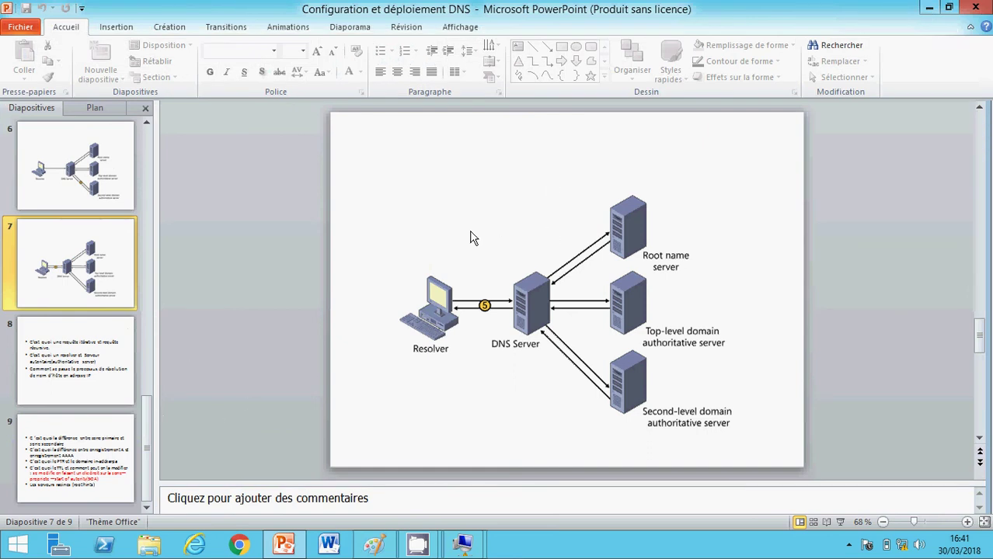
{"action": "left_click", "coordinate": [929, 9]}
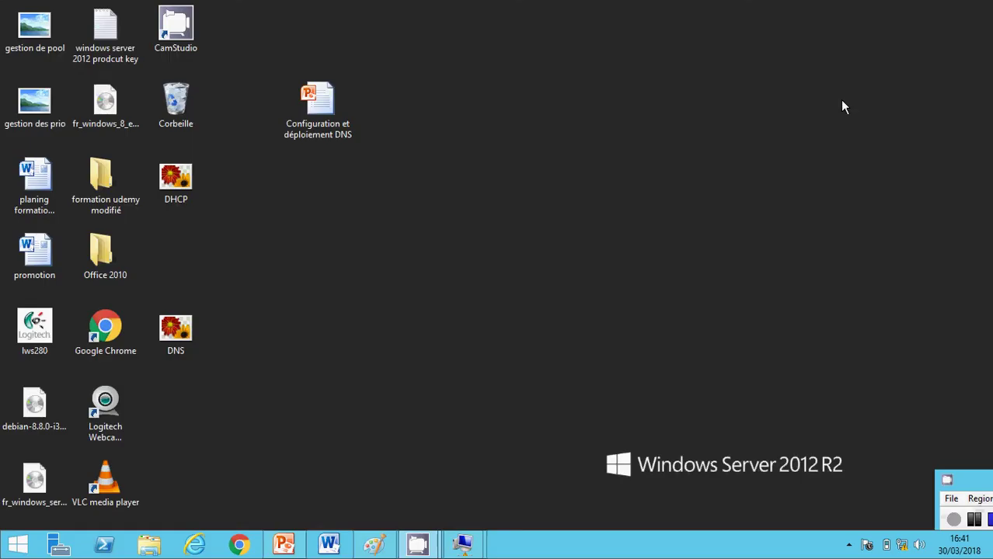